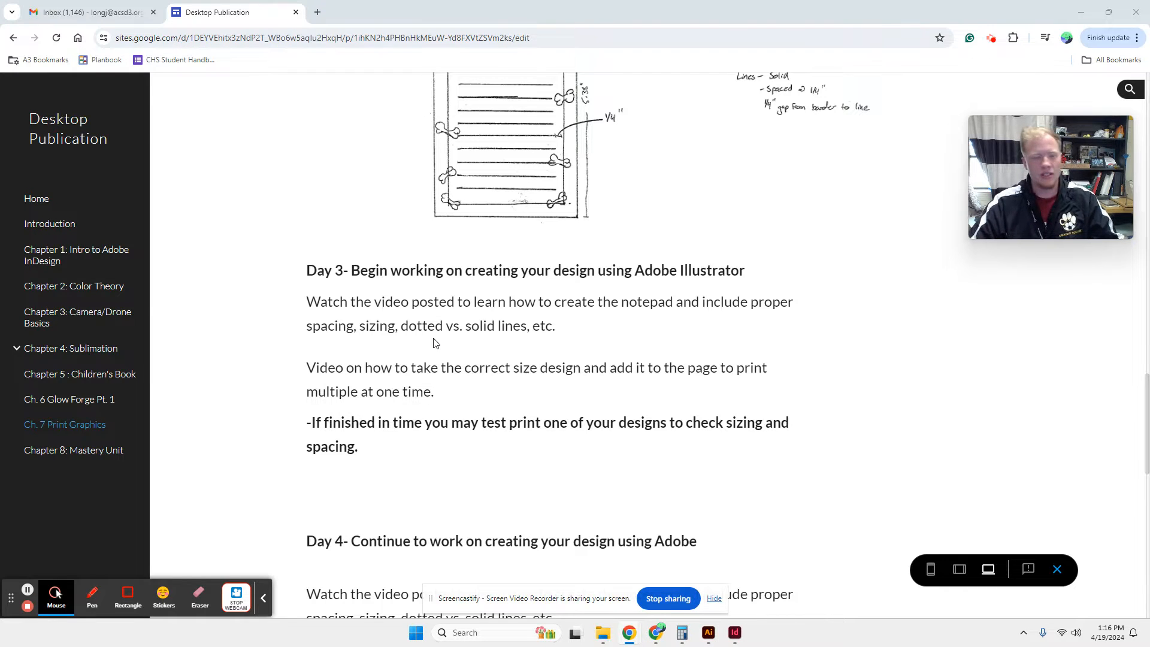
Check the sample notepad sketch, switch to Adobe Illustrator, and start a new document named Notepad Design.
scroll(720, 404, up, 5)
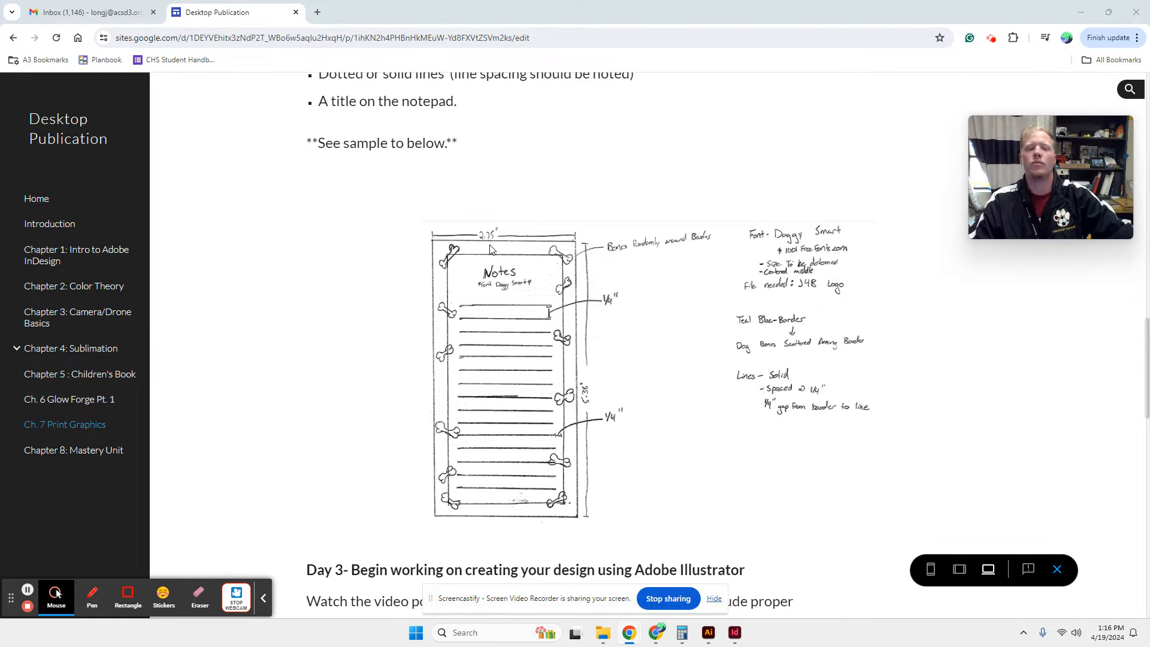
click(710, 637)
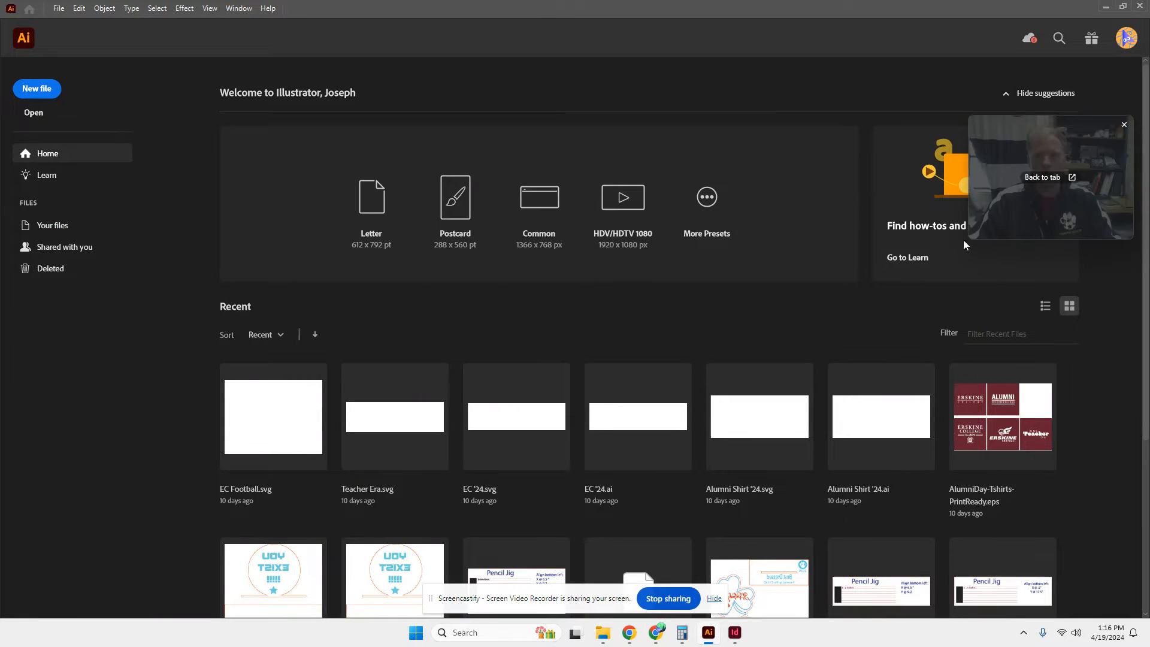
mouse_move(713, 640)
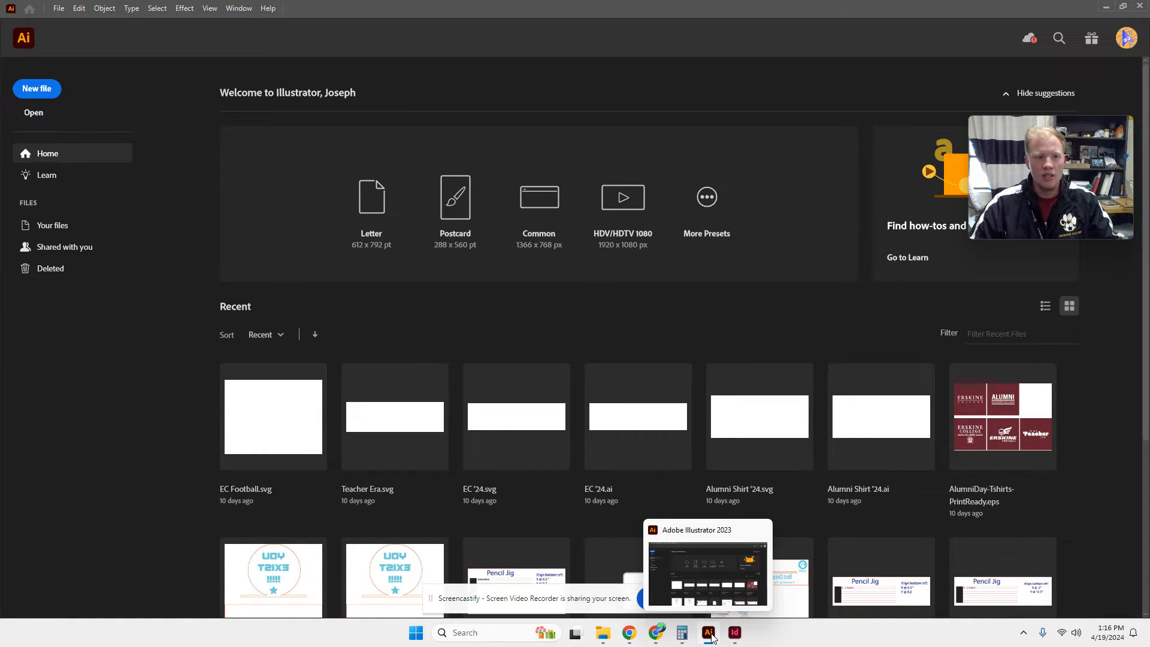
click(38, 90)
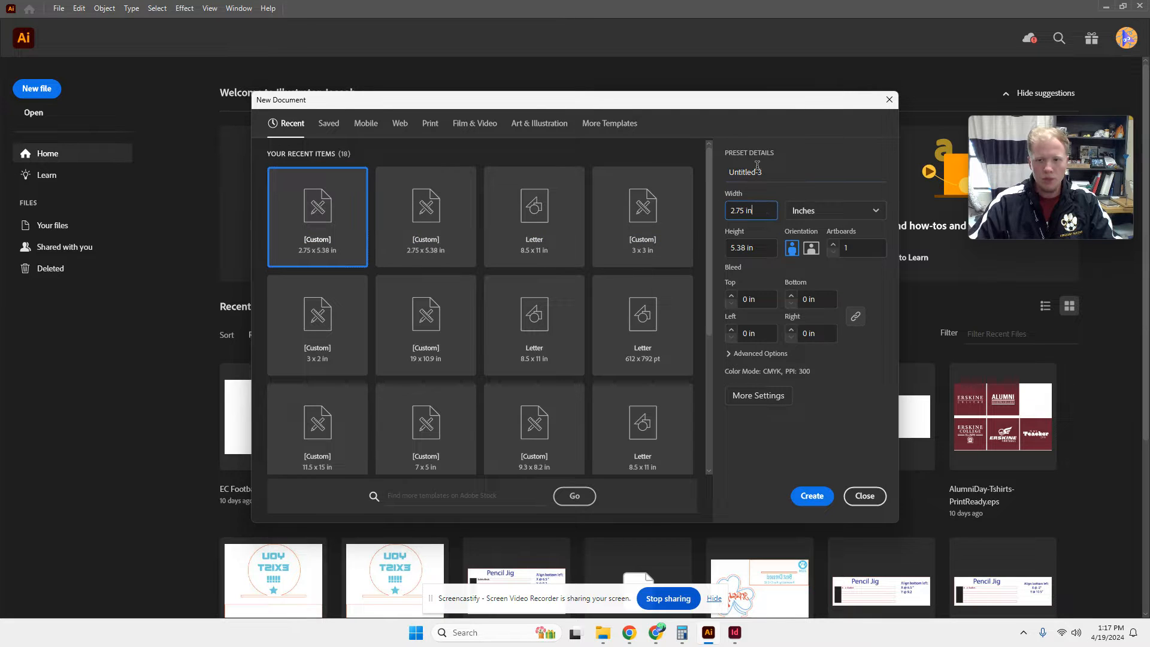
double_click(755, 171)
text(Notepad Design)
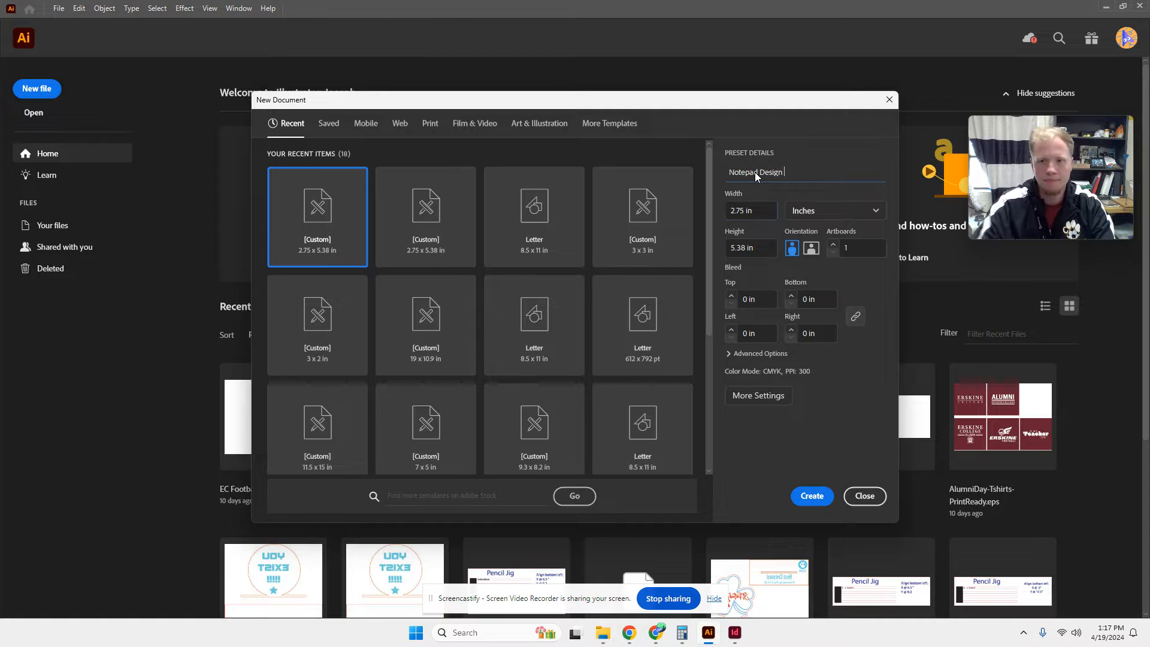
Create the document with a width of 2.75 in, a height of 5.38 in, CMYK color and 300 ppi raster effects.
double_click(750, 210)
drag(762, 214, 392, 247)
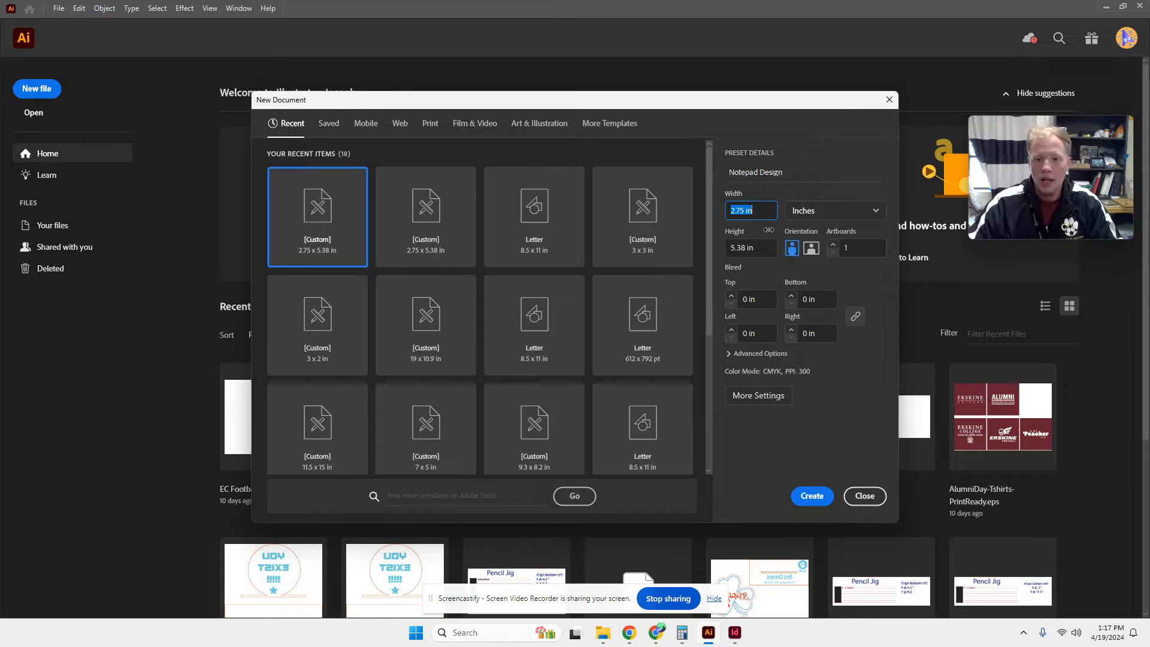
click(756, 248)
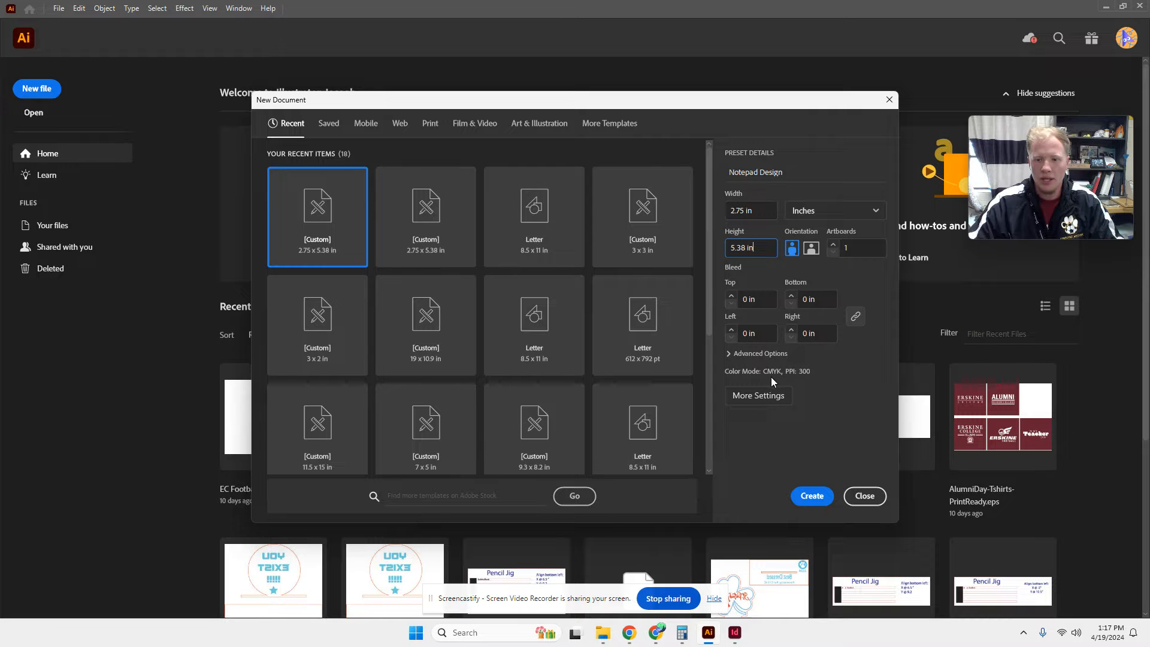
click(758, 395)
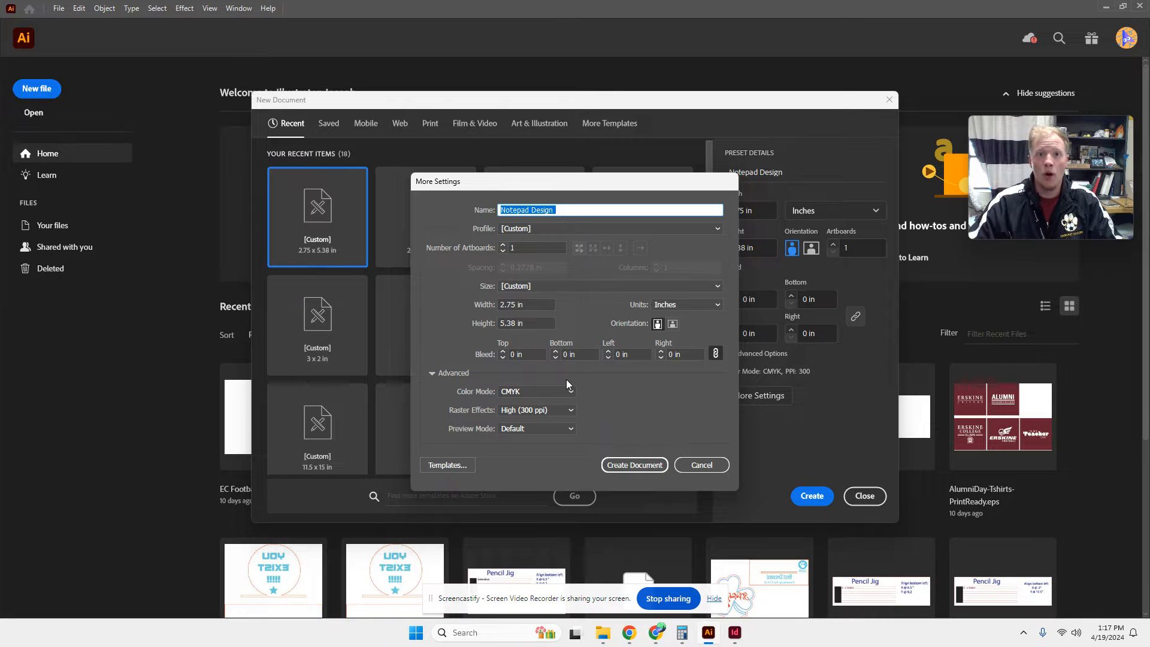
click(653, 465)
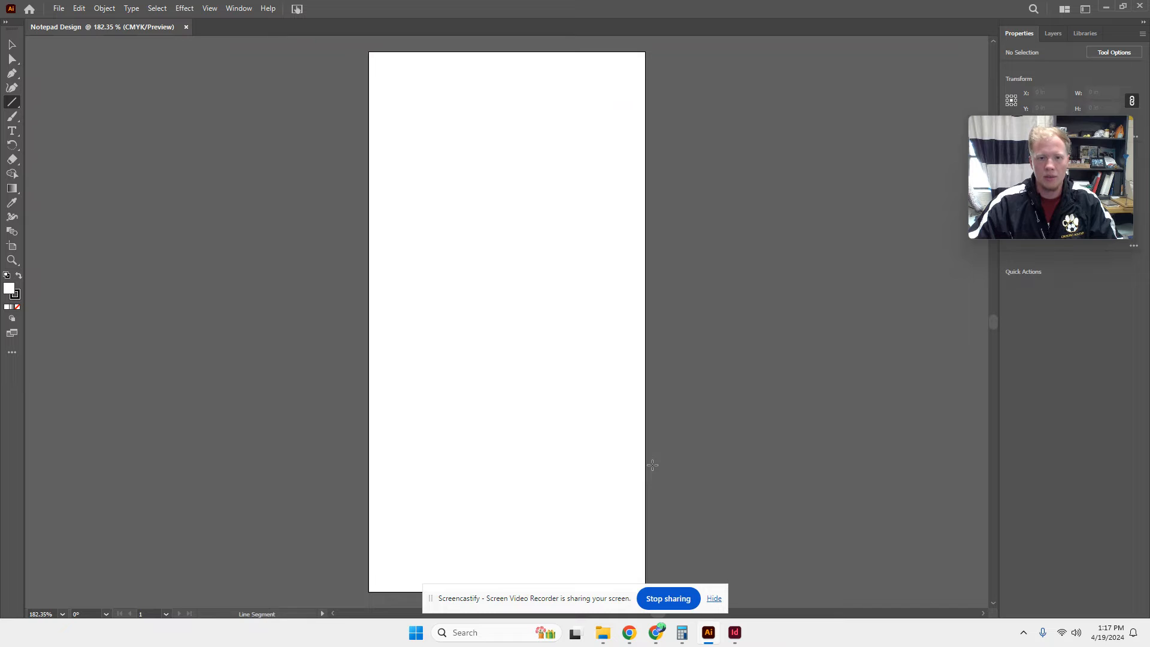
click(715, 599)
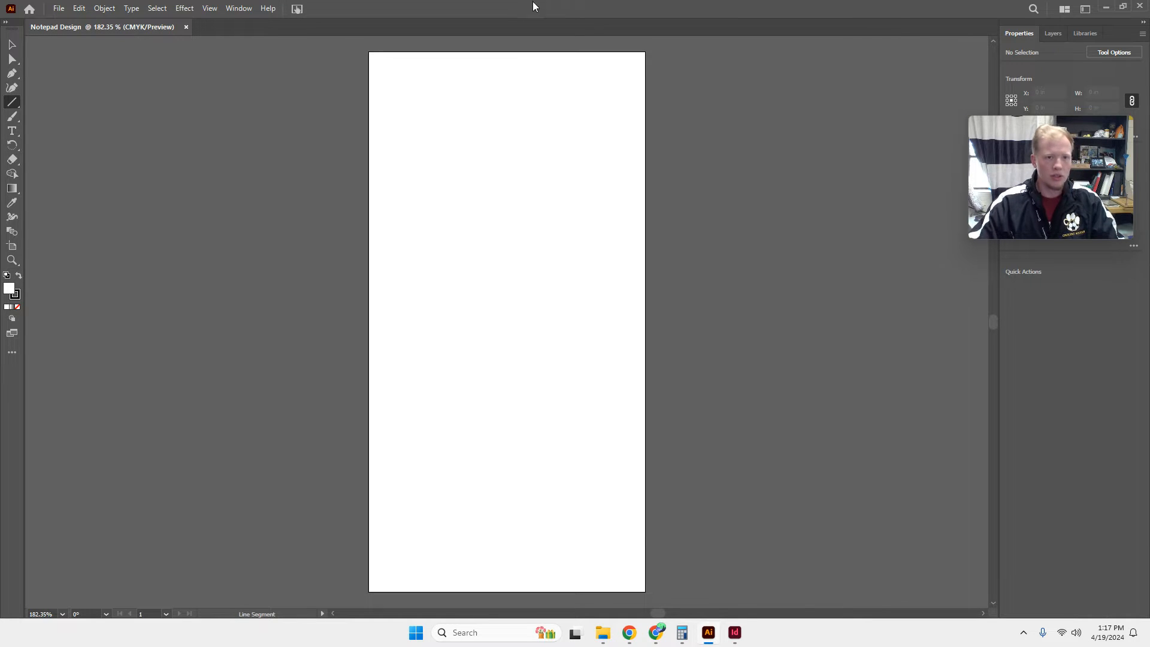
Show the rulers and place two vertical and two horizontal guides about 1/4 in inside the artboard's four edges.
click(207, 9)
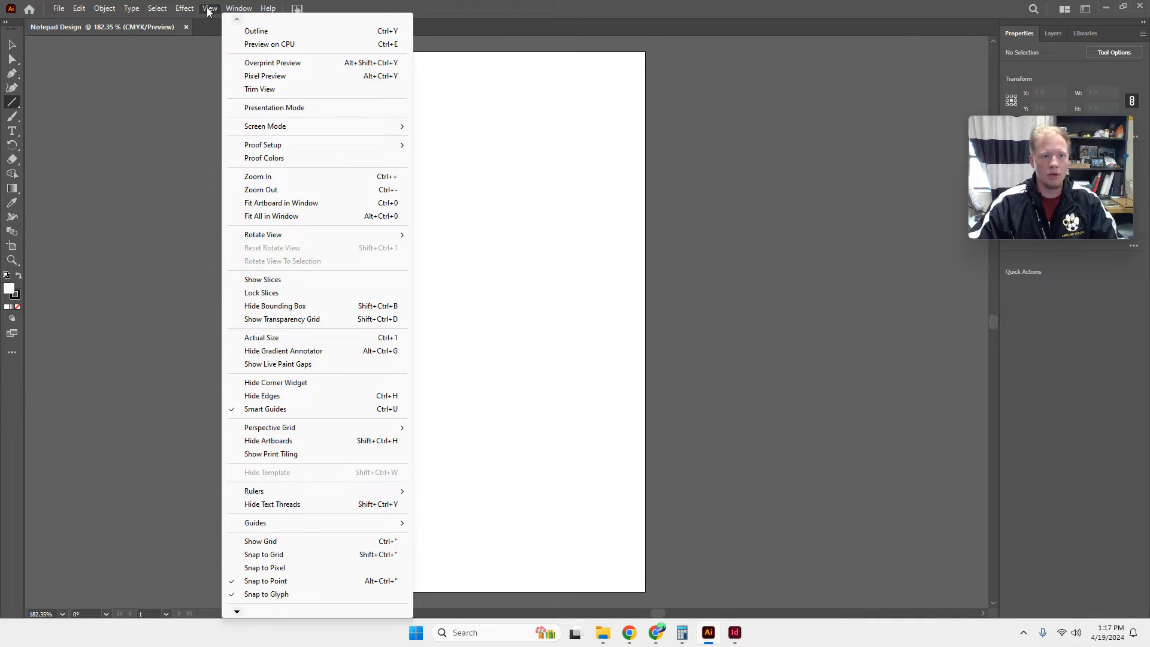
mouse_move(303, 494)
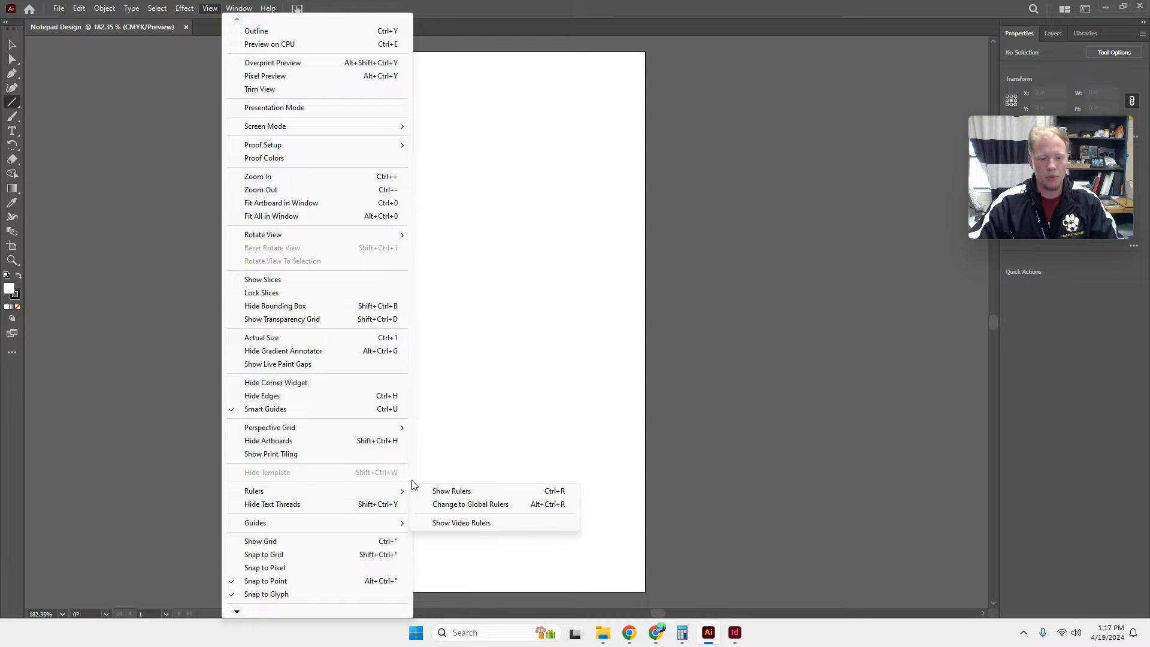
click(428, 491)
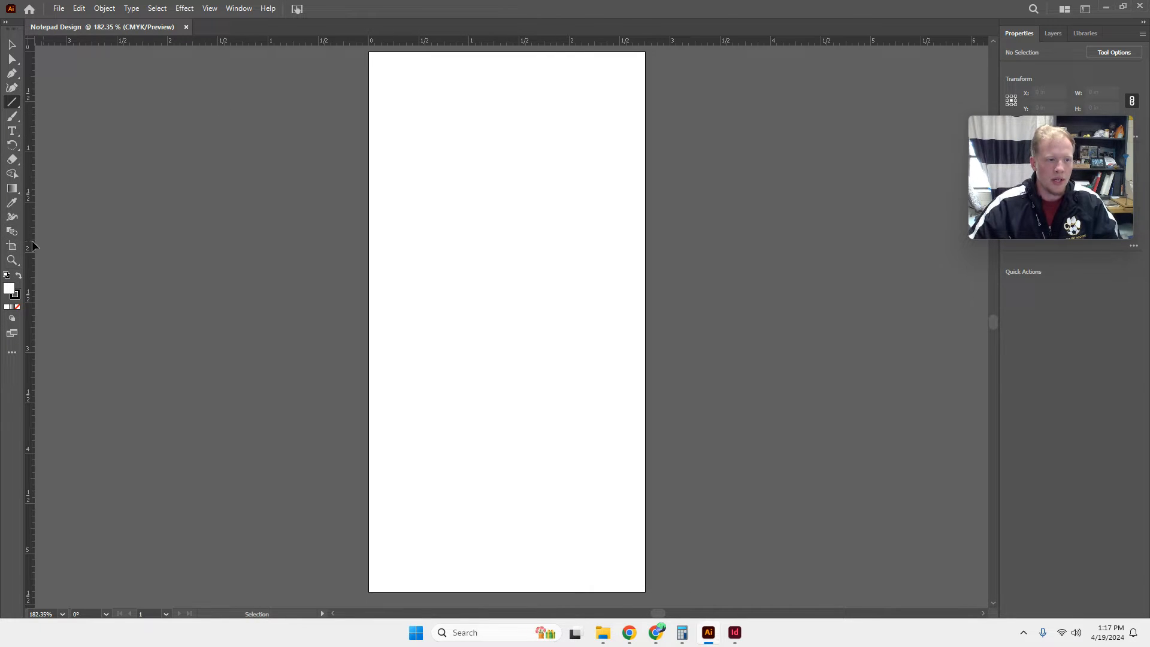
drag(32, 246, 394, 259)
drag(440, 37, 437, 76)
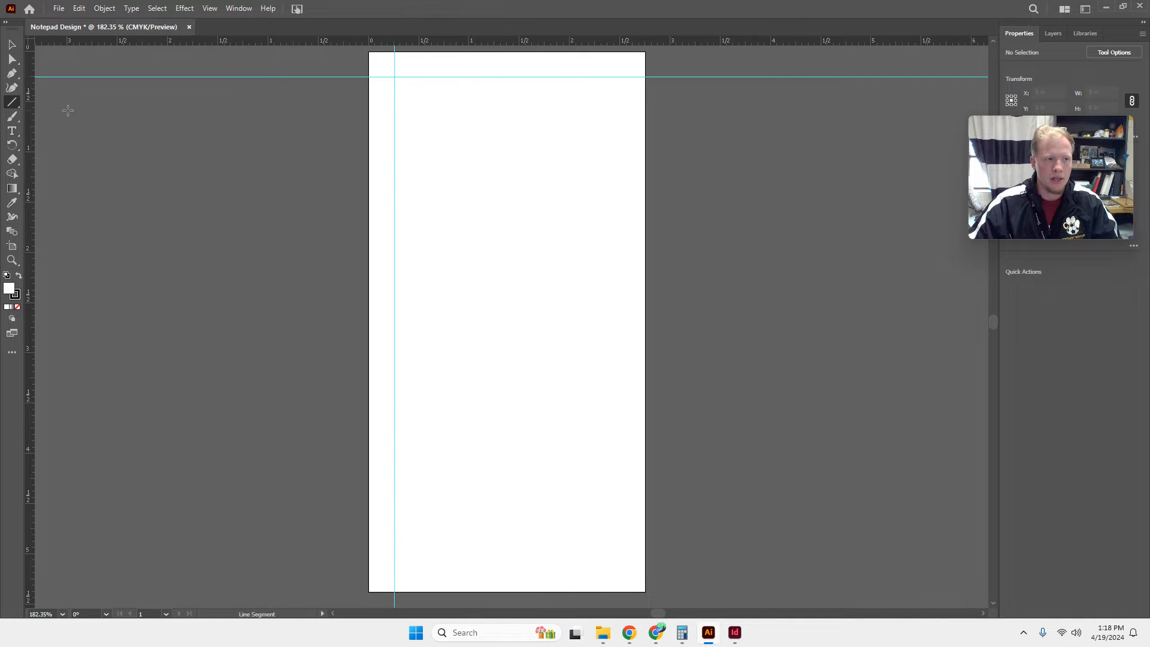
drag(29, 133, 618, 173)
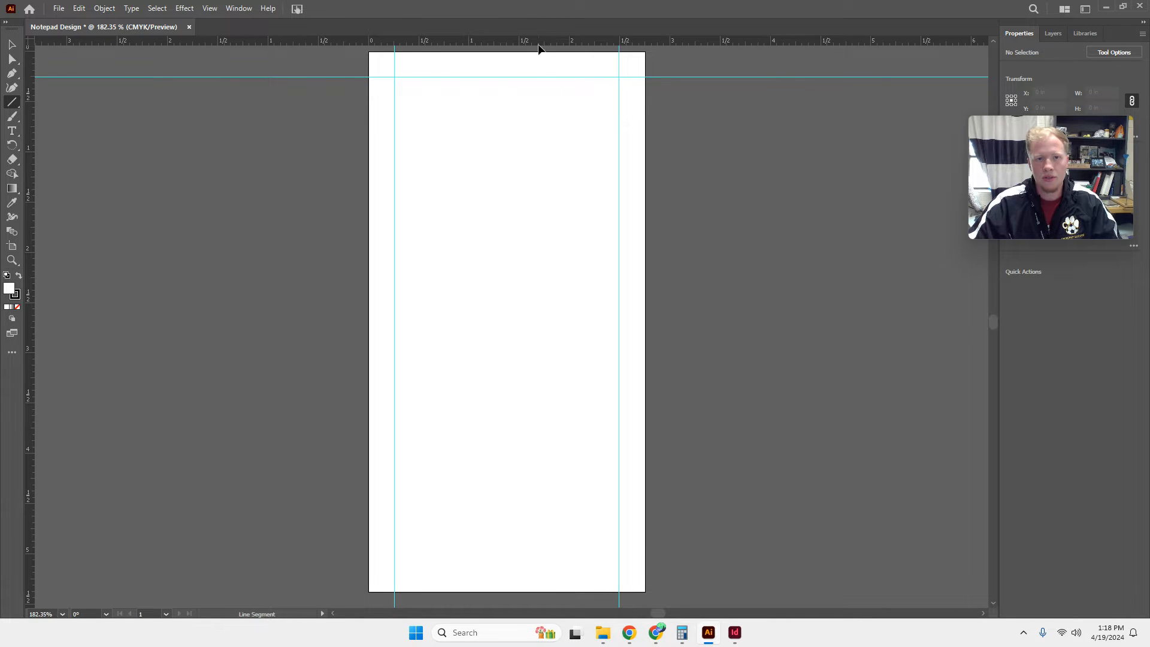
drag(536, 42, 466, 567)
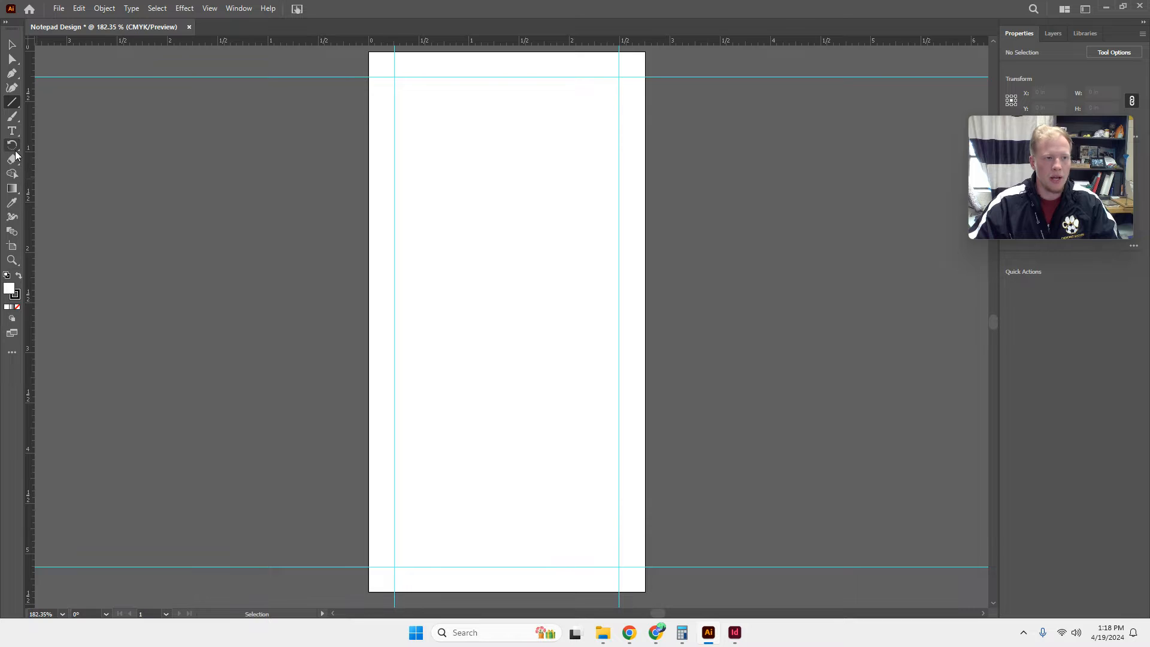
Draw a 2.75 by 5.38 in rectangle with the Rectangle tool so it covers the whole artboard.
click(13, 103)
click(58, 107)
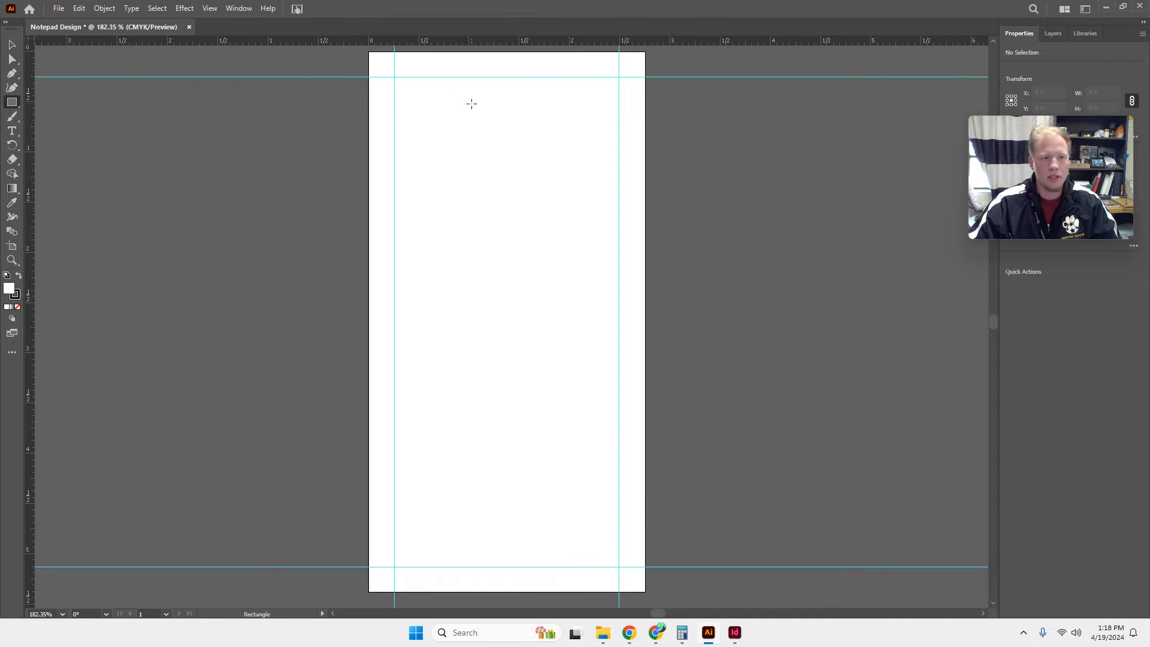
click(11, 106)
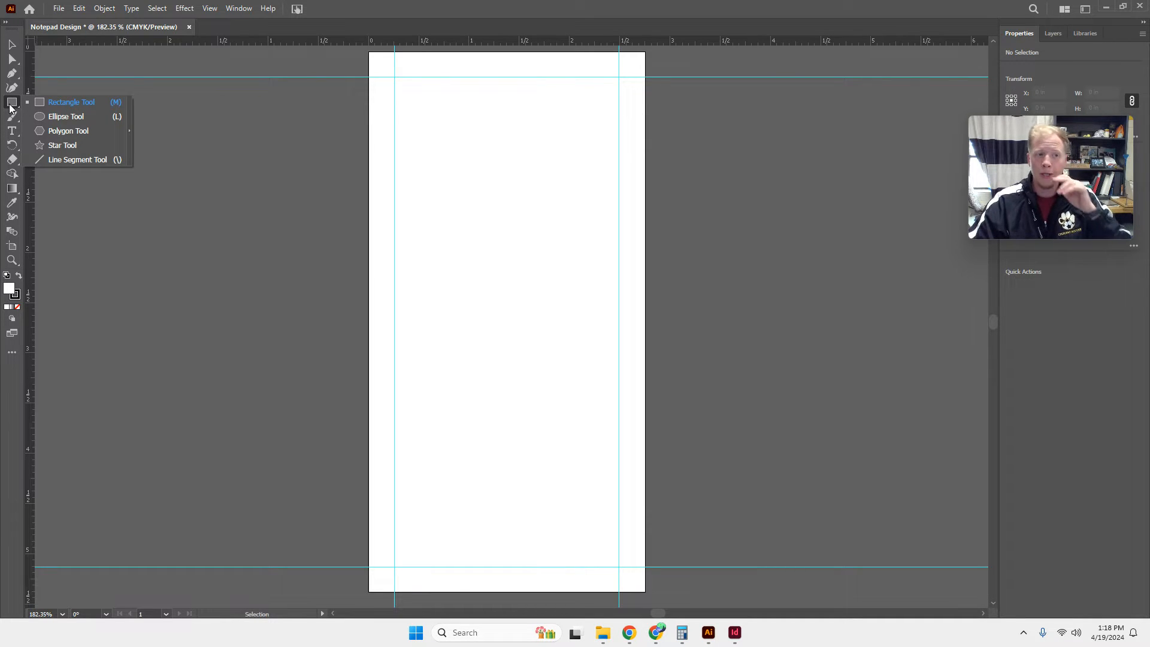
click(53, 103)
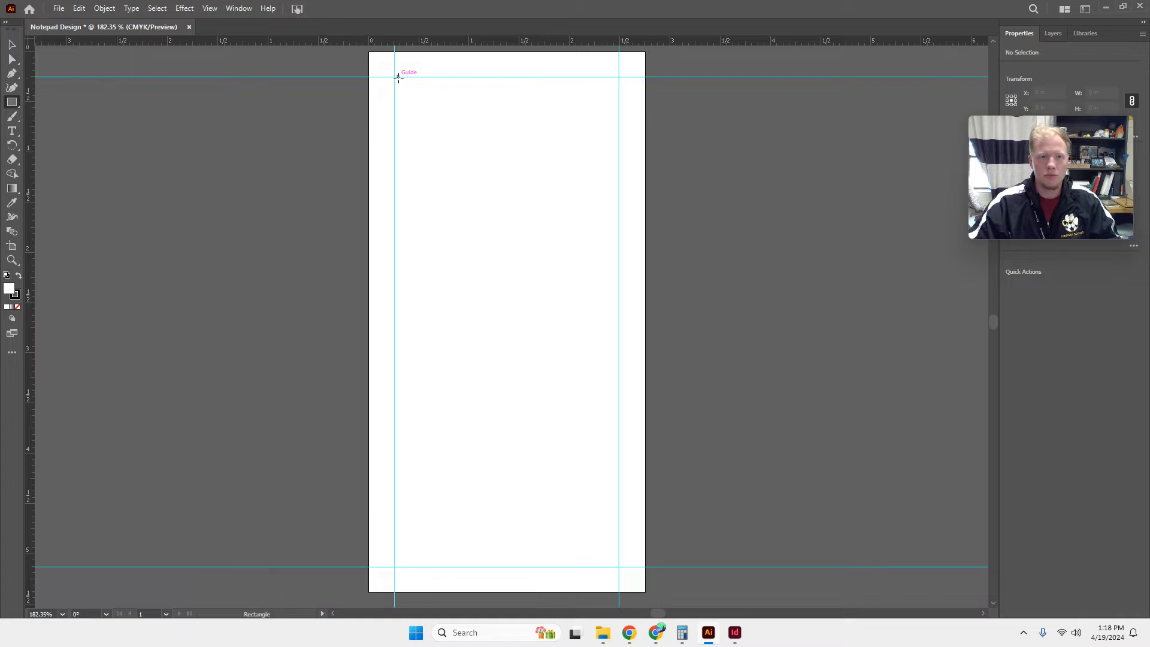
drag(394, 77, 645, 591)
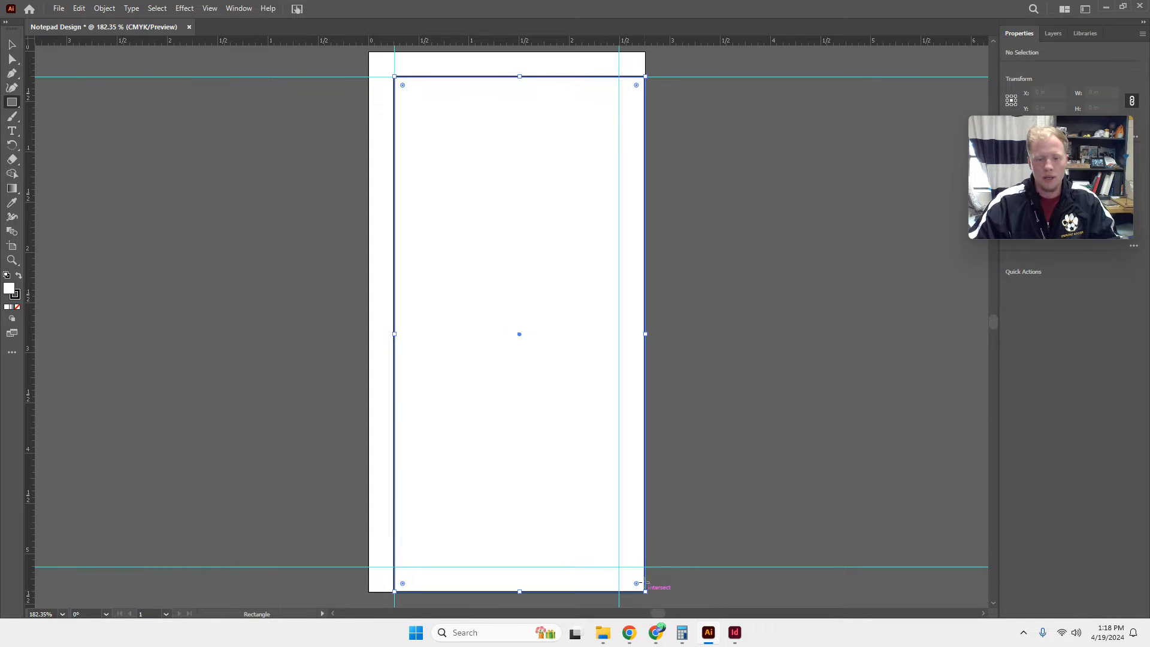
drag(397, 79, 368, 51)
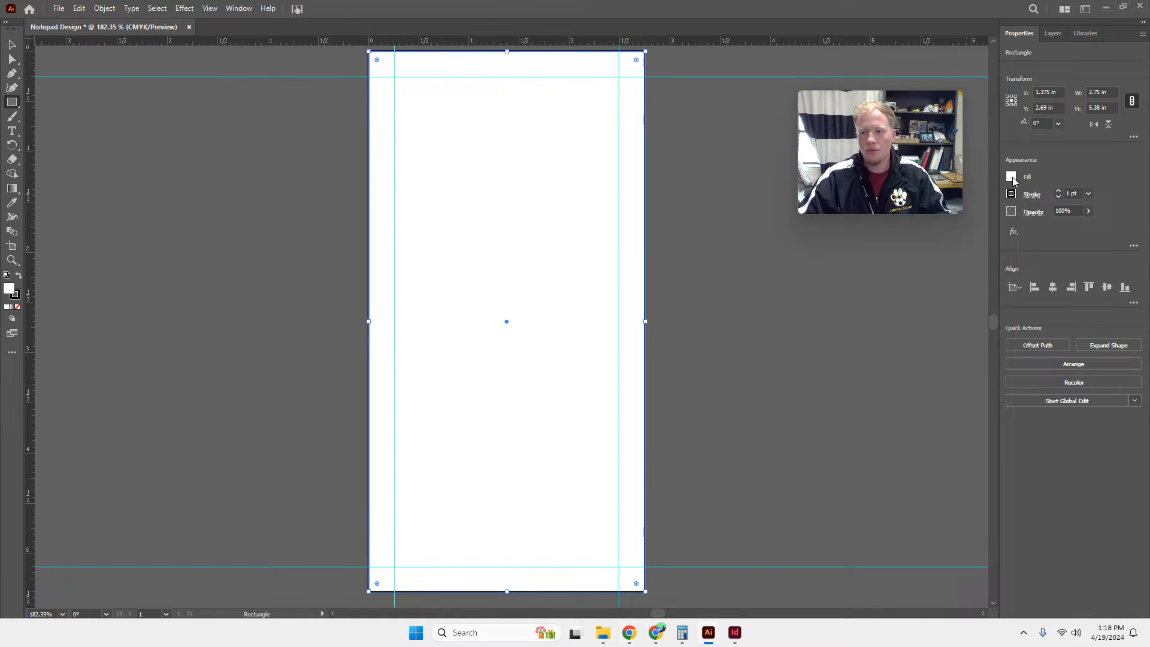
Fill the full-page rectangle with teal blue, about C 73.73, M 2.35, Y 28.24, K 0.
click(1012, 177)
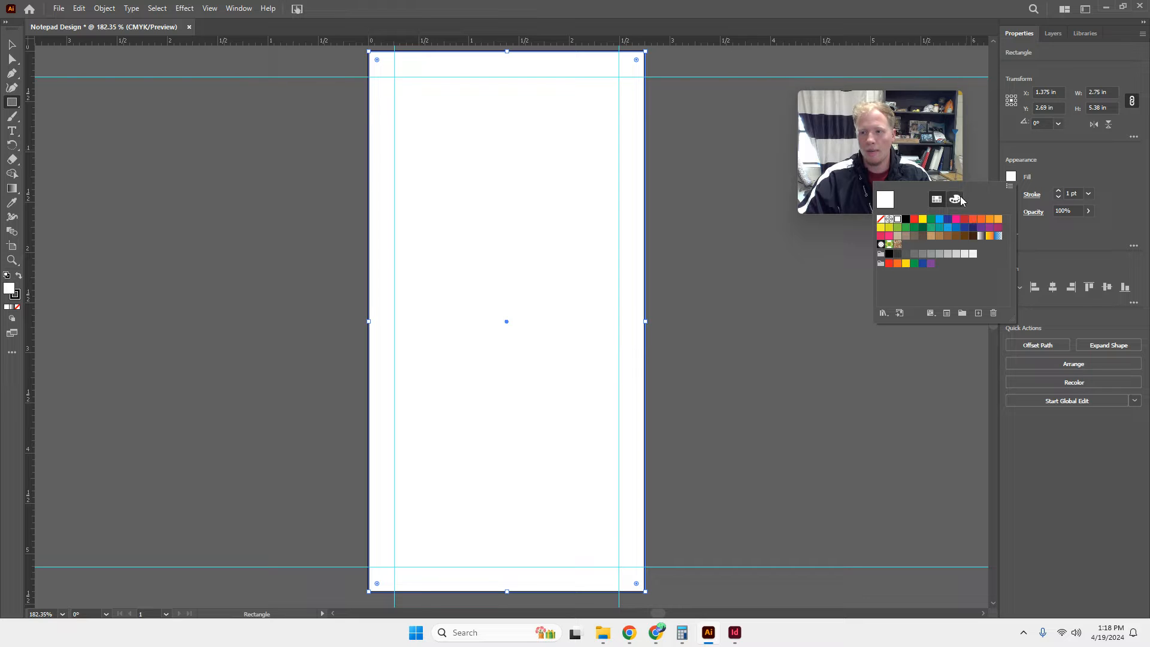
click(959, 200)
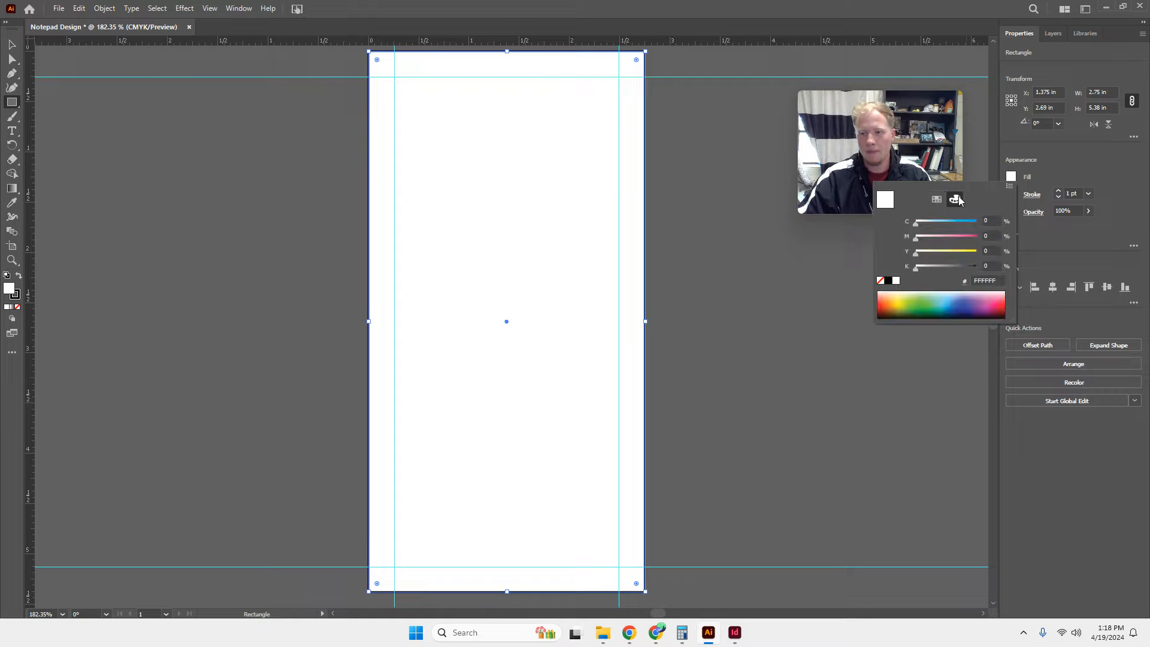
click(953, 297)
click(953, 295)
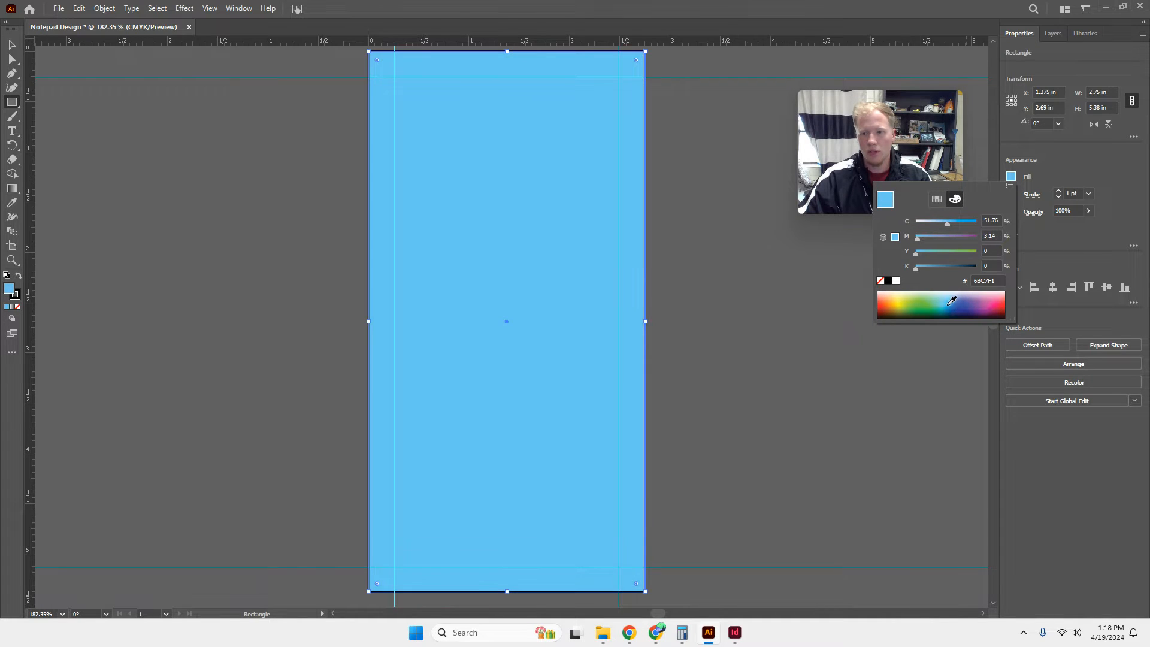
click(951, 301)
click(948, 303)
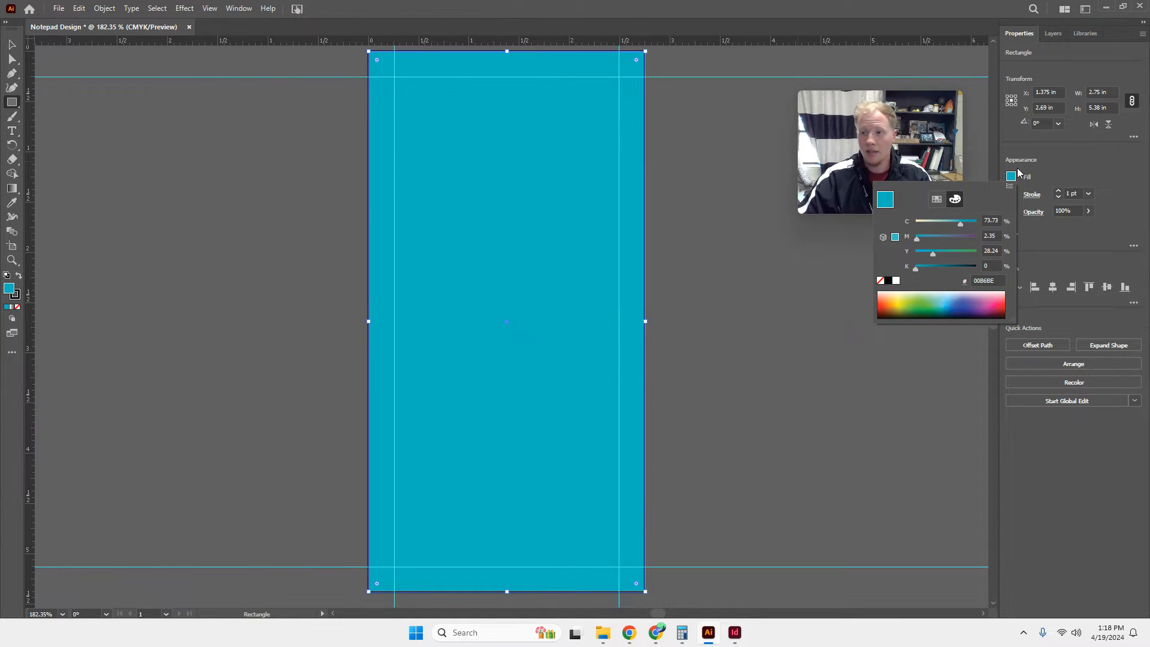
click(1050, 166)
Remove the stroke from the teal rectangle and deselect it.
click(1059, 197)
click(1059, 197)
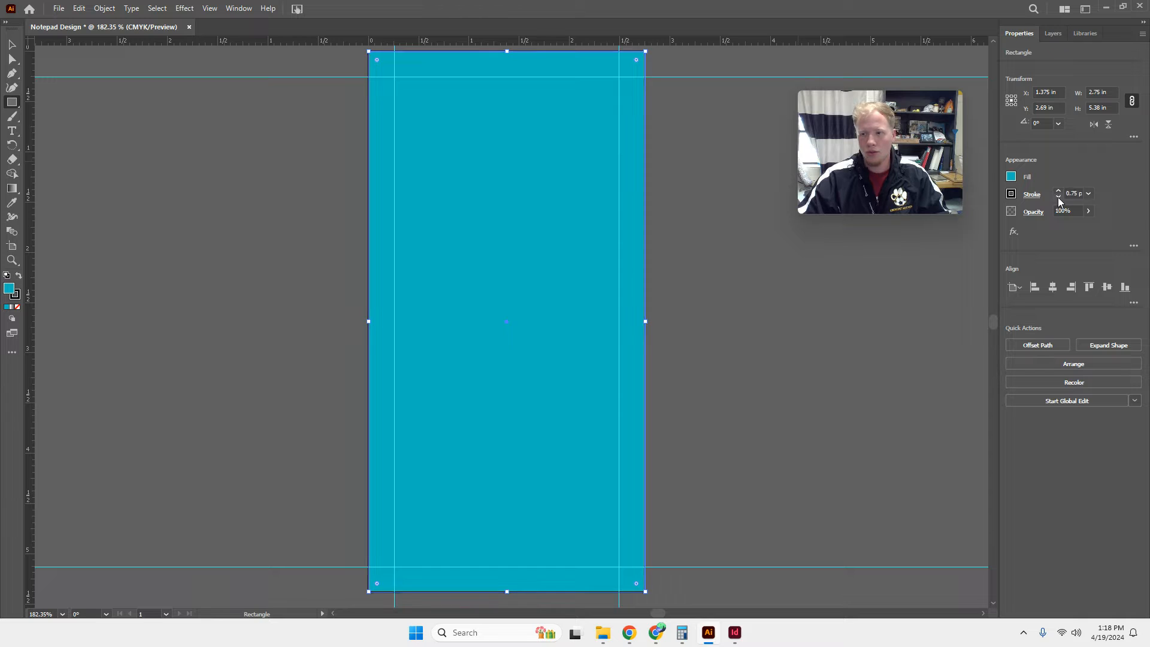
click(1059, 197)
click(1059, 198)
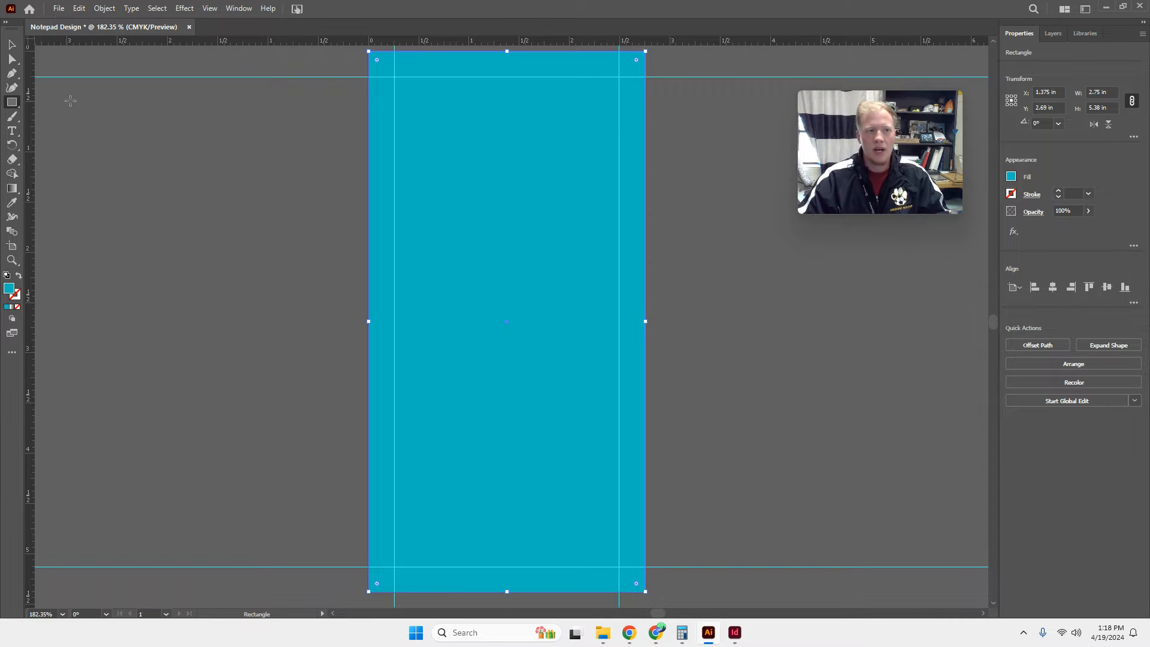
click(12, 44)
click(113, 90)
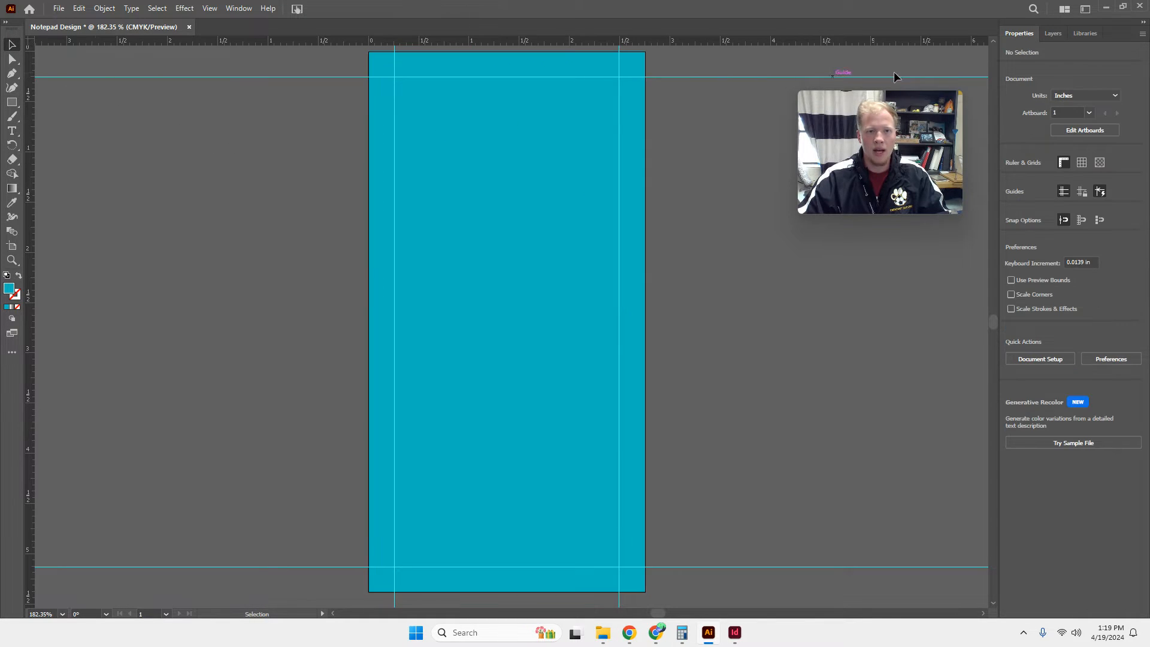
Draw a rectangle about 2.22 by 4.87 in inside the four guides, fill it white, and deselect it.
click(12, 103)
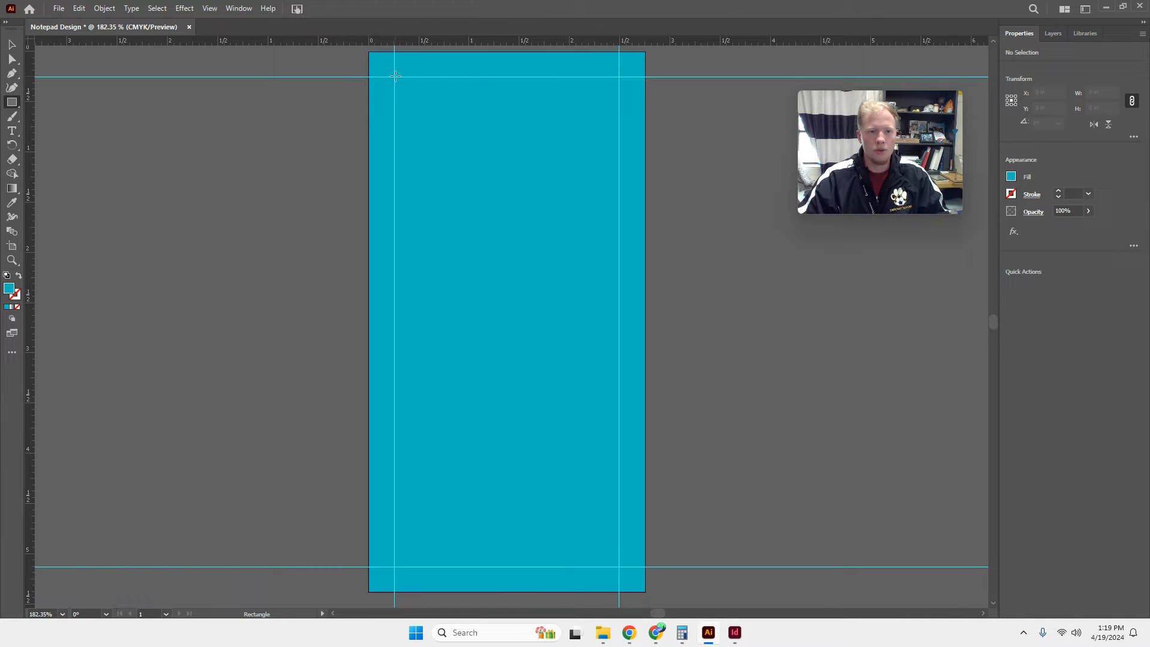
mouse_move(395, 77)
mouse_down()
mouse_move(554, 313)
mouse_move(618, 567)
mouse_up()
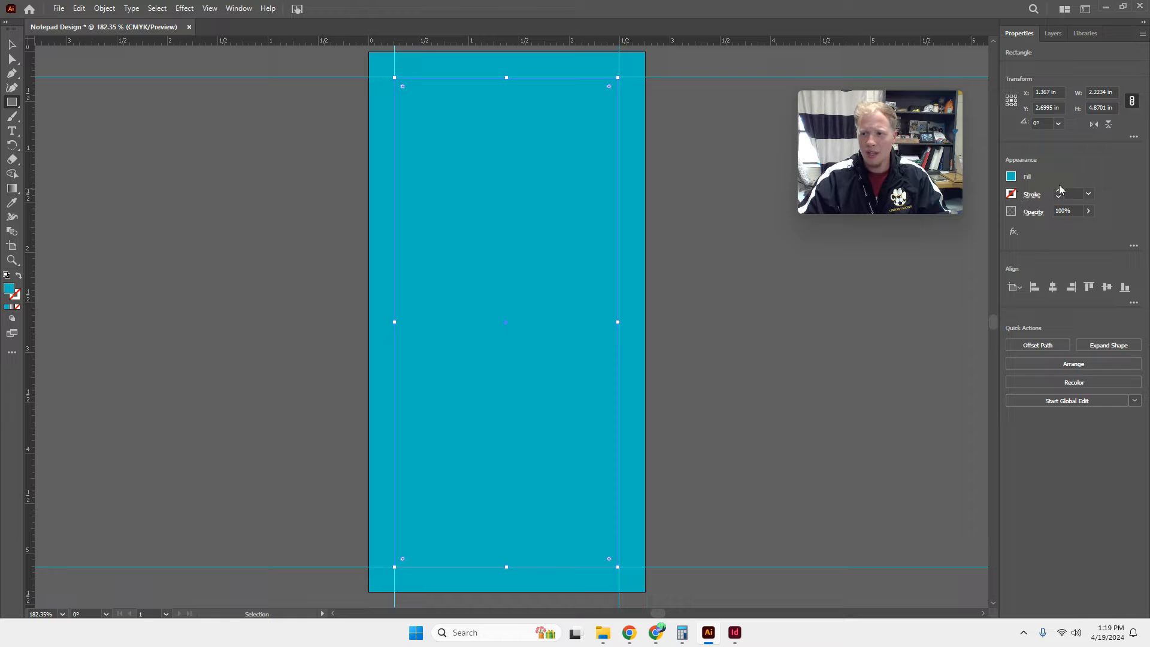
click(1012, 176)
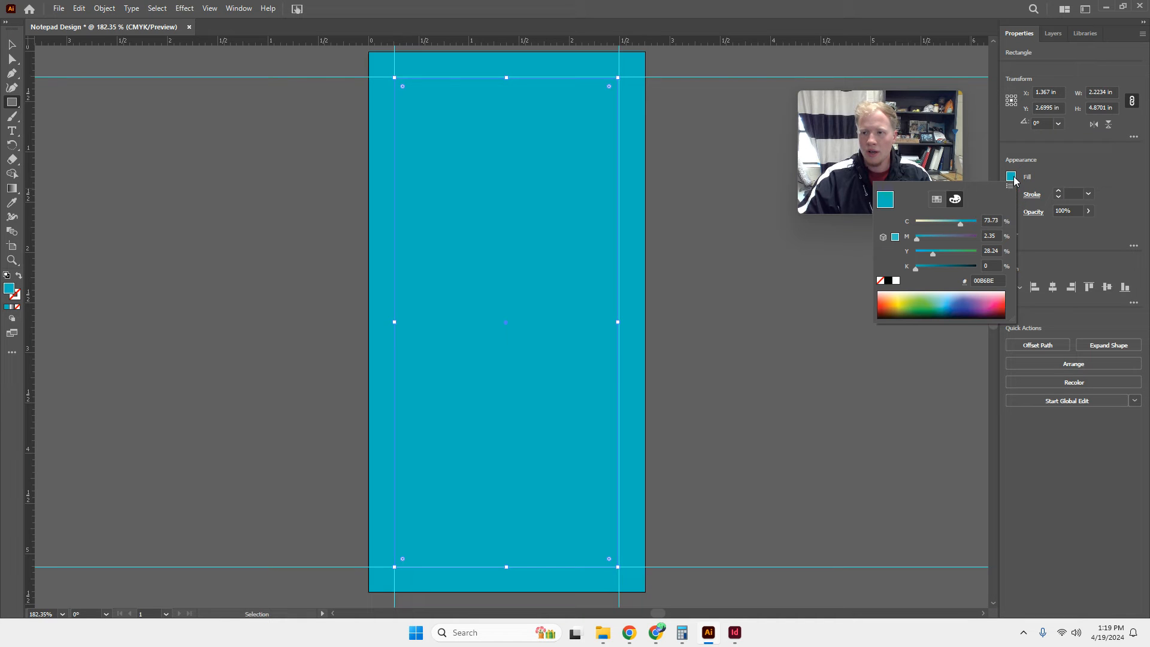
click(897, 282)
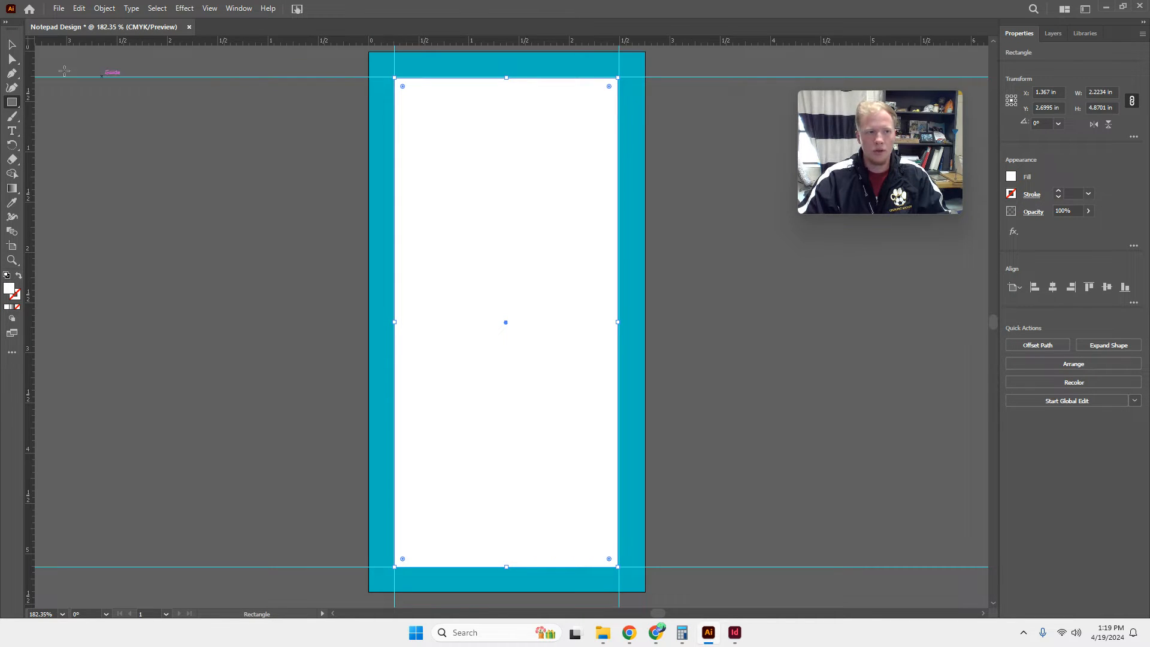
click(12, 45)
click(185, 173)
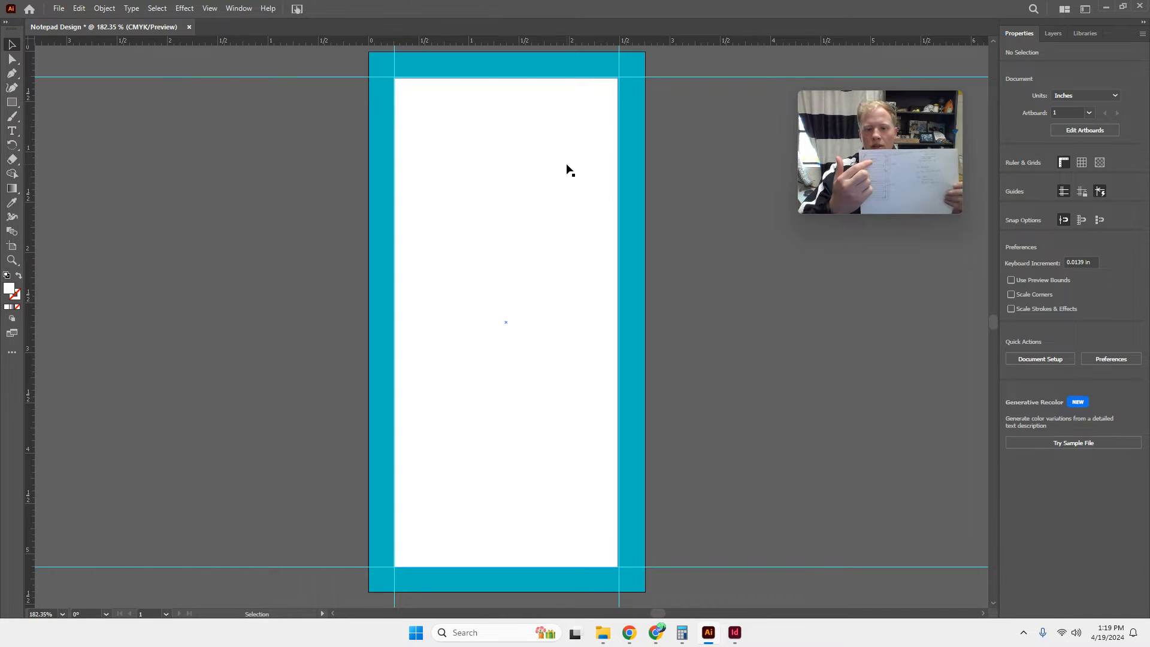
Turn the white inner rectangle into a text area, replace its placeholder with NOTES, and select the word.
click(12, 130)
click(431, 96)
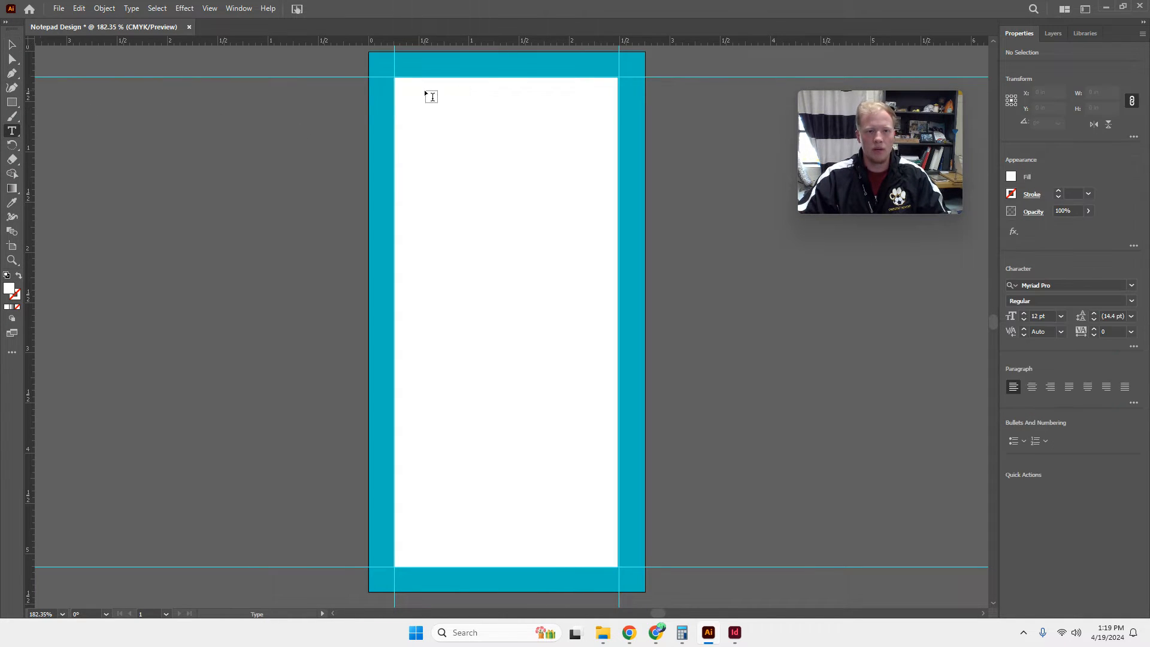
click(397, 84)
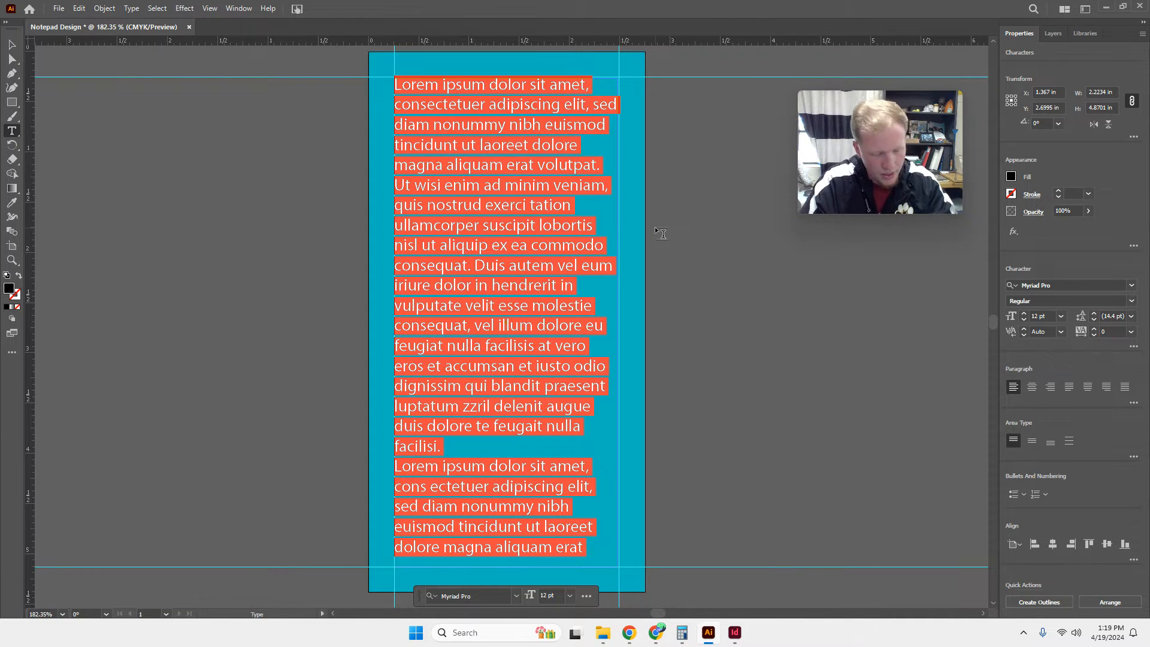
text(N)
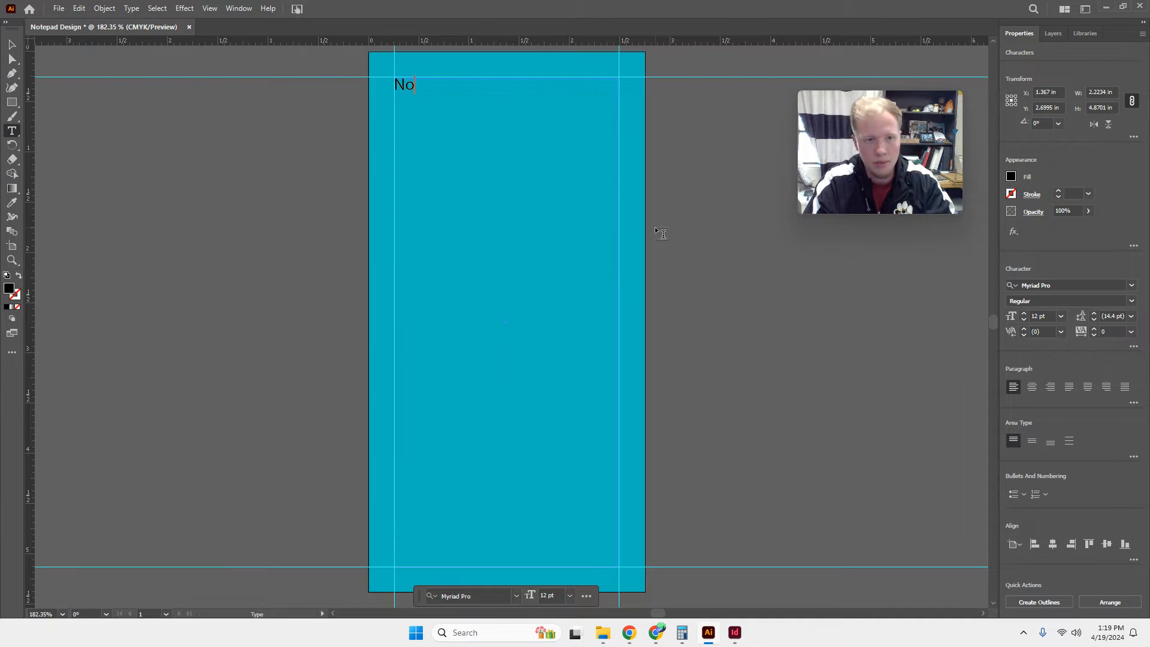
text(OTES)
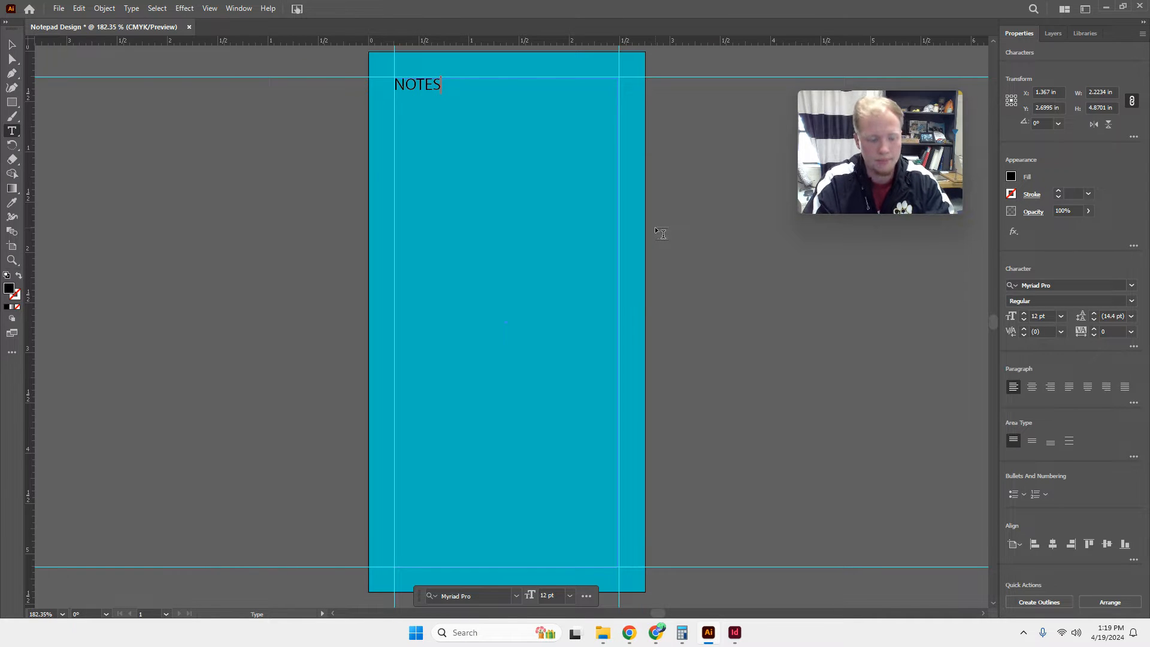
key(ctrl+a)
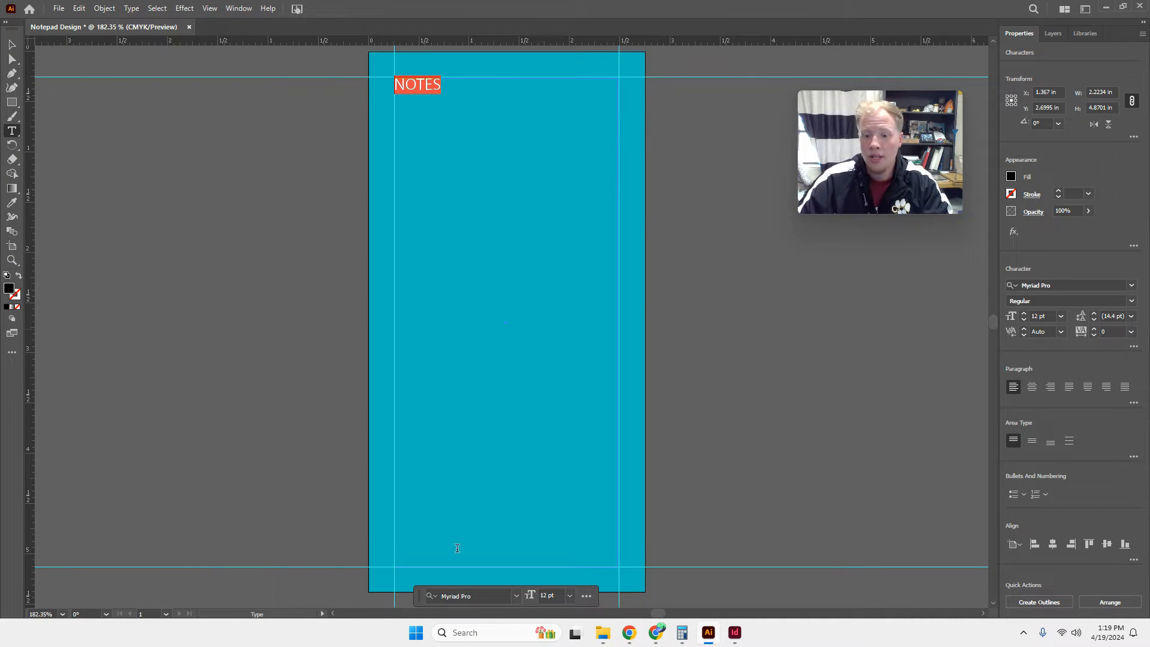
Switch to Chrome, open 1001freefonts.com in a new tab, and search the fonts for "doggy smart".
click(657, 633)
click(316, 12)
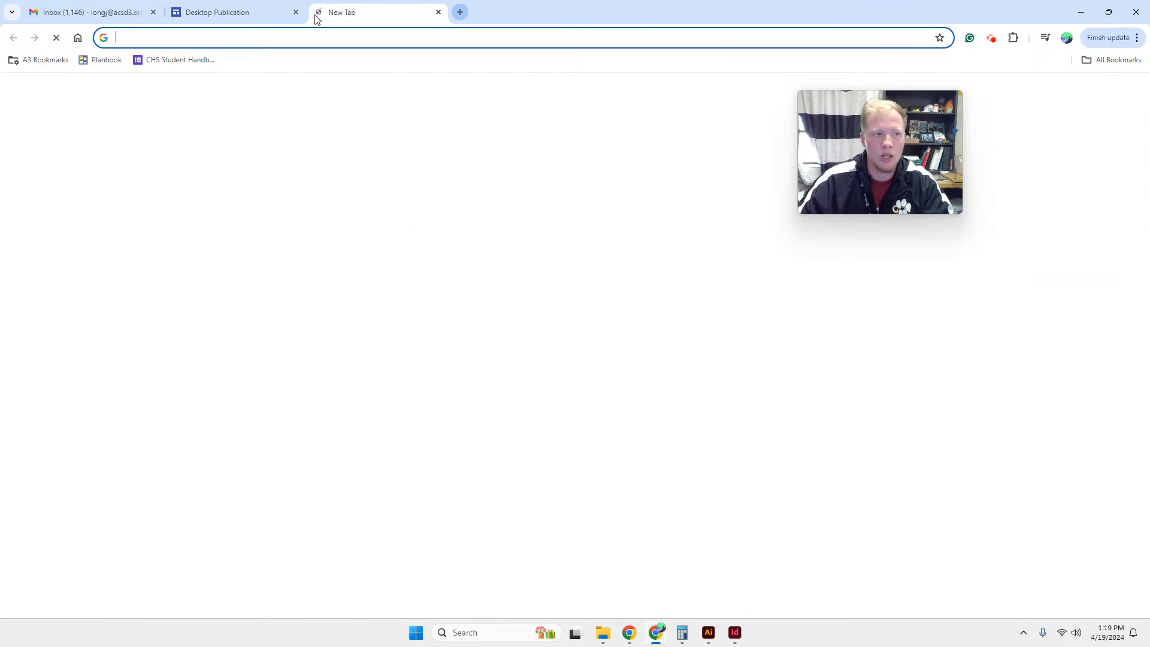
text(100)
key(Return)
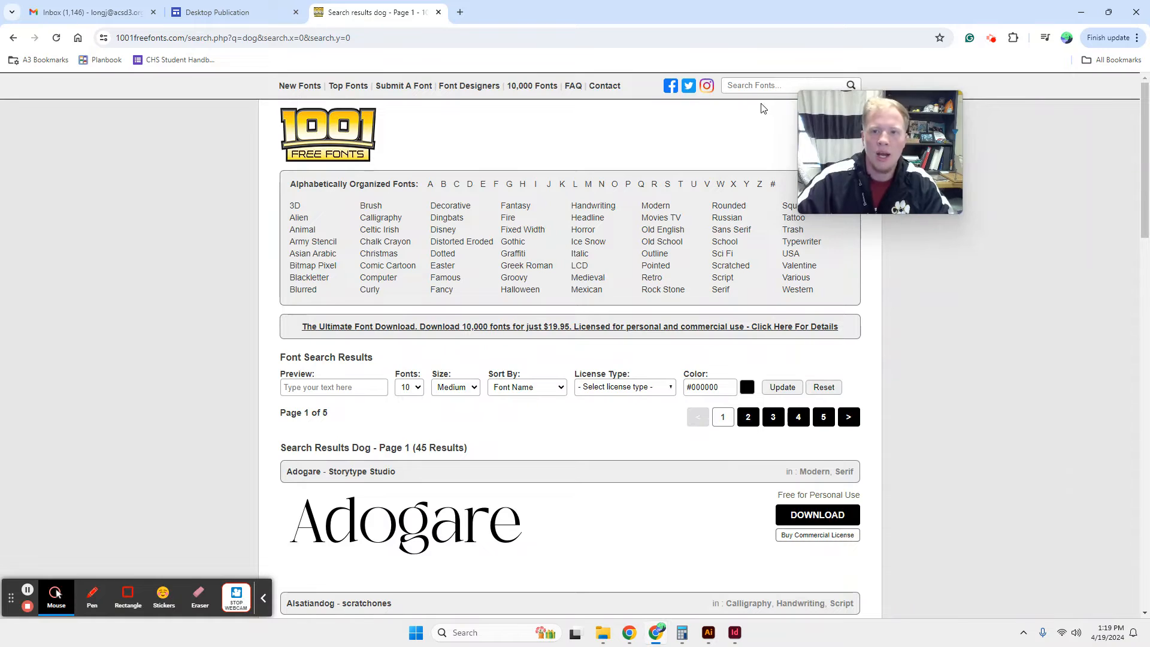
text(doggy)
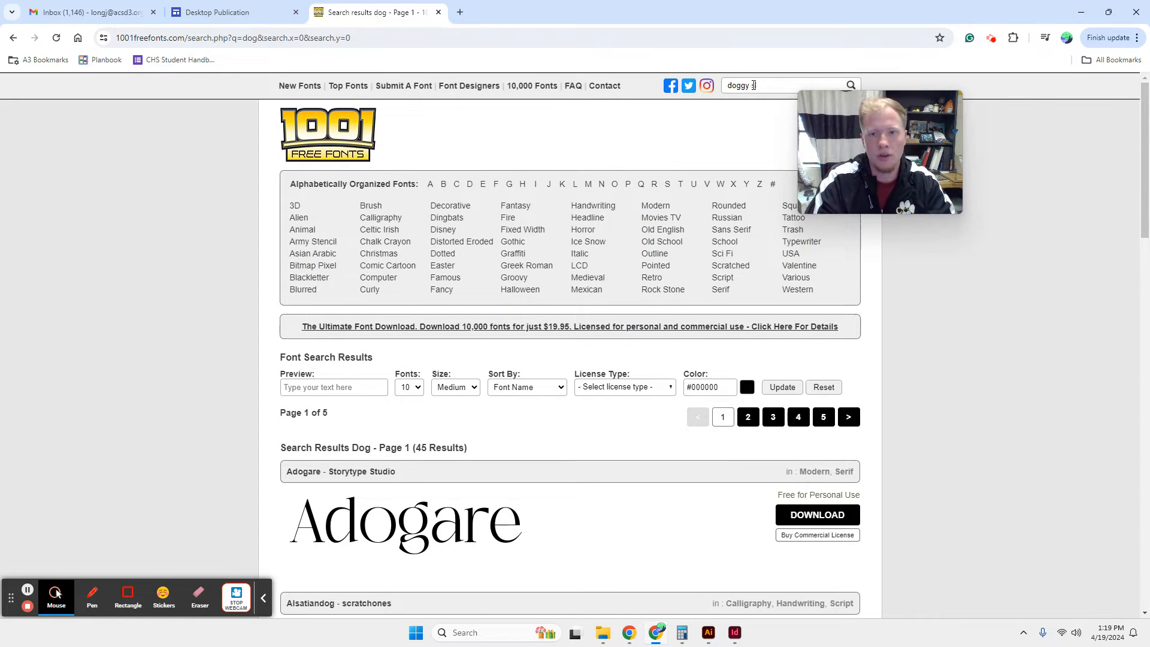
text( smart)
key(Return)
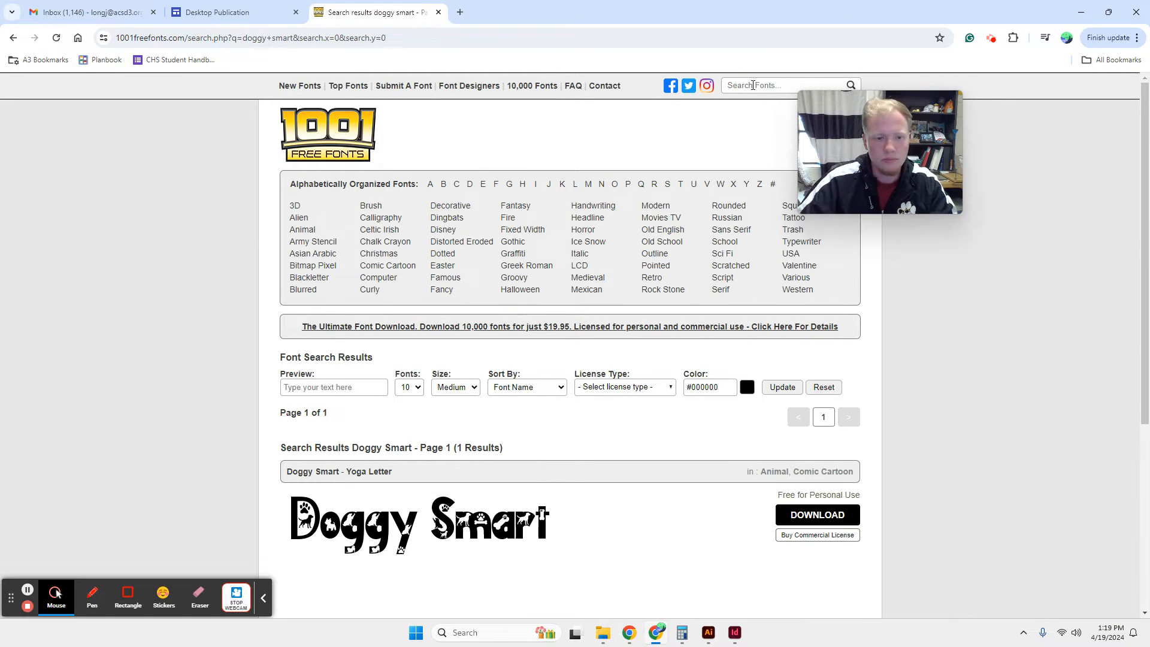
Download the Doggy Smart font and open the downloaded archive.
click(816, 514)
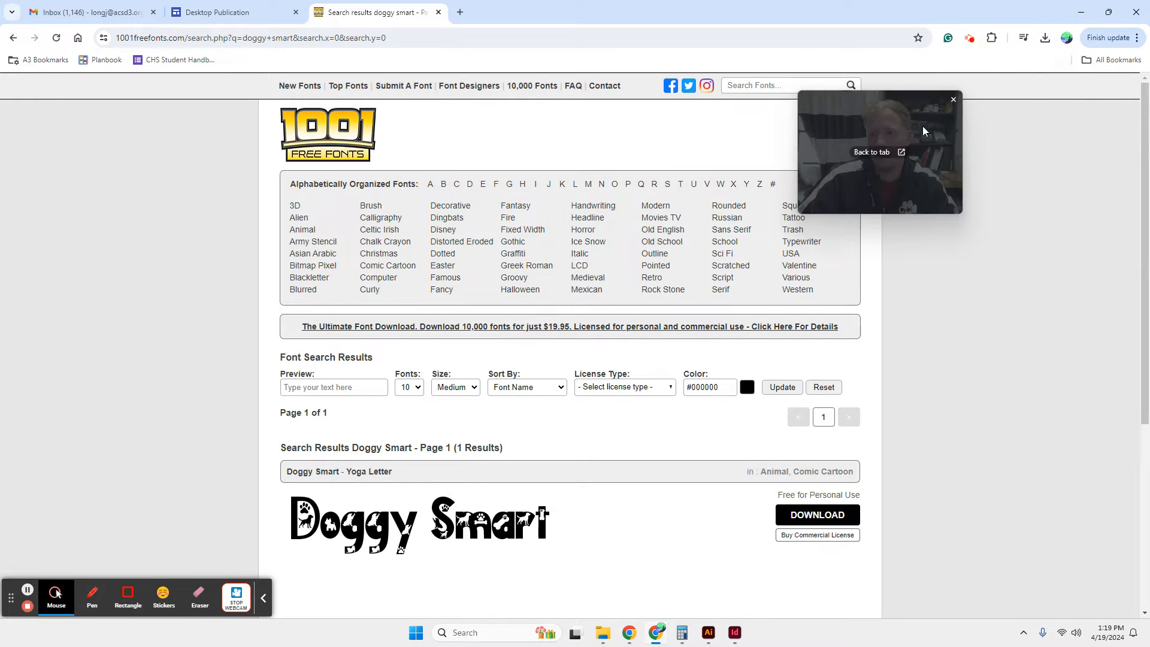
drag(923, 126, 1107, 129)
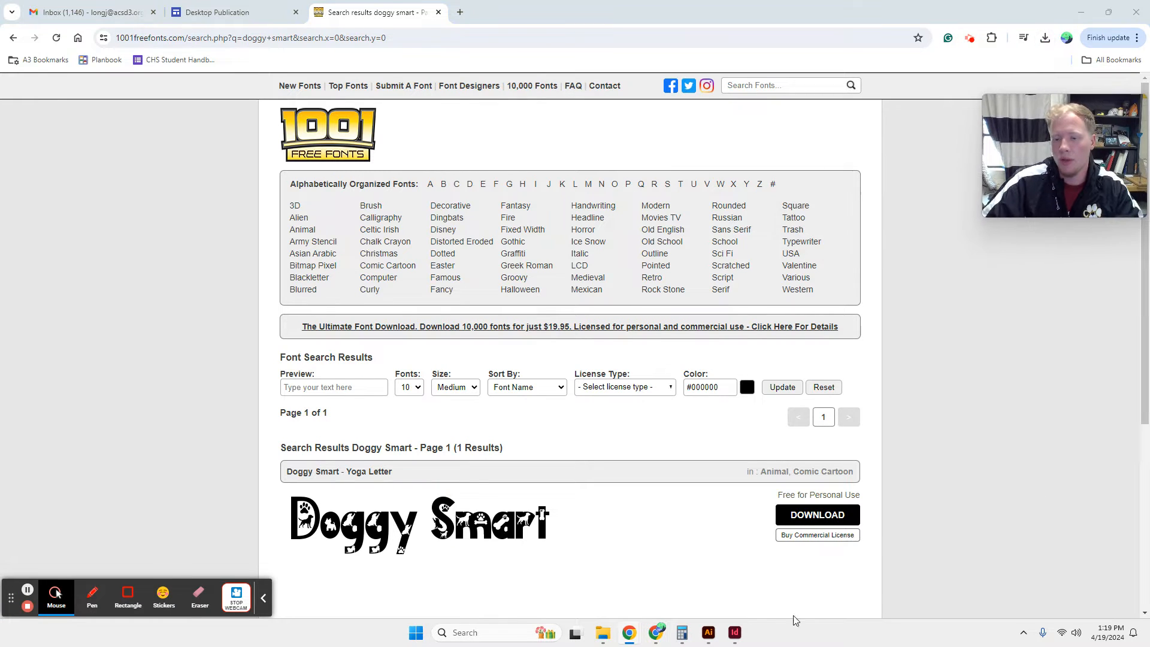
click(1045, 38)
click(937, 93)
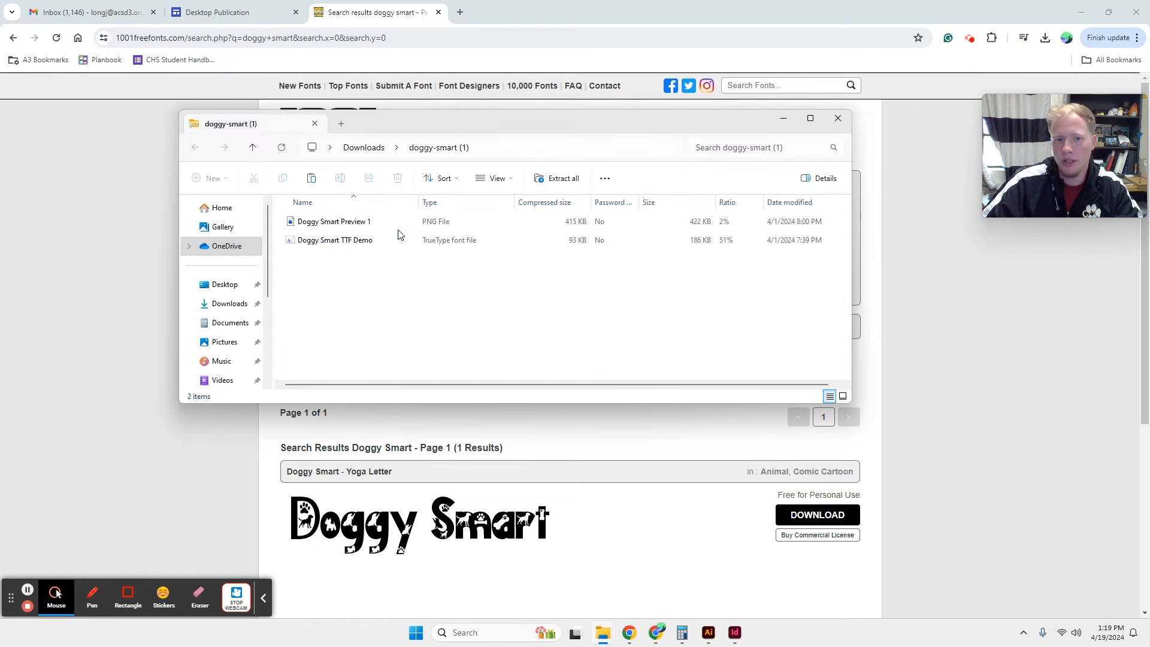
Open the Doggy Smart TTF Demo font file, close its preview, and switch back to Illustrator.
double_click(432, 245)
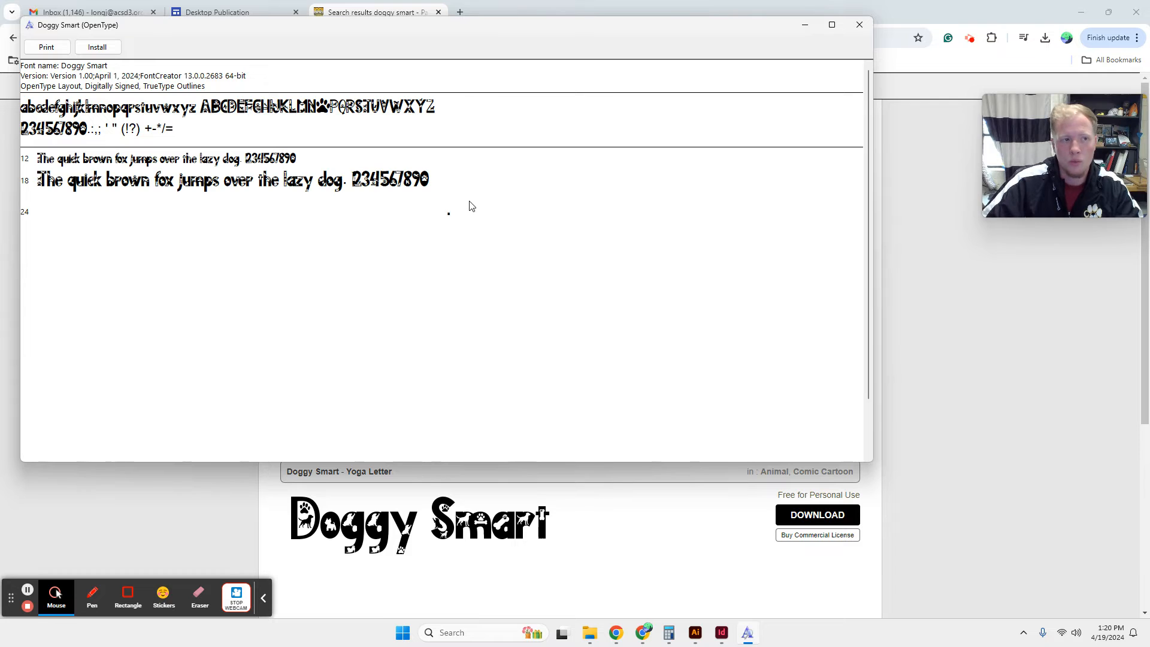
click(859, 24)
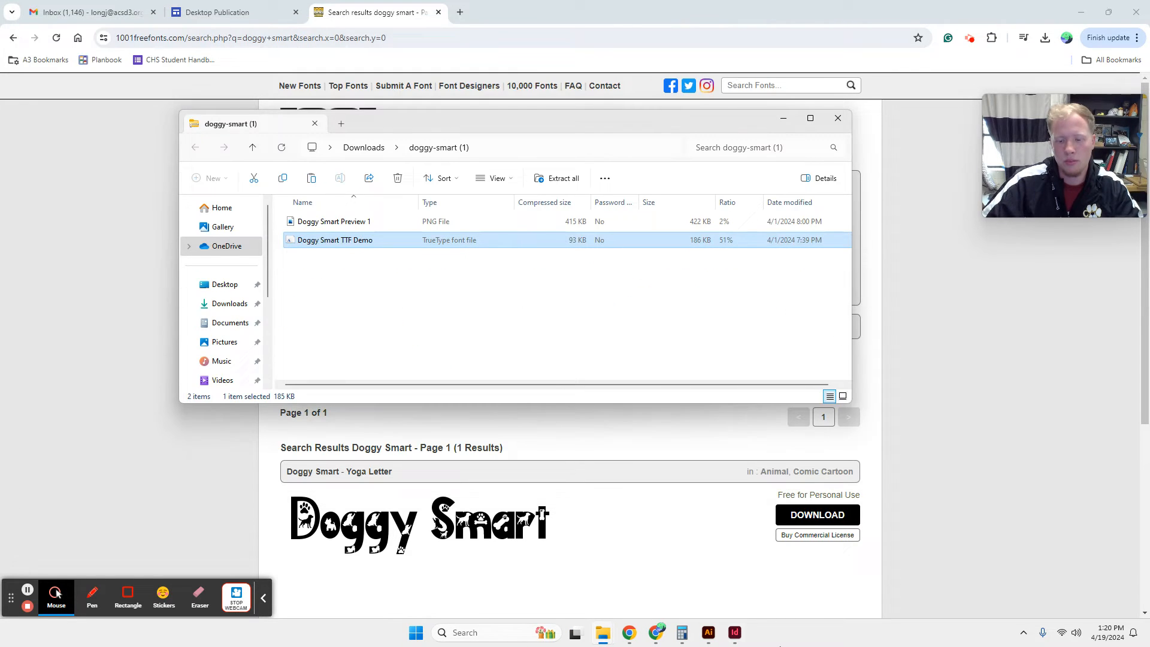
click(708, 632)
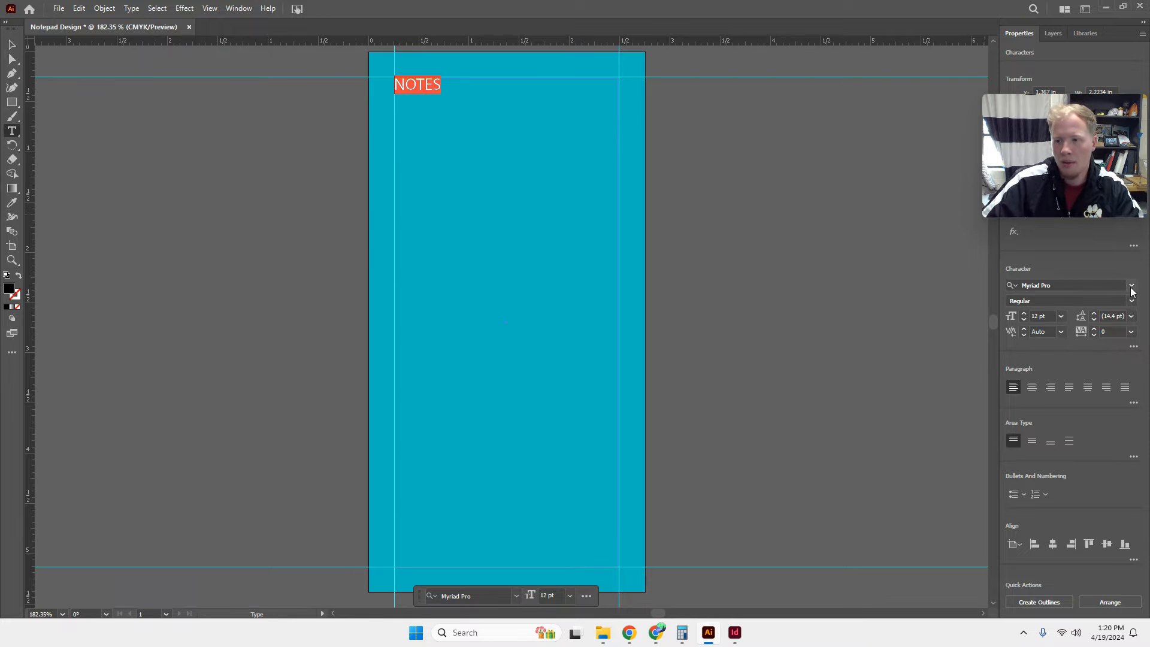
Set the NOTES text to the Doggy Smart font and shrink its text frame to fit closely around the word.
click(1121, 285)
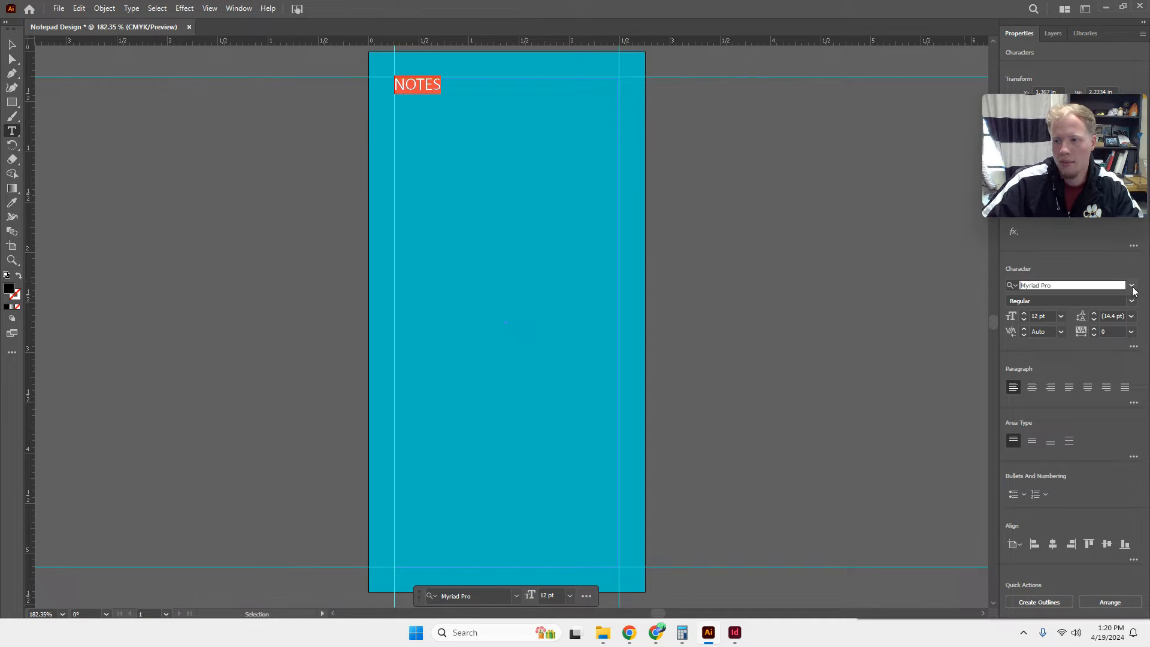
text(do)
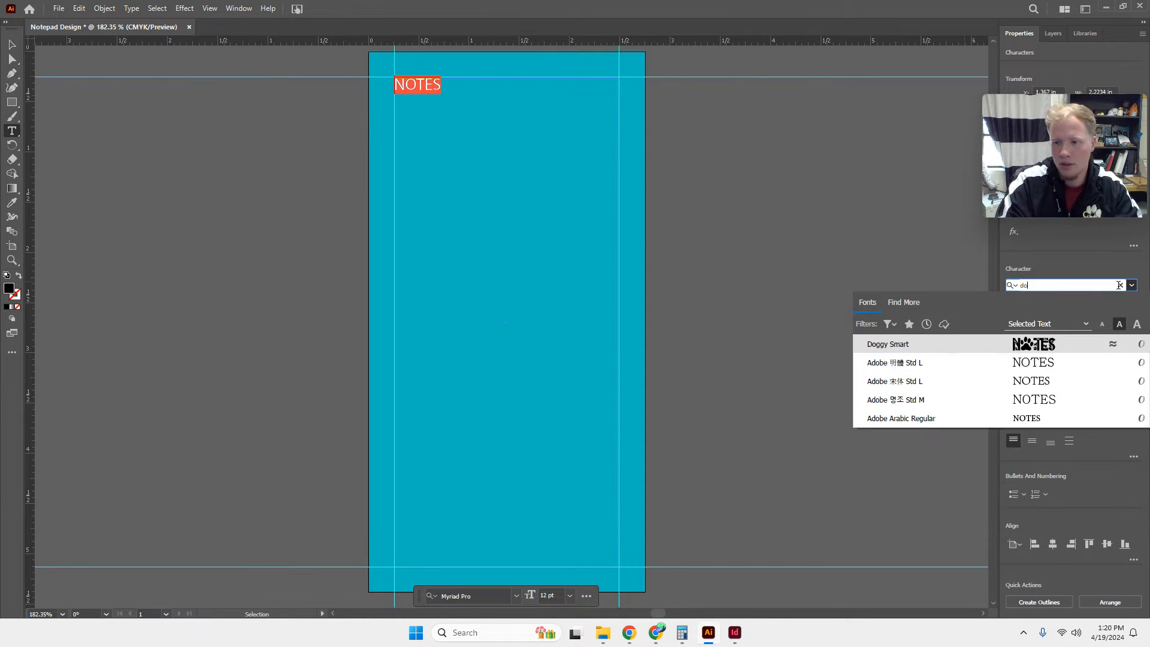
click(902, 346)
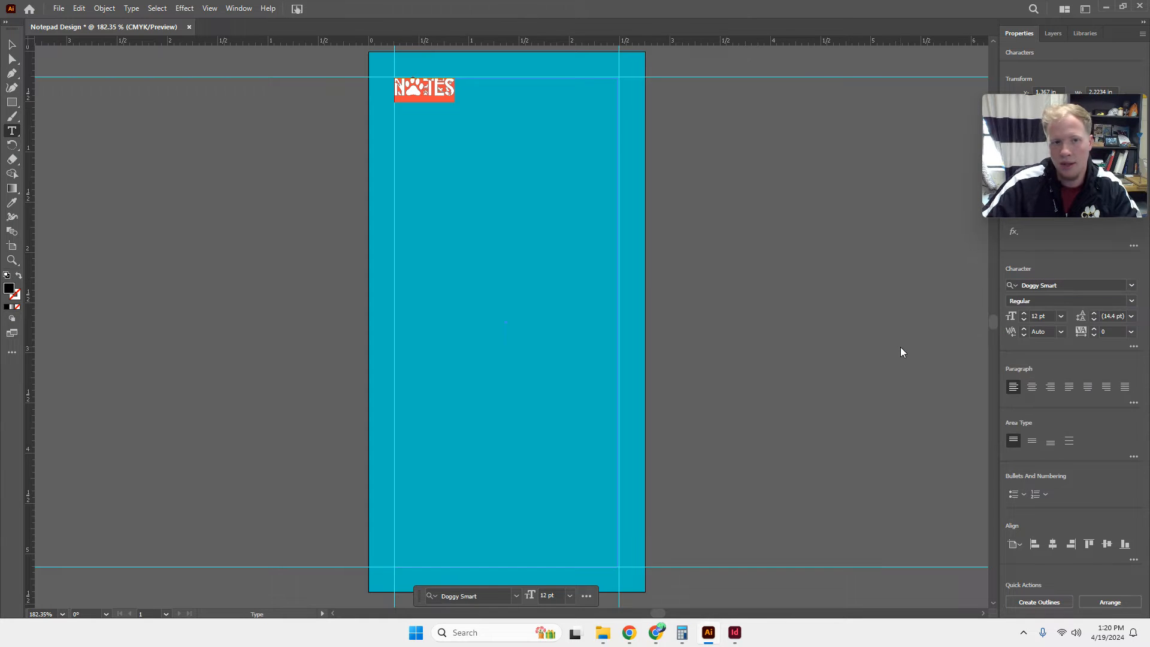
key(Escape)
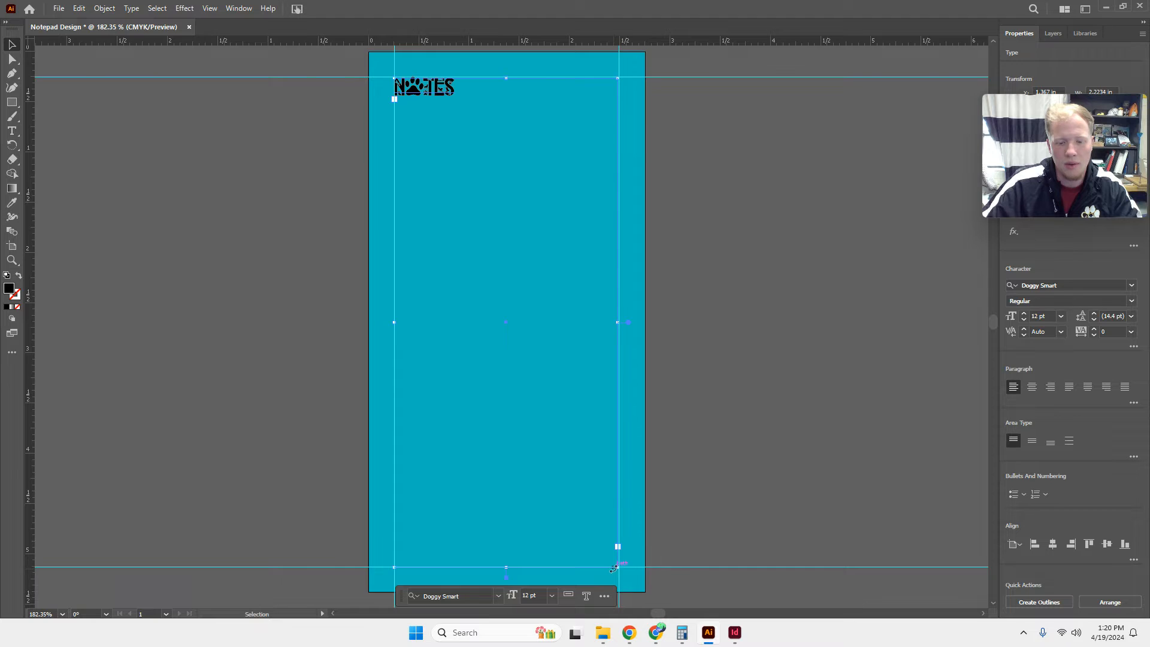
drag(618, 568, 579, 455)
drag(484, 133, 458, 97)
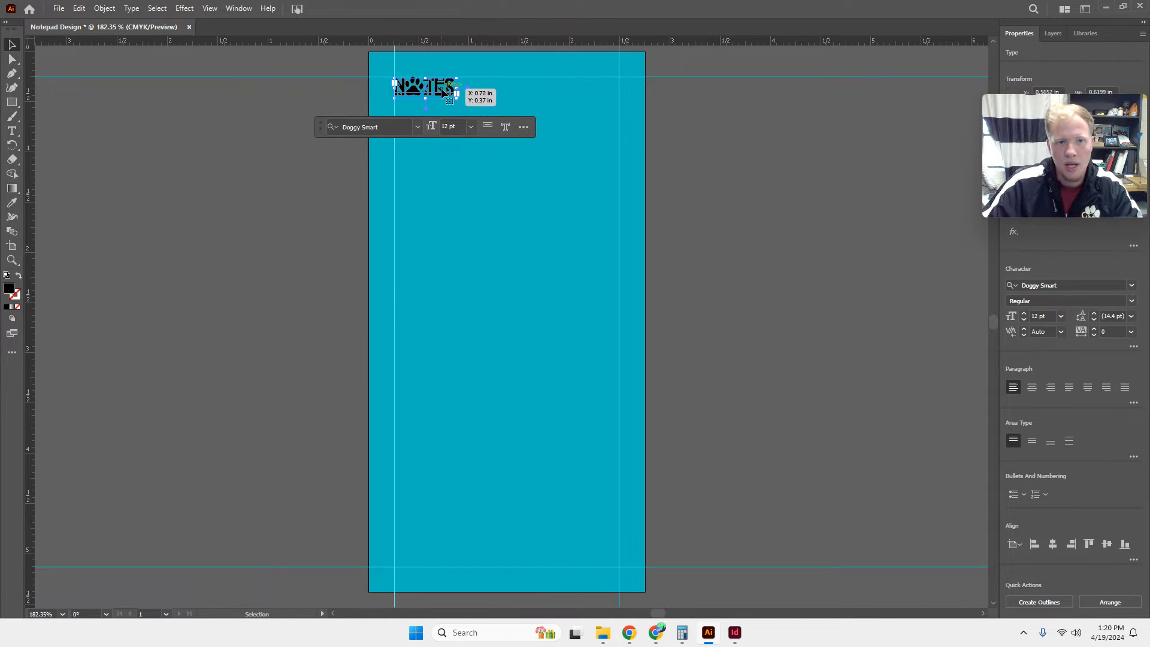
Convert the NOTES text to outlines, then enlarge it and position it near the top centre of the page.
click(1058, 603)
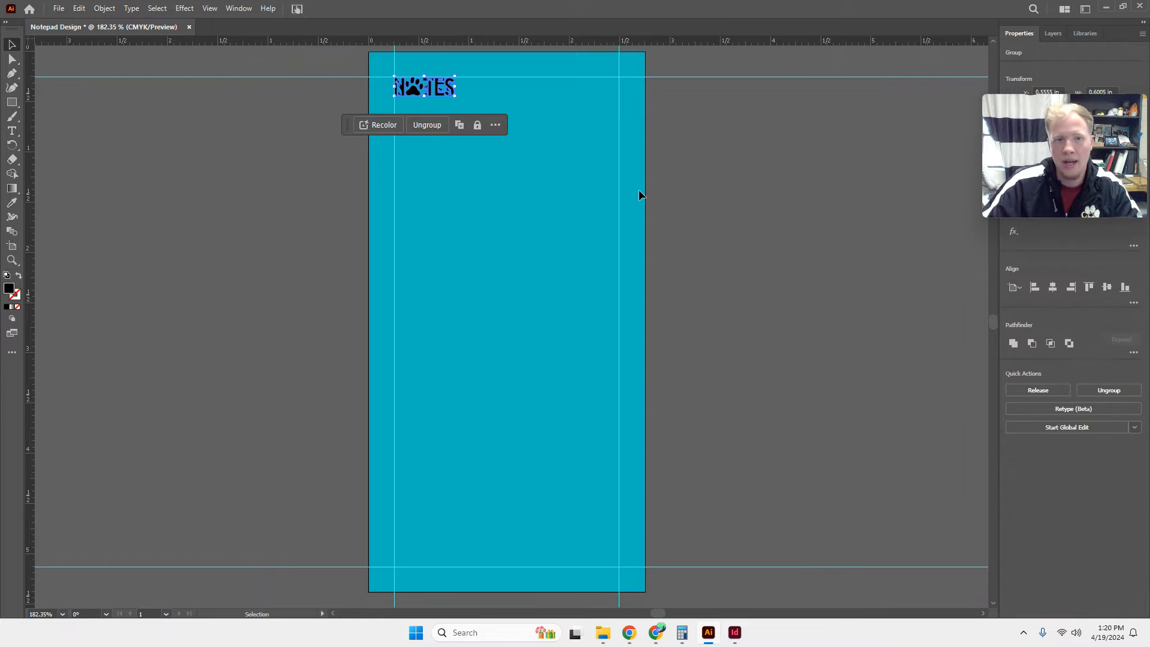
drag(428, 90, 583, 142)
key(ctrl+z)
drag(500, 105, 584, 133)
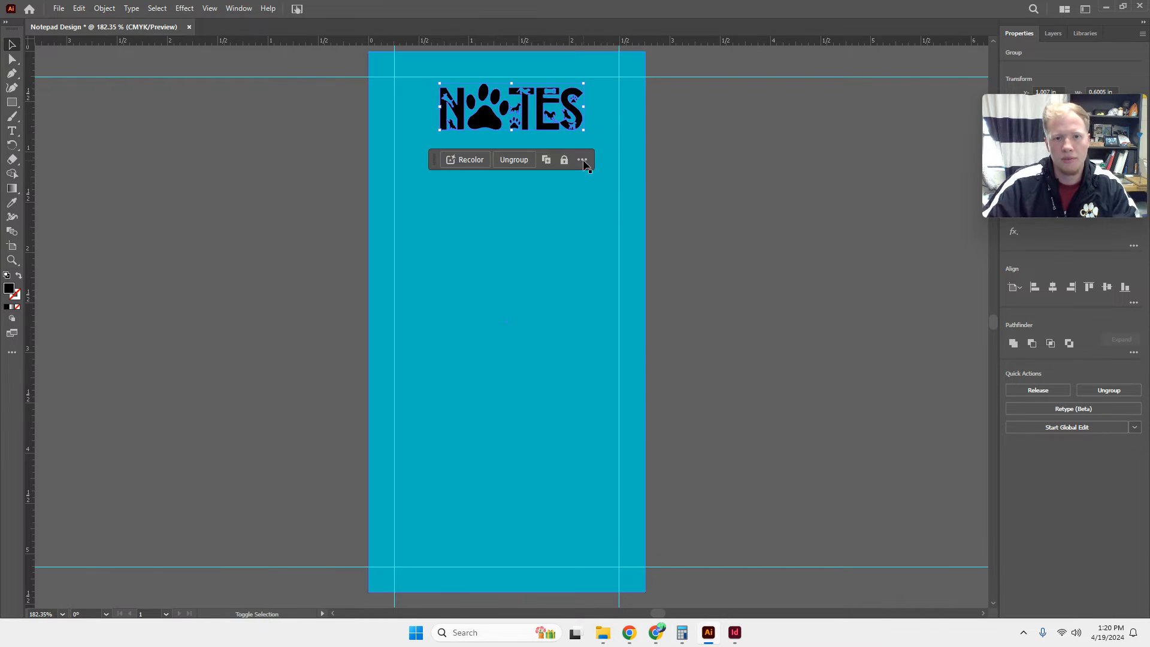
Undo the title edits back to the empty white rectangle inside the teal border and deselect everything.
click(519, 193)
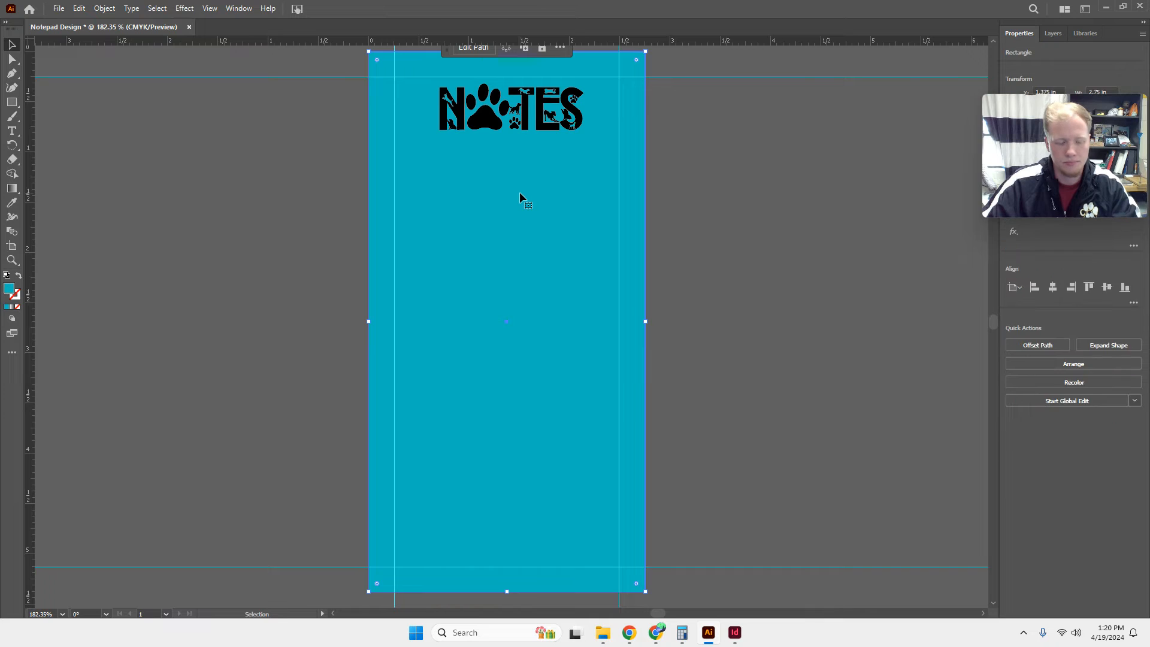
key(ctrl+z)
key(ctrl+z)
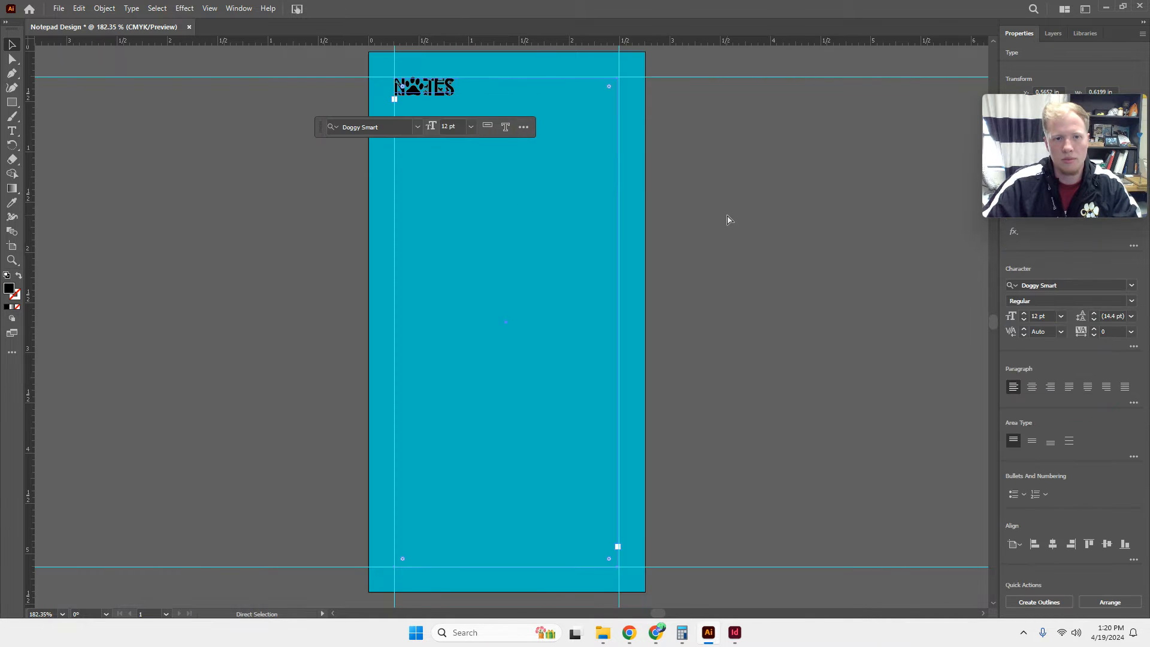
key(ctrl+z)
key(ctrl+z)
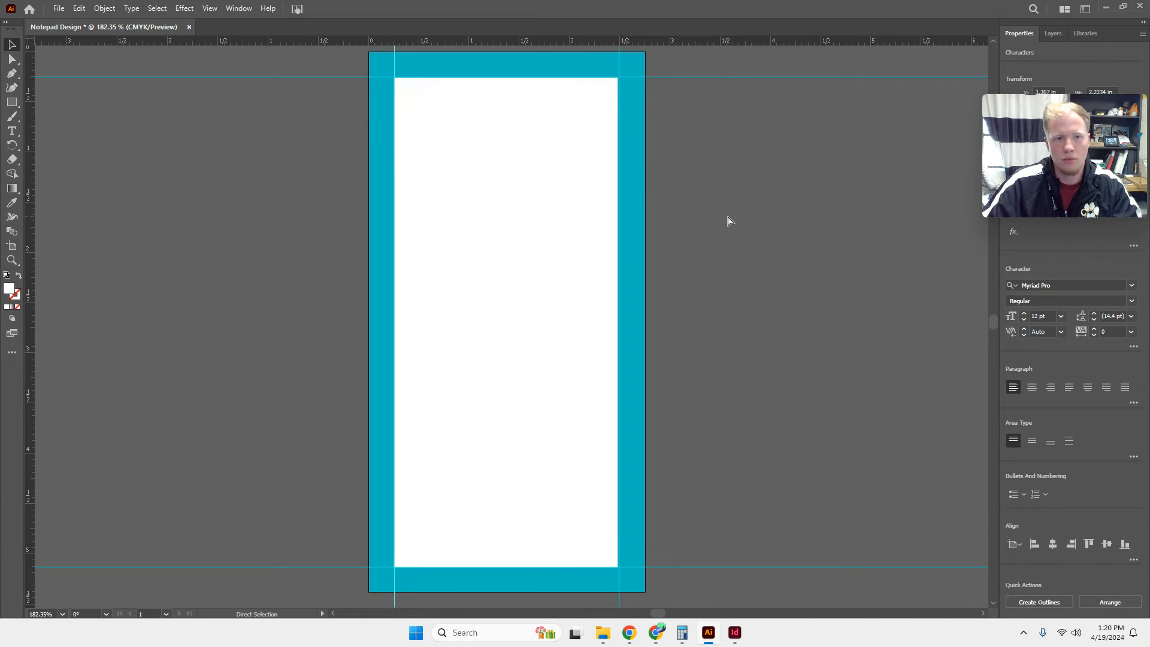
key(ctrl+z)
click(564, 135)
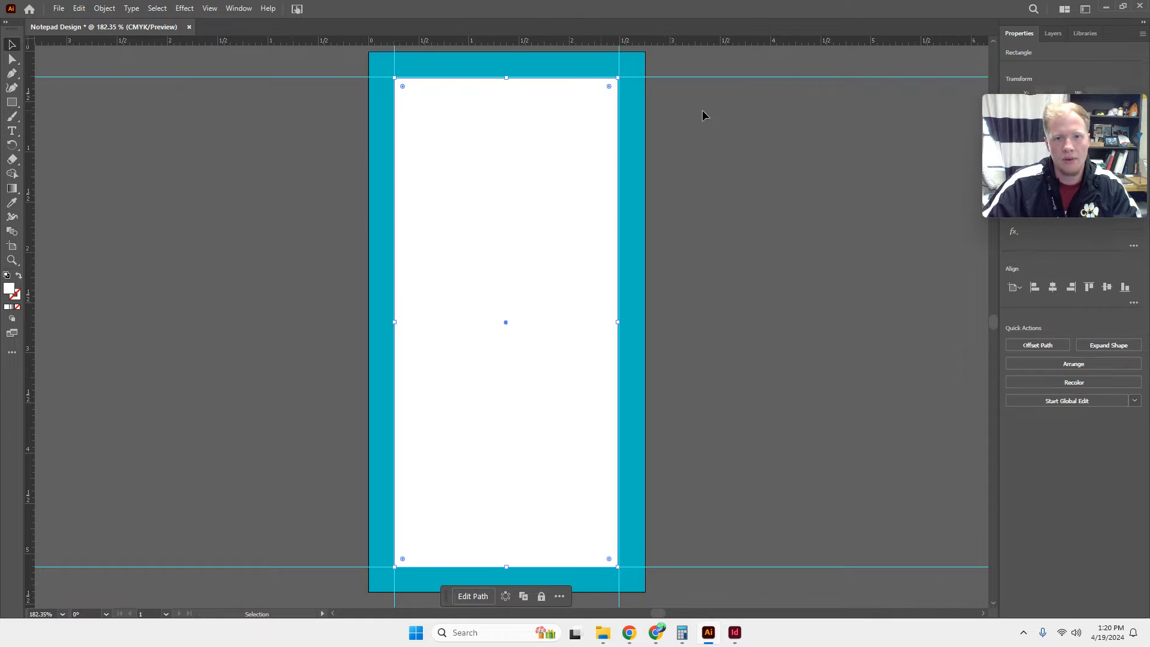
click(821, 128)
Draw a text frame about 1.89 in wide near the top of the white rectangle and enter NOTES.
click(18, 137)
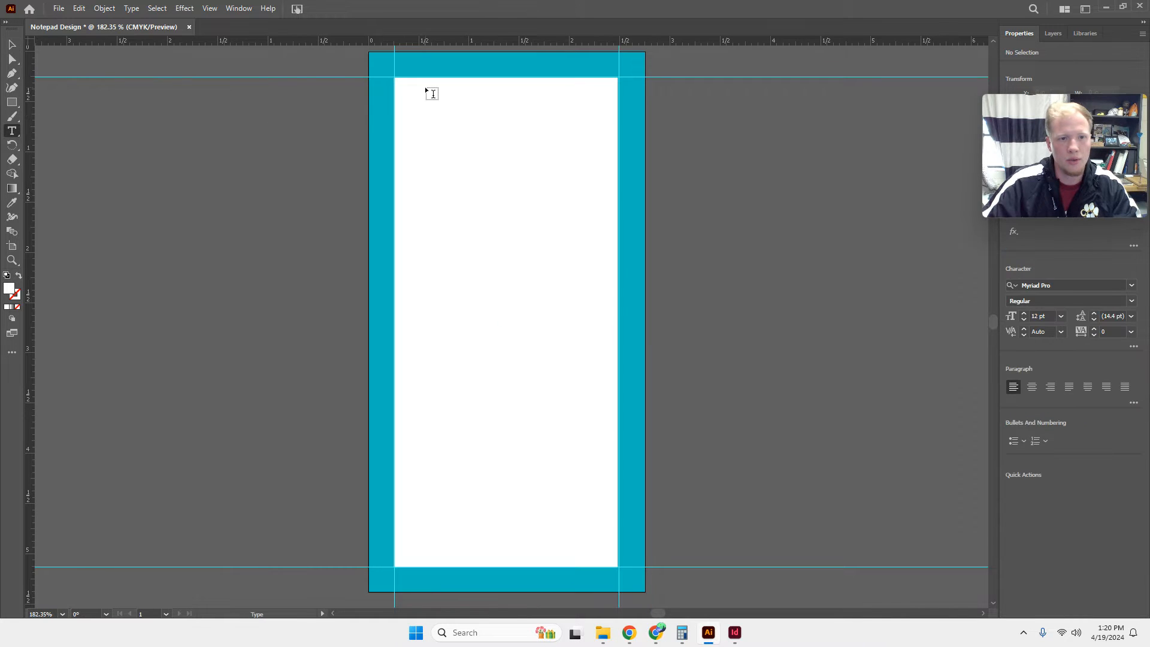
drag(404, 86, 595, 141)
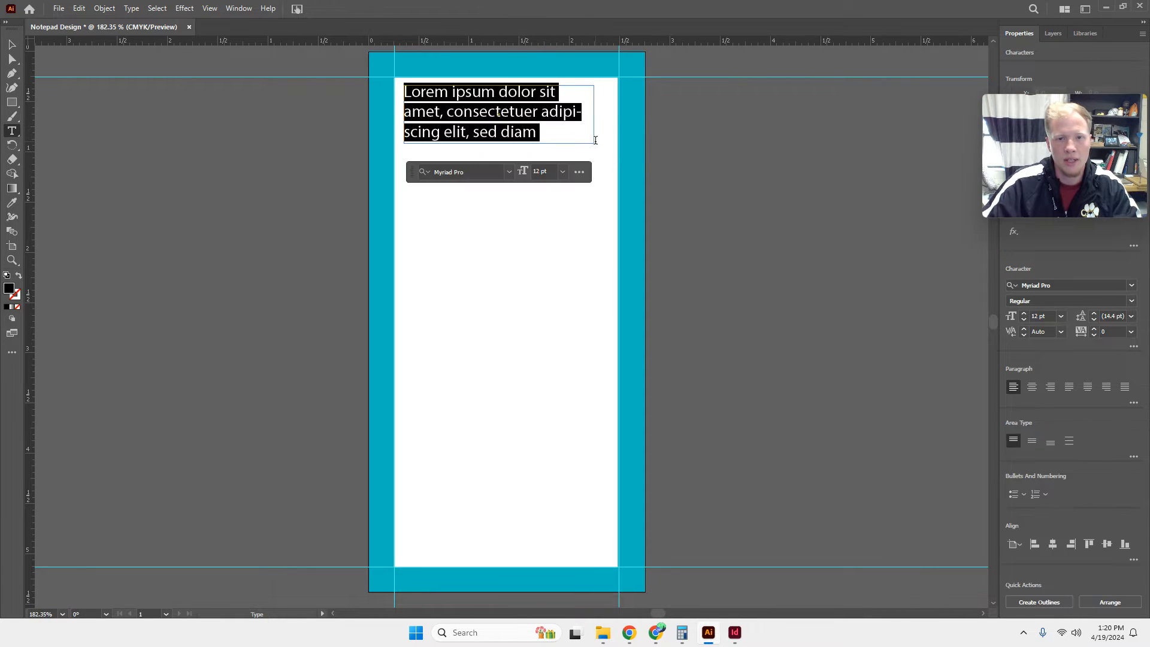
text(NOTES)
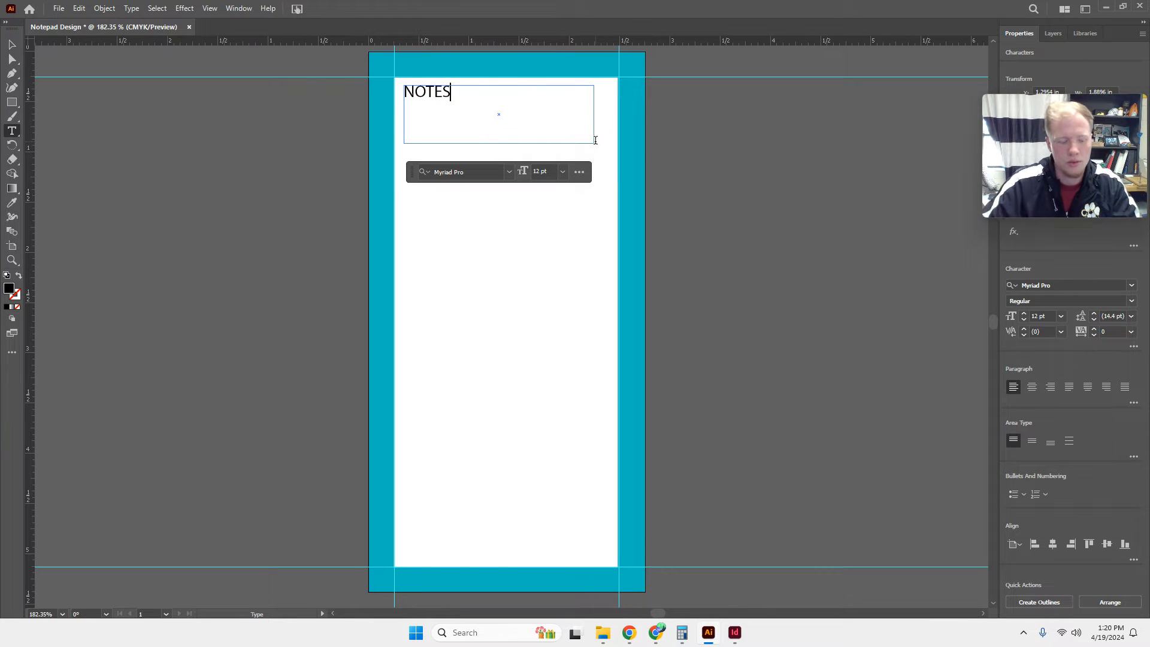
Set the NOTES title in the Doggy Smart font and convert it to outlines.
key(ctrl+a)
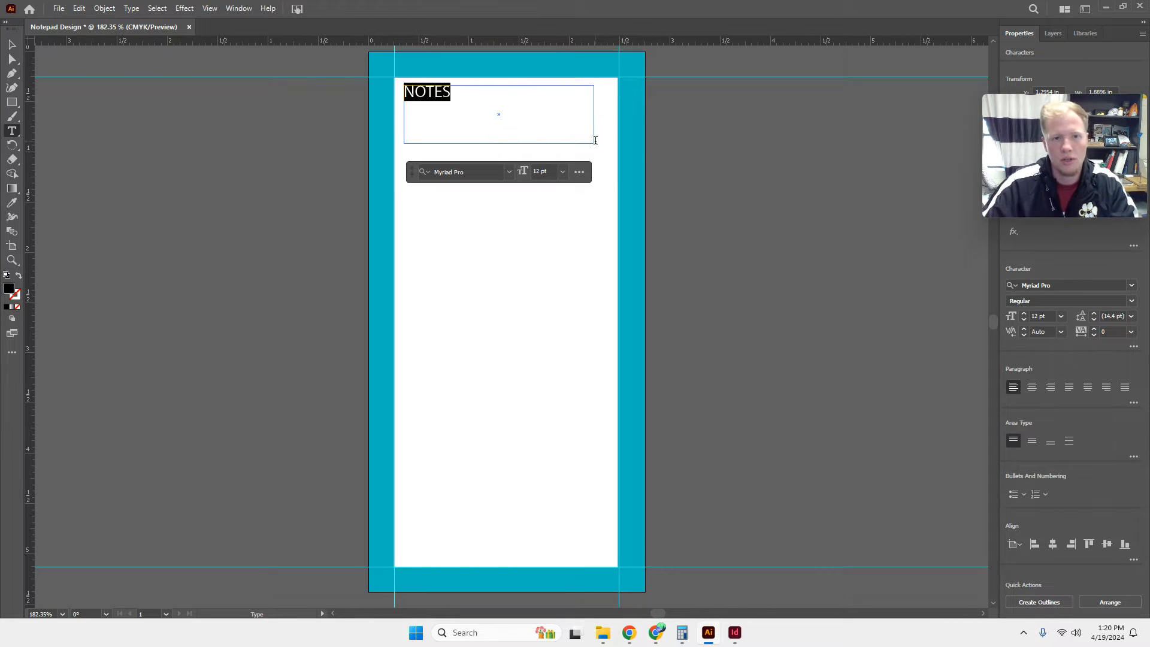
click(1072, 286)
click(1132, 286)
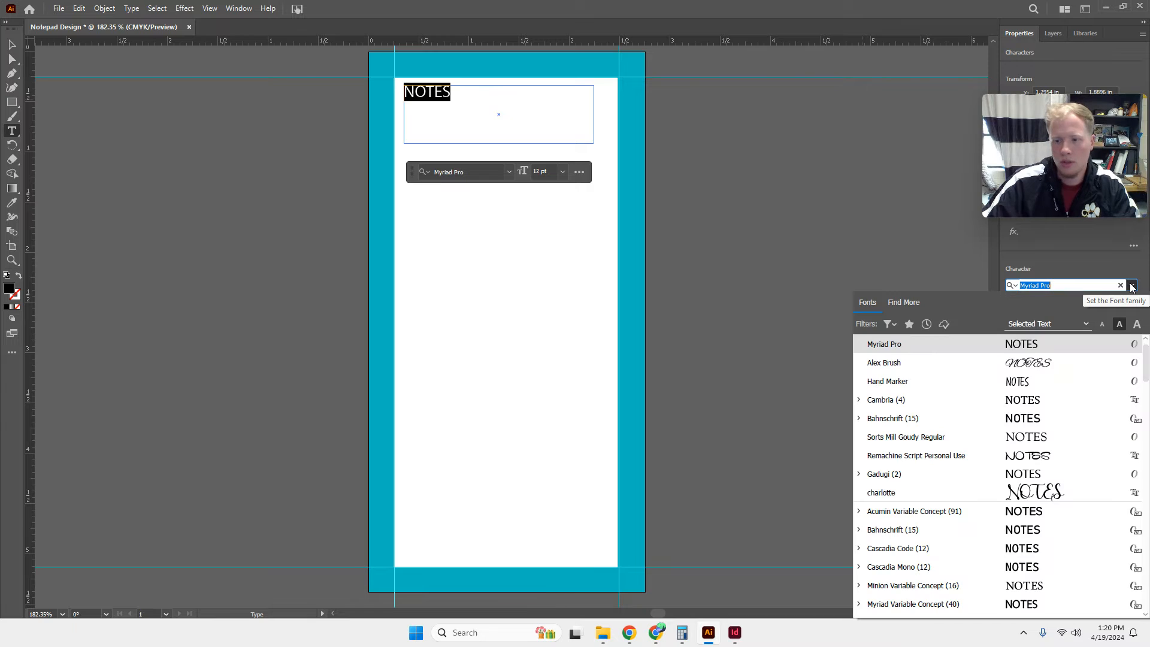
text(dogg)
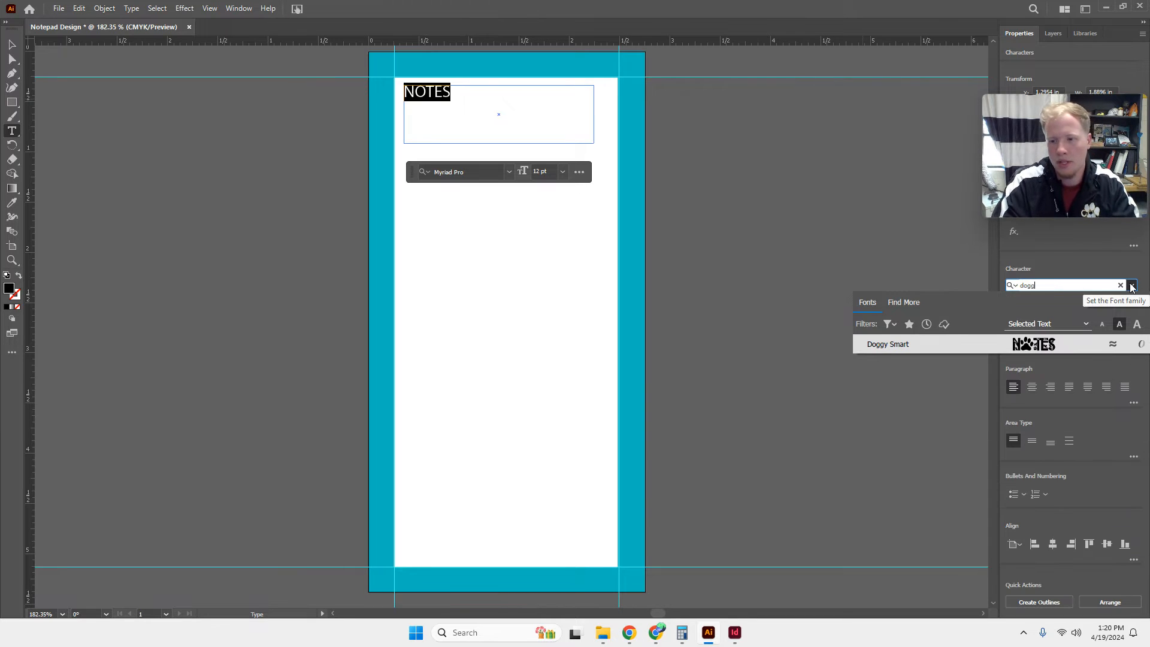
click(900, 346)
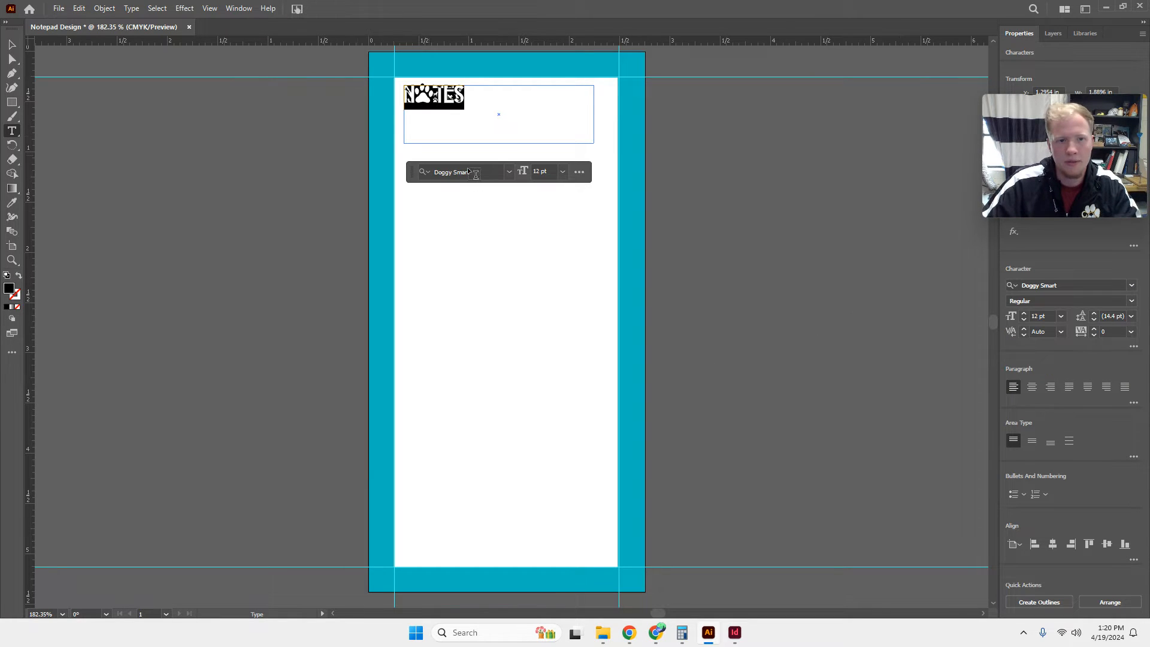
click(1054, 603)
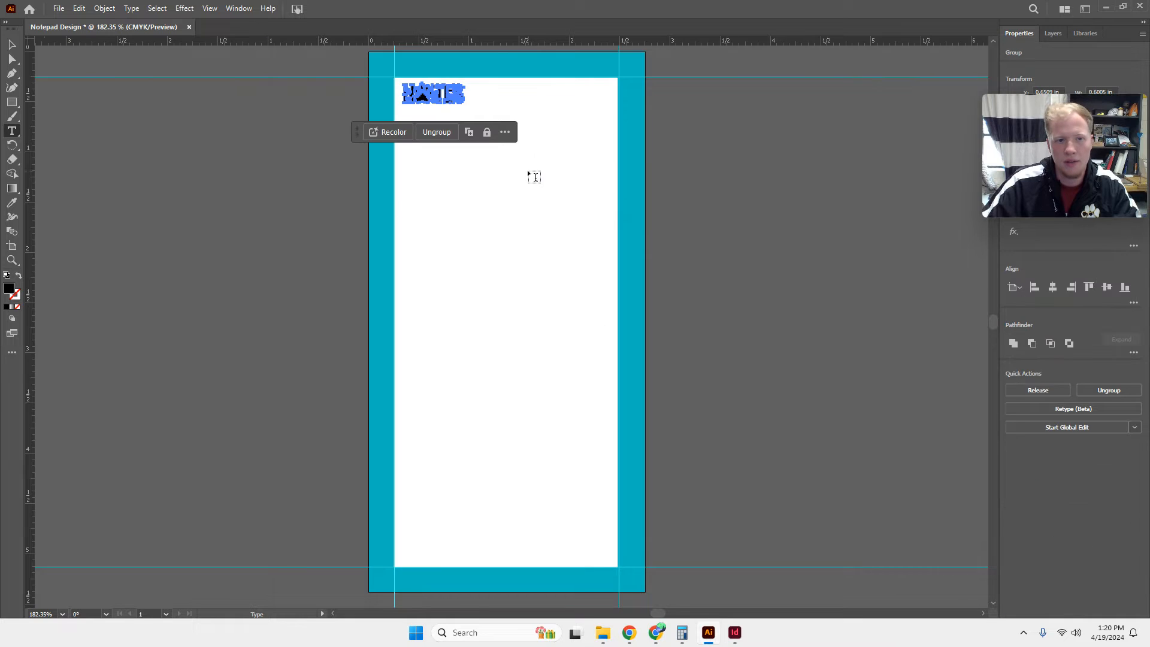
key(v)
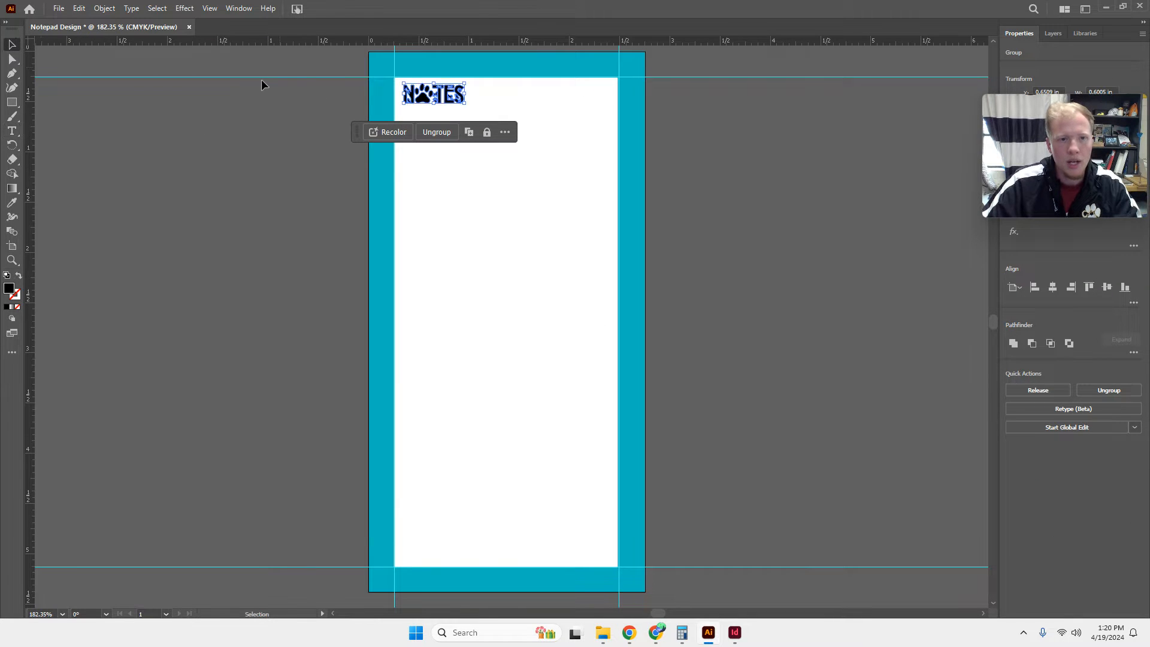
Enlarge the outlined NOTES title to about 1.51 in wide, centre it near the top of the white rectangle and deselect it.
click(261, 85)
click(462, 98)
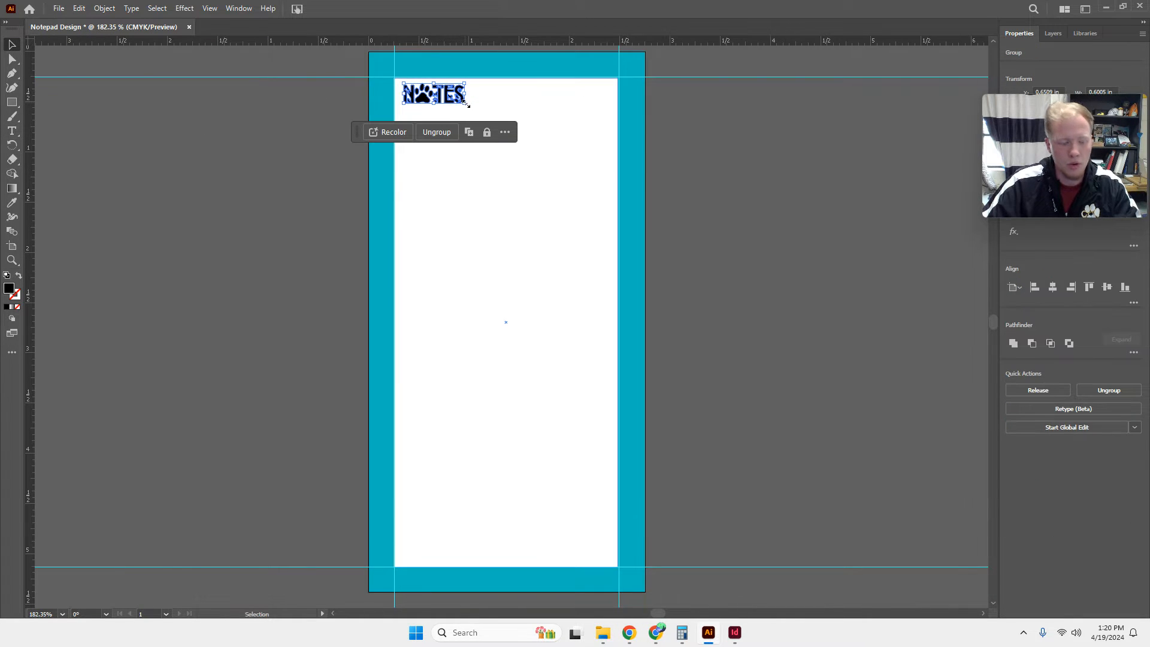
drag(468, 104, 487, 127)
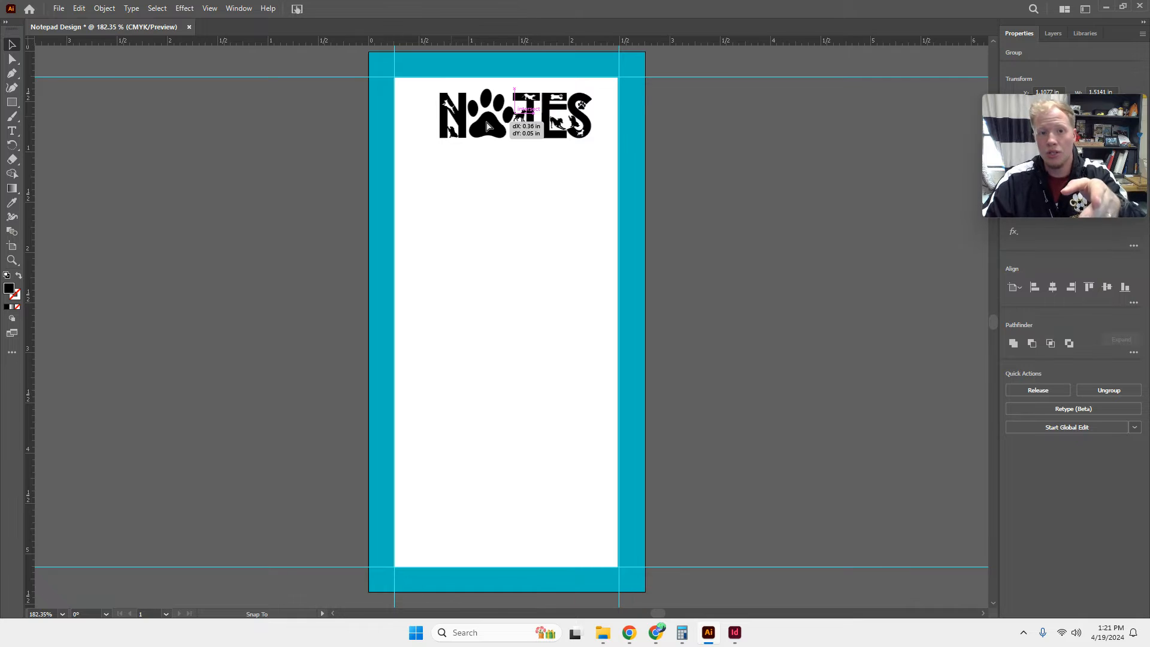
drag(487, 127, 487, 126)
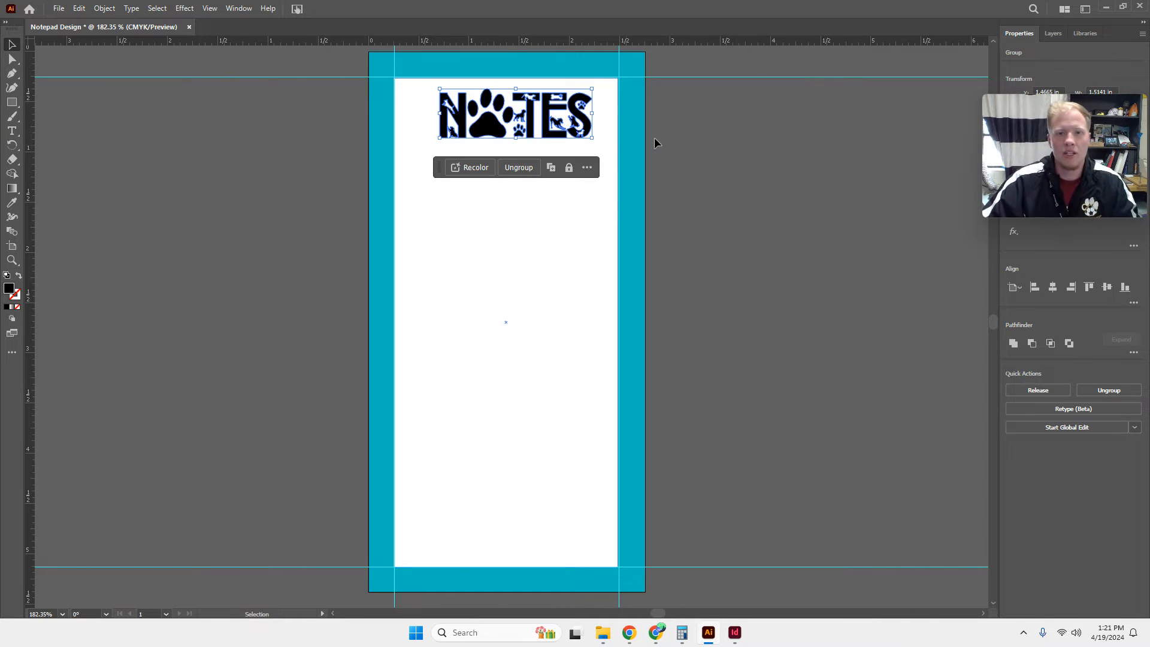
click(757, 130)
drag(503, 127, 495, 129)
click(792, 218)
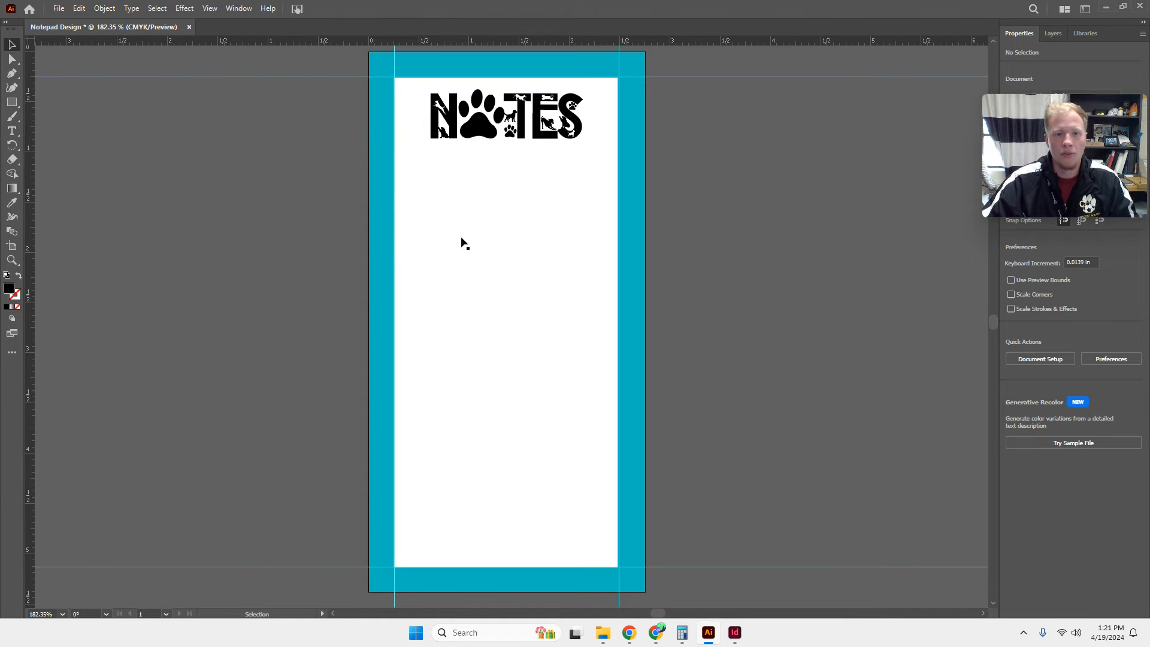
Group the NOTES title with the white rectangle and the teal border, leaving nothing selected.
drag(296, 78, 704, 247)
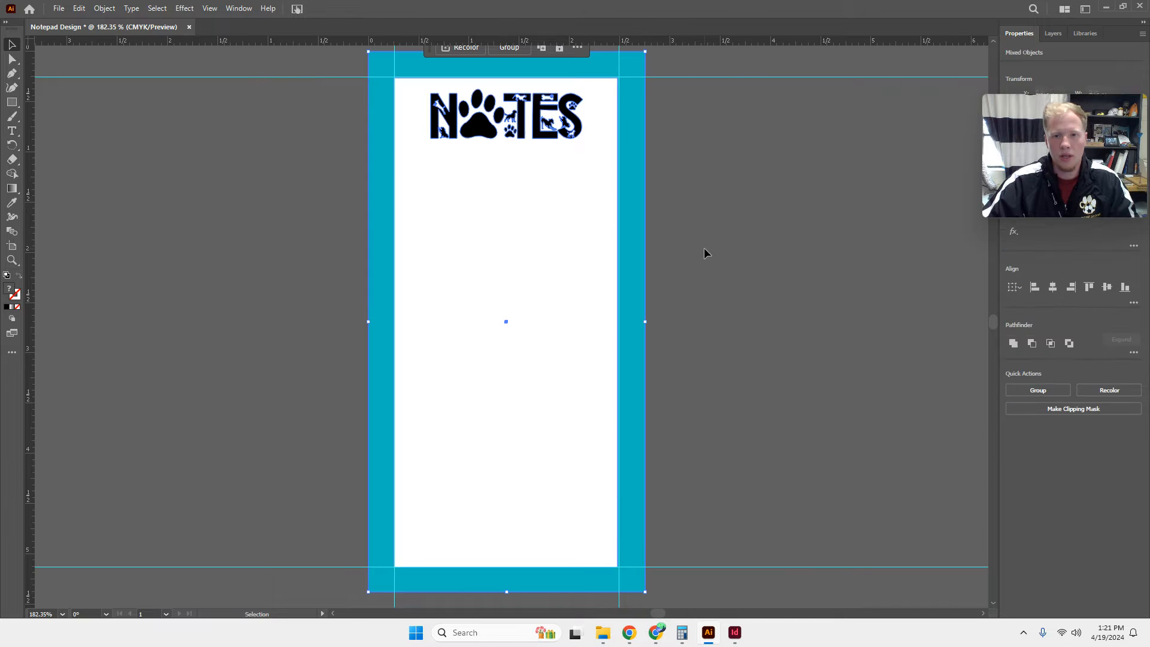
click(1040, 393)
click(770, 288)
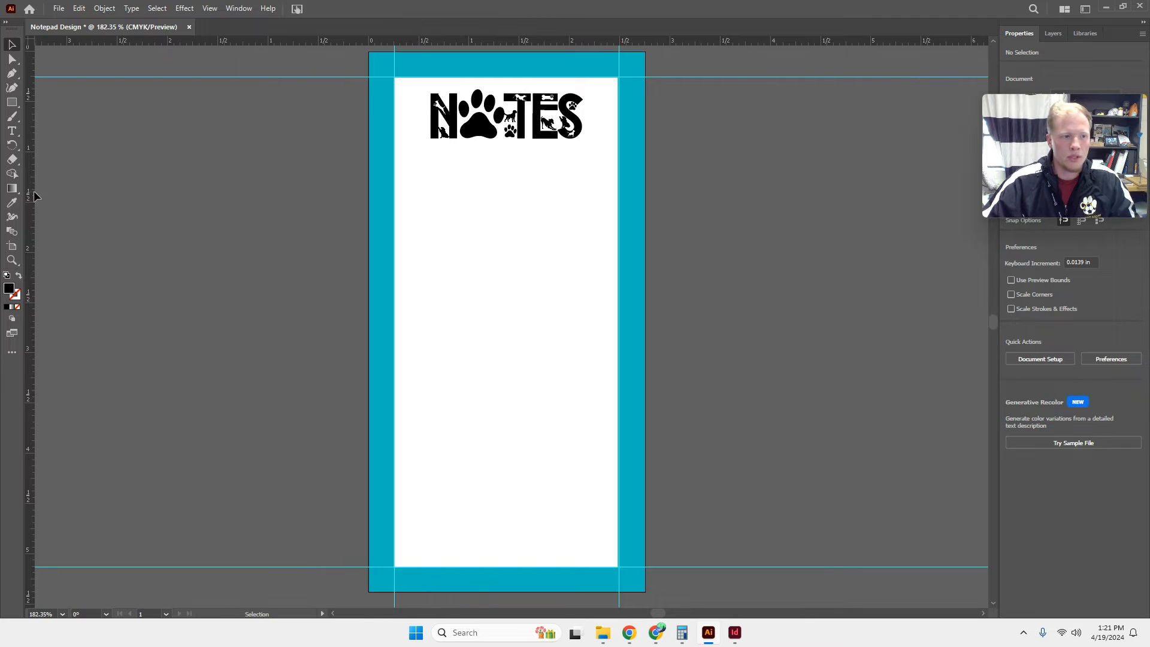
Add vertical guides about 0.25 in inside both sides of the white rectangle and six horizontal guides about 0.25 in apart below the title.
drag(288, 211, 418, 234)
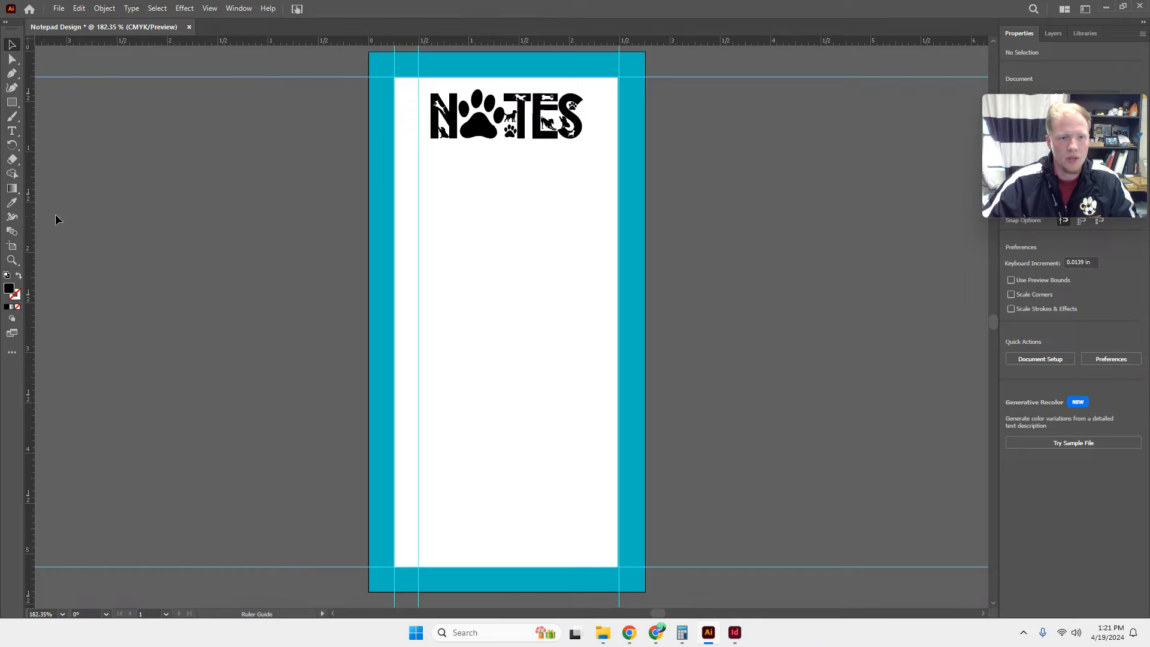
drag(620, 222, 594, 224)
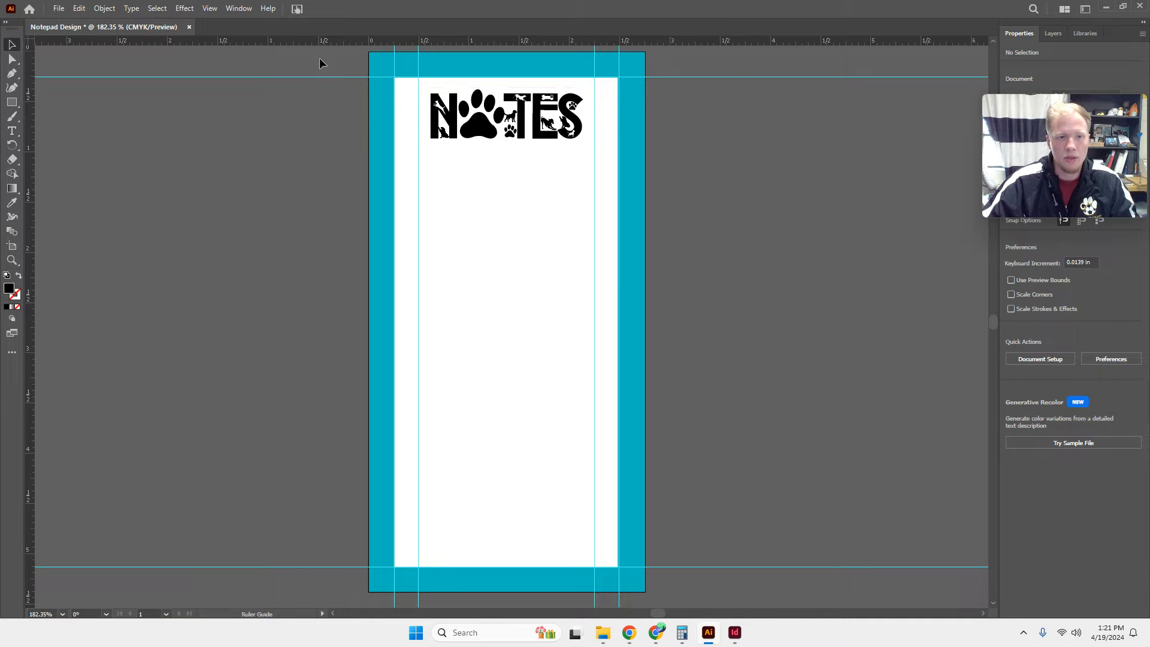
drag(320, 59, 322, 138)
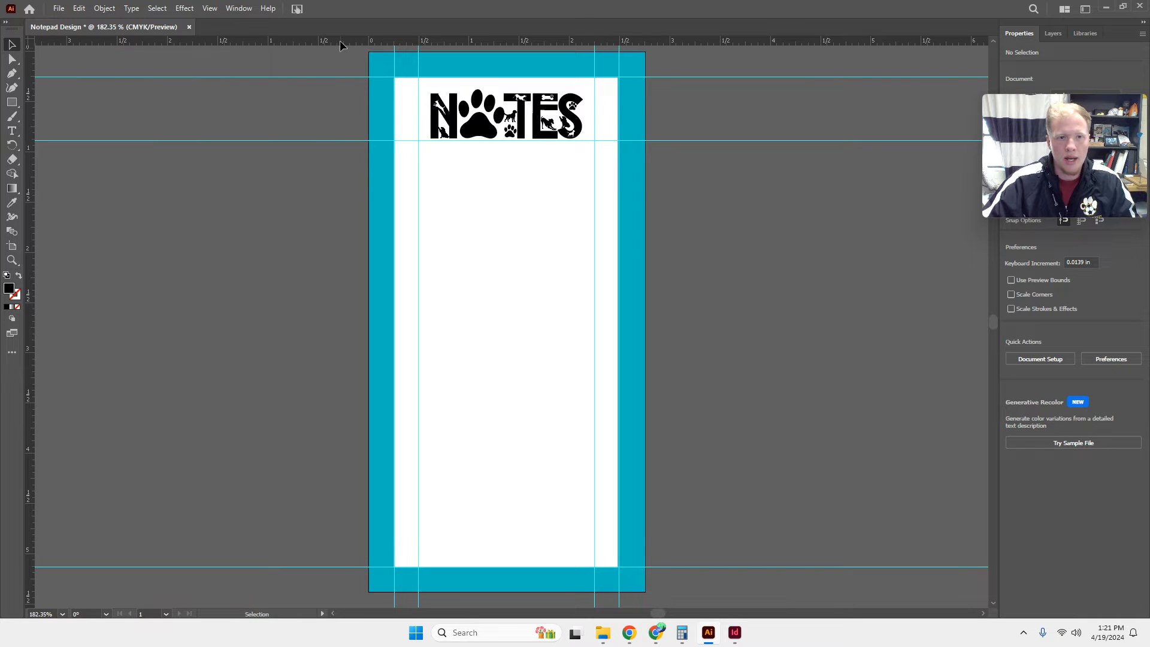
drag(340, 41, 329, 164)
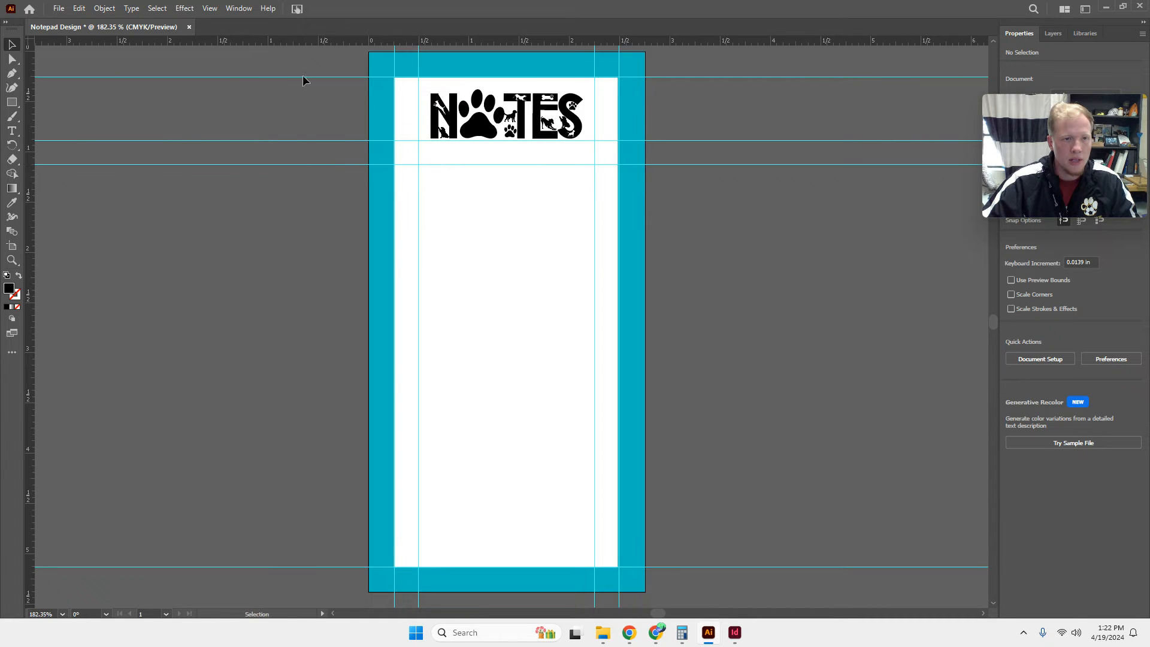
drag(309, 37, 40, 189)
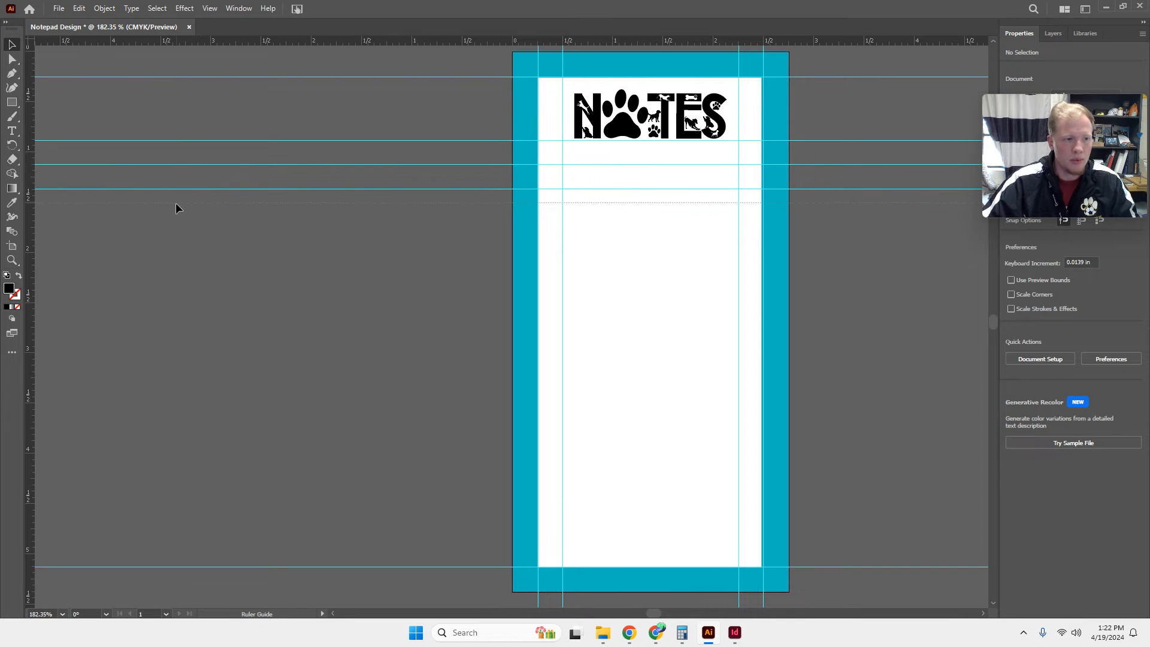
drag(176, 203, 178, 220)
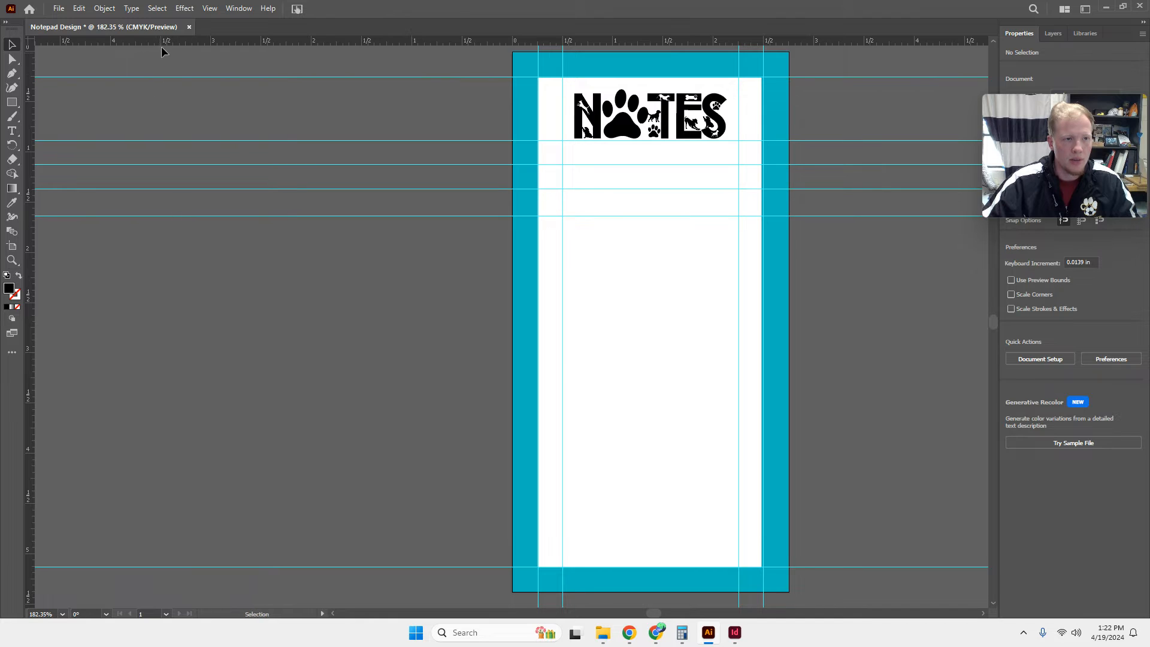
drag(162, 41, 156, 240)
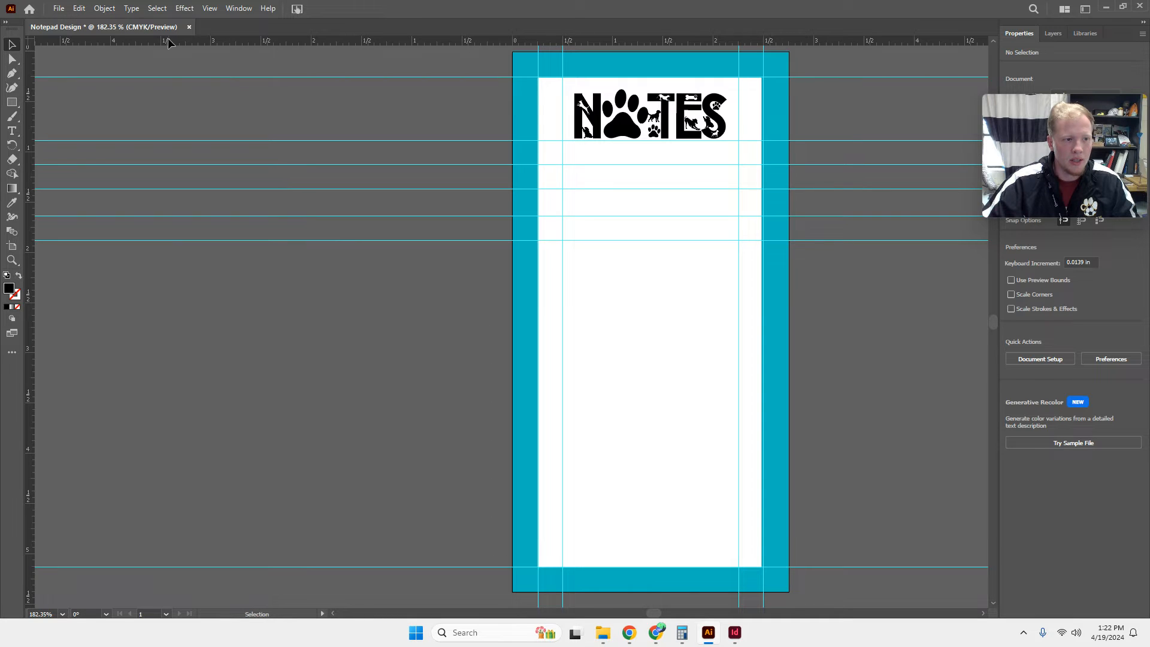
drag(168, 39, 171, 264)
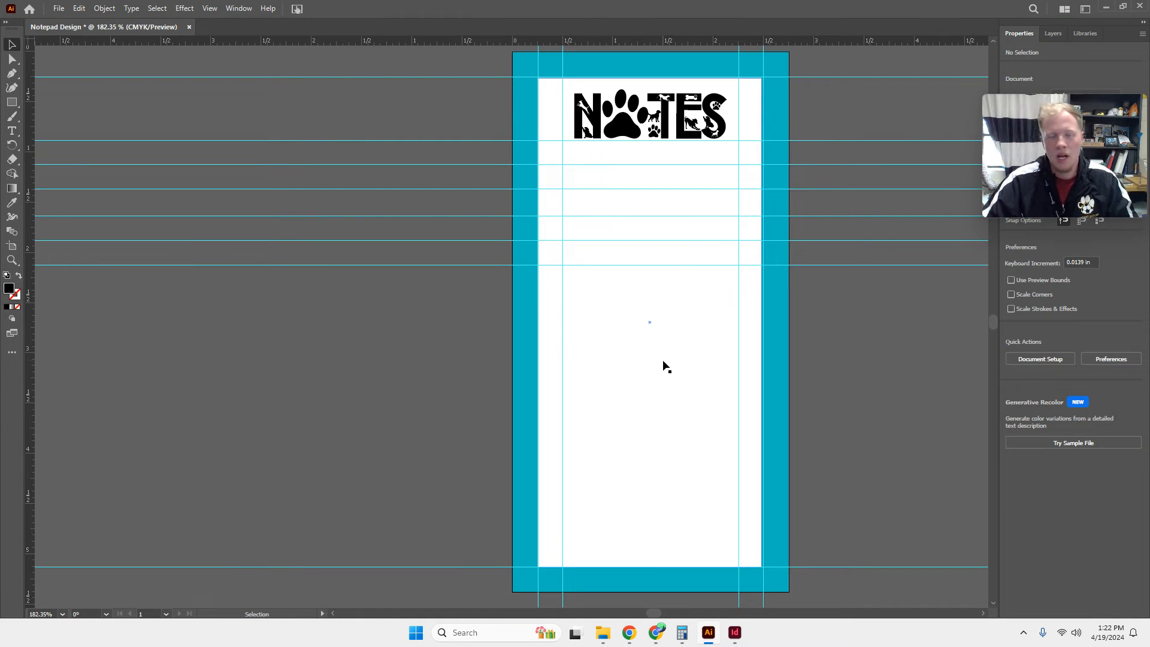
drag(695, 334, 668, 275)
key(ctrl+z)
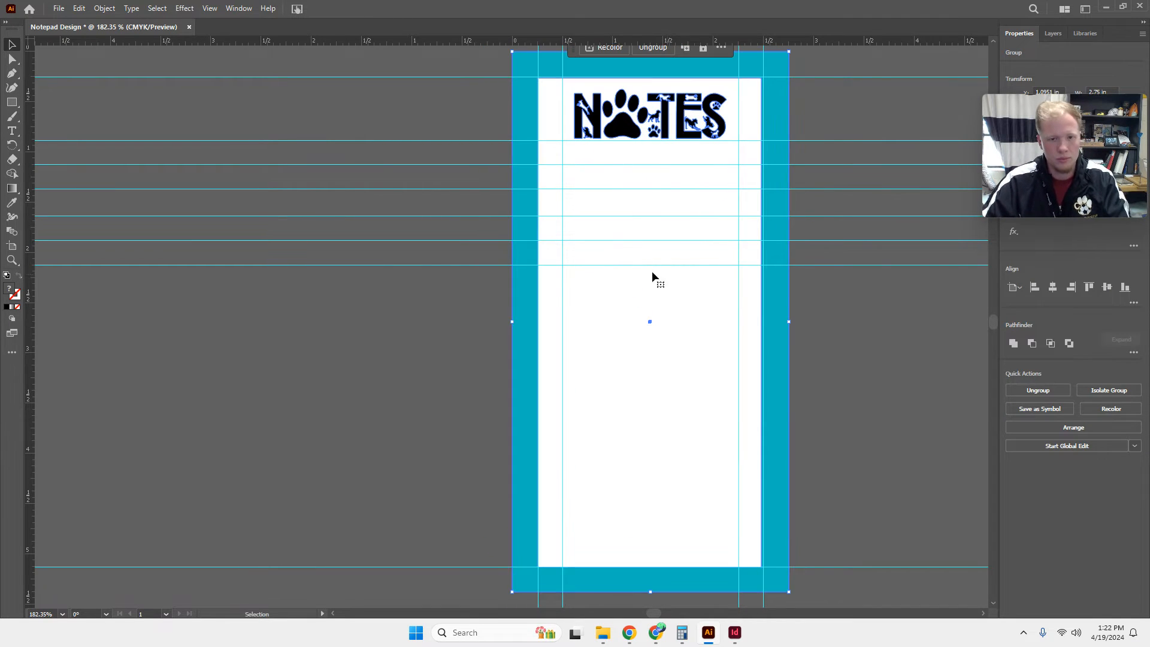
click(349, 167)
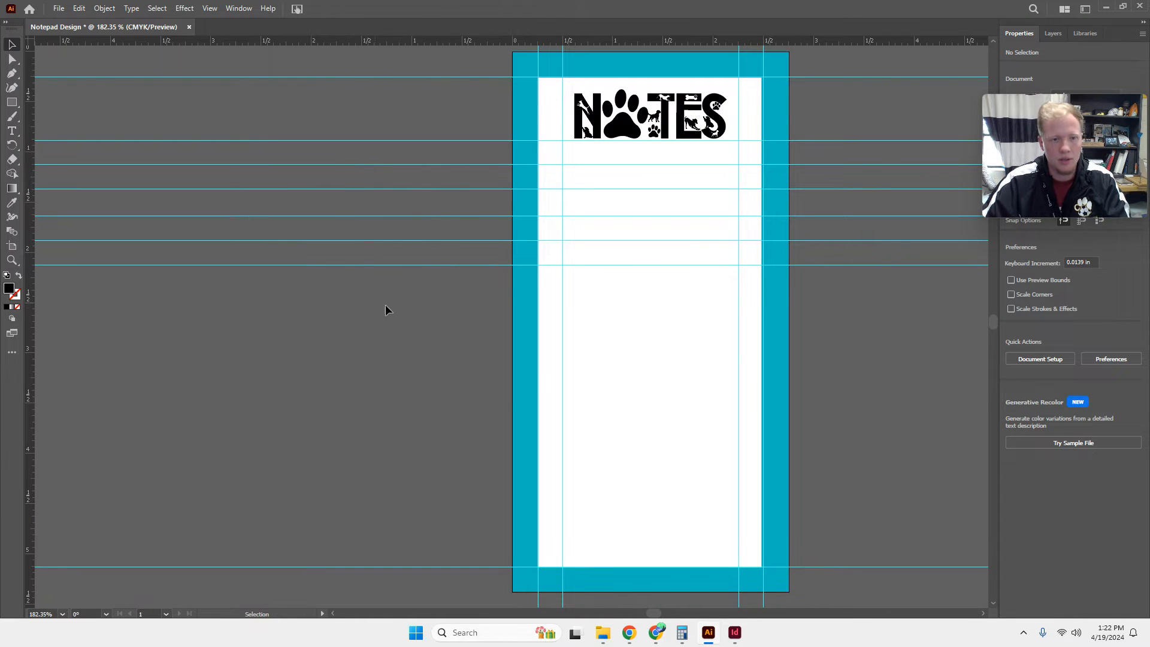
Draw a horizontal line about 1.76 in long between the inner vertical guides on the second guide below NOTES, with a 1 pt stroke.
key(space)
drag(651, 334, 516, 354)
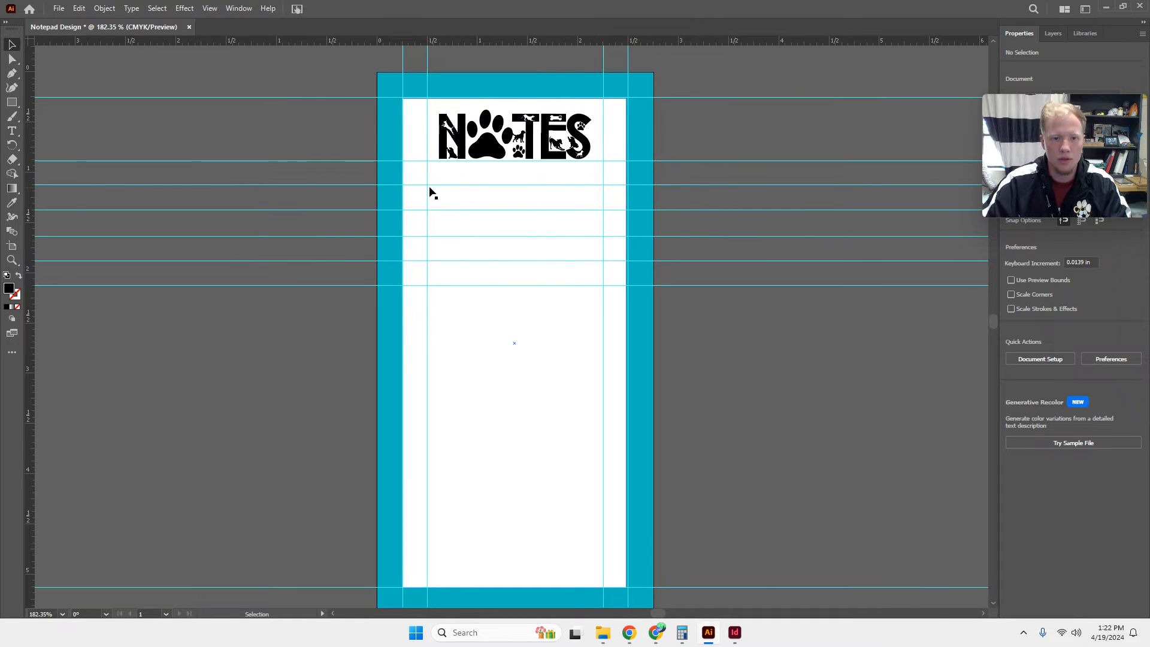
click(12, 101)
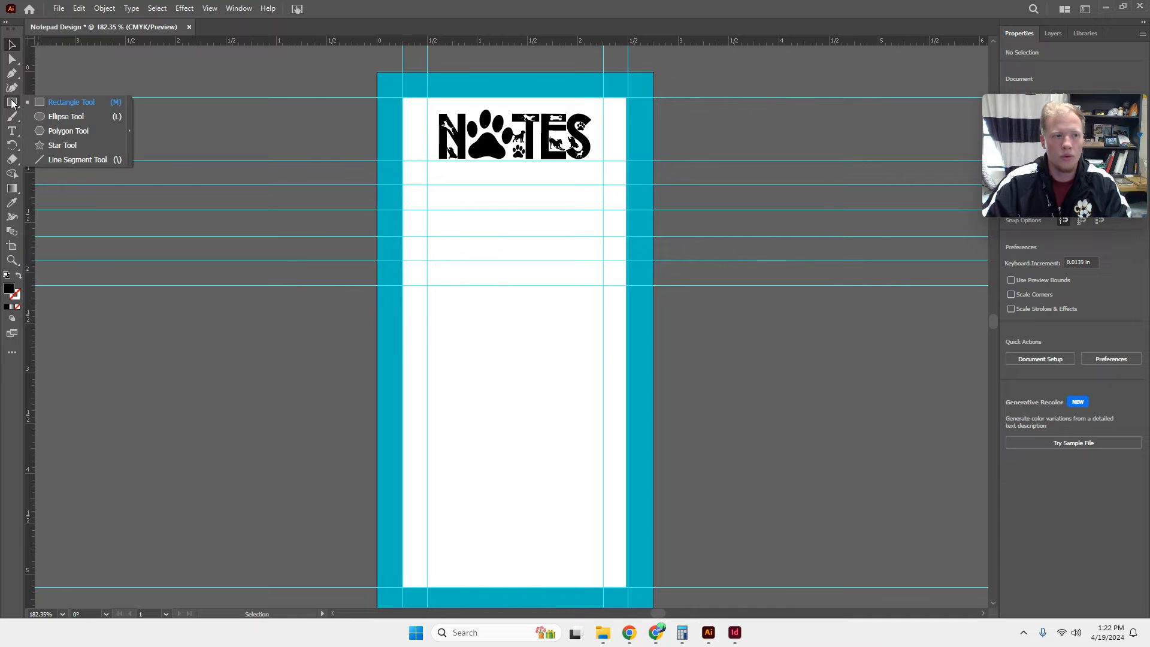
click(51, 102)
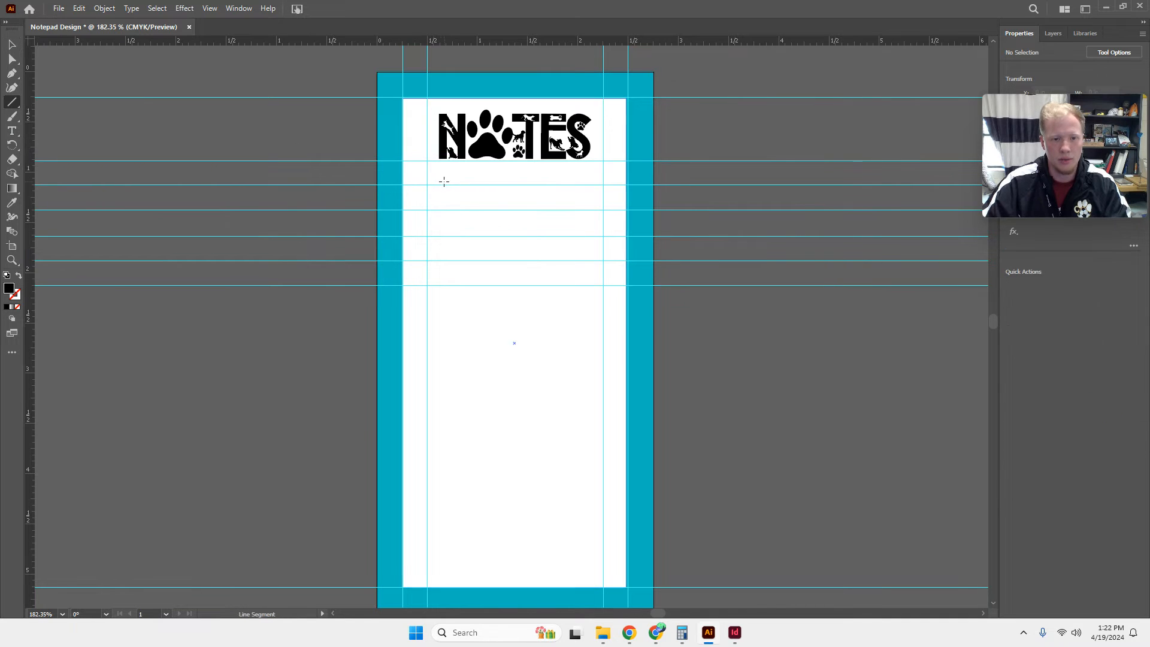
drag(427, 184, 604, 185)
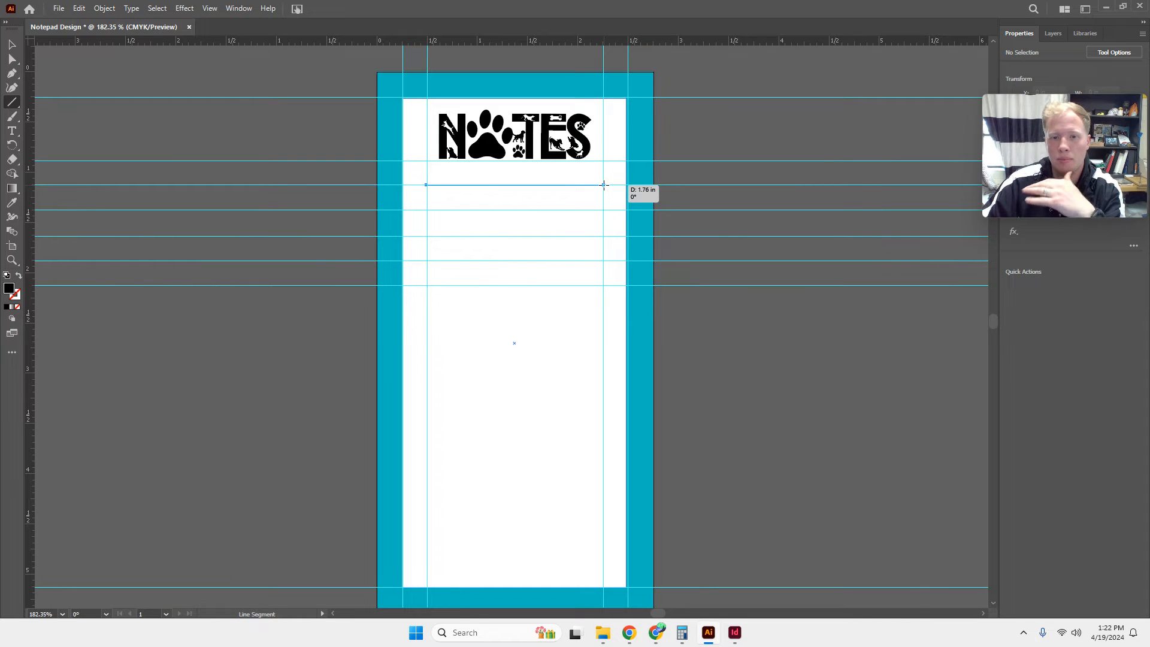
drag(604, 185, 604, 185)
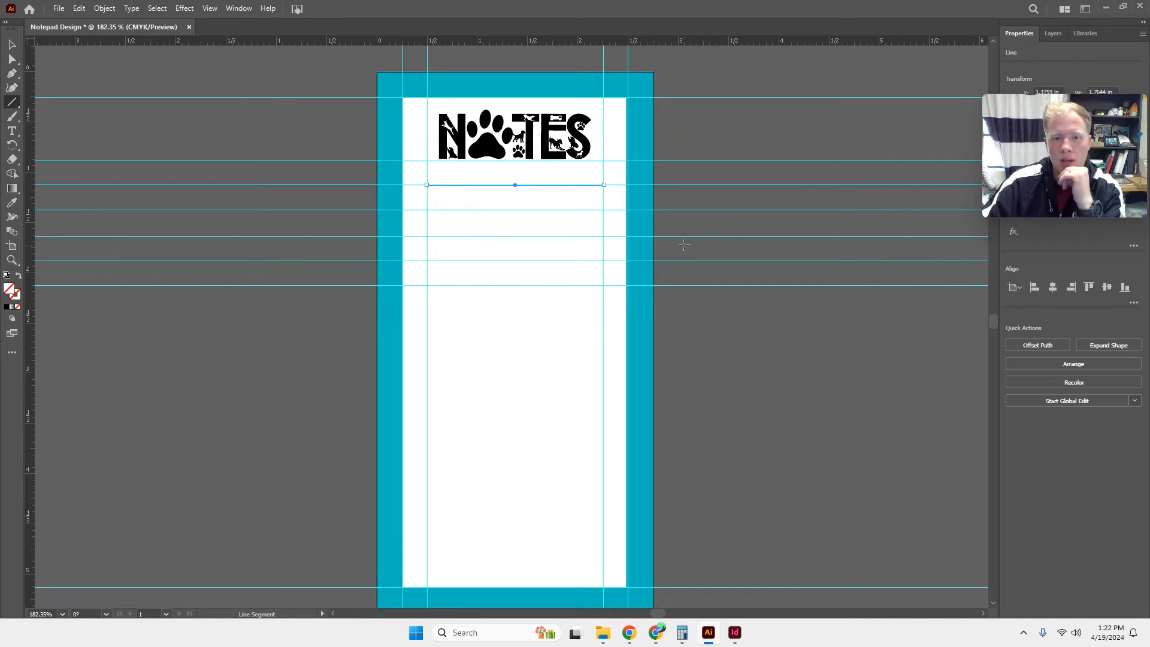
mouse_move(1054, 125)
mouse_down()
mouse_move(923, 446)
mouse_move(896, 412)
mouse_up()
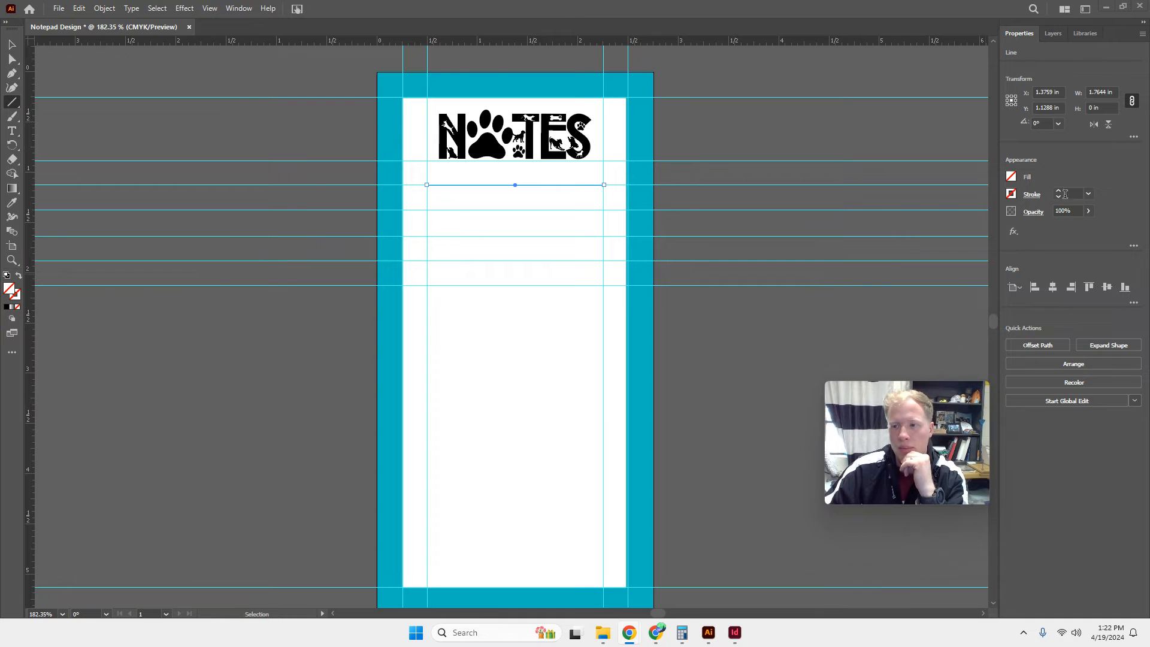
click(1058, 190)
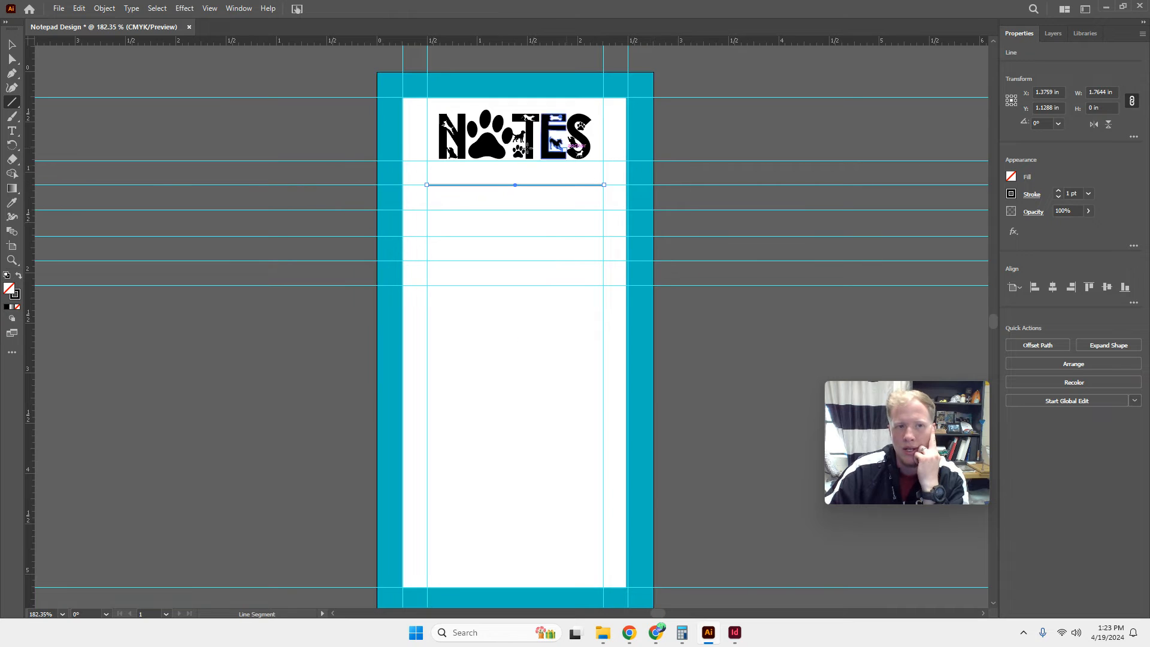
Give the line the Arrow 25 square at its start and a solid arrowhead at its end through the stroke settings.
click(238, 8)
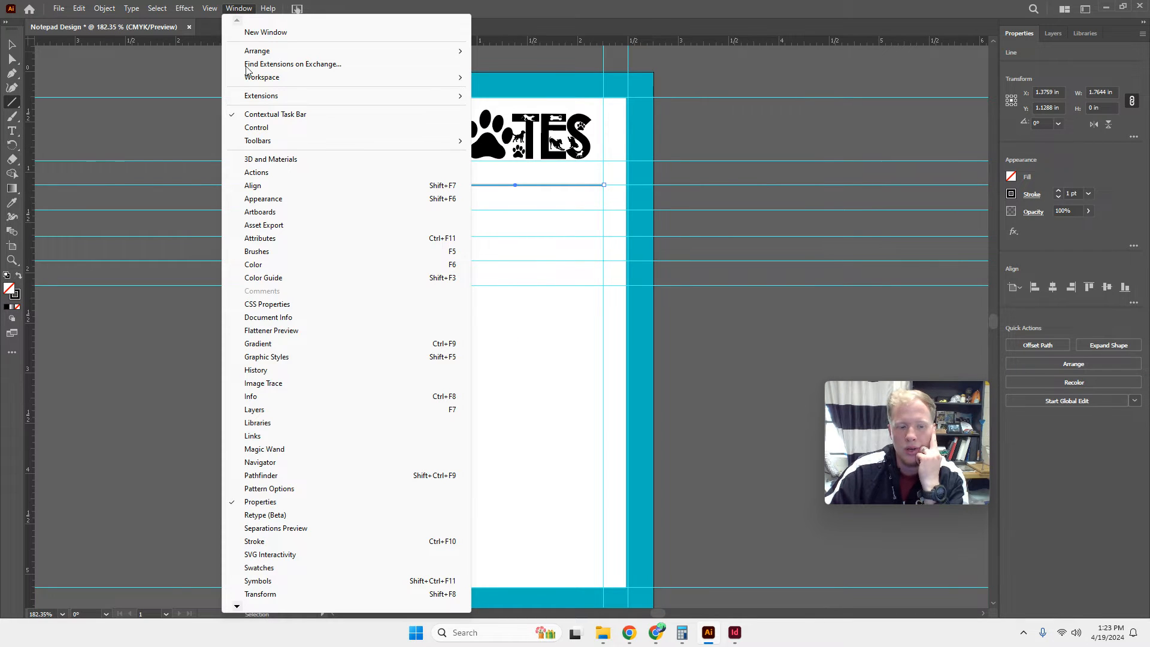
click(308, 541)
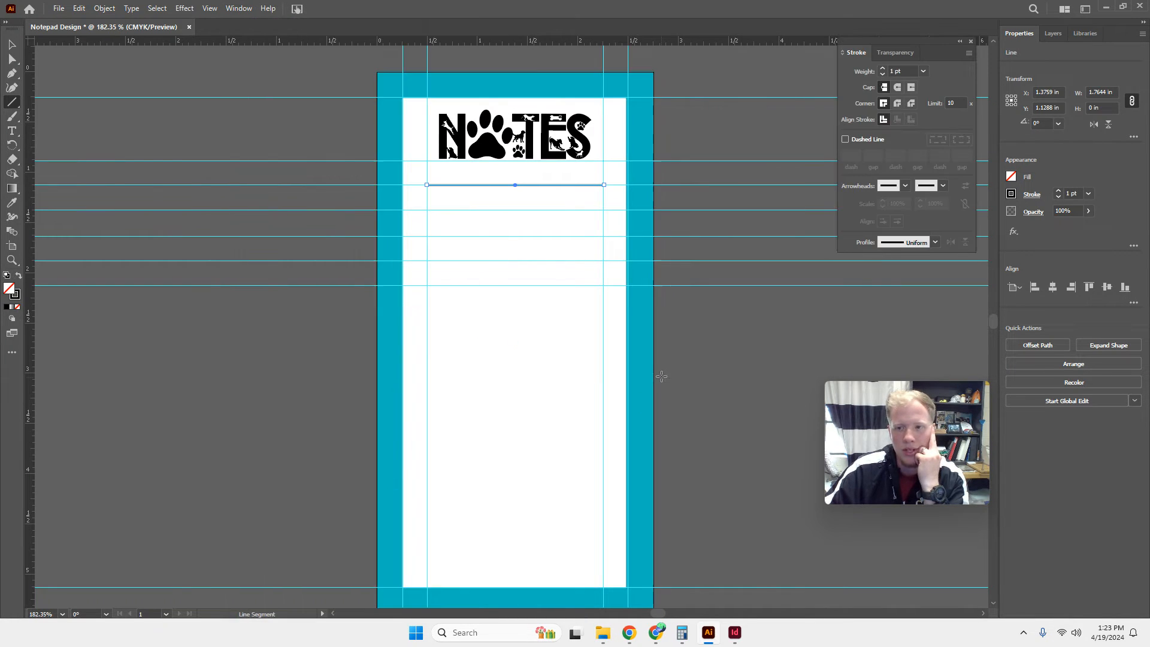
click(906, 186)
scroll(843, 292, down, 5)
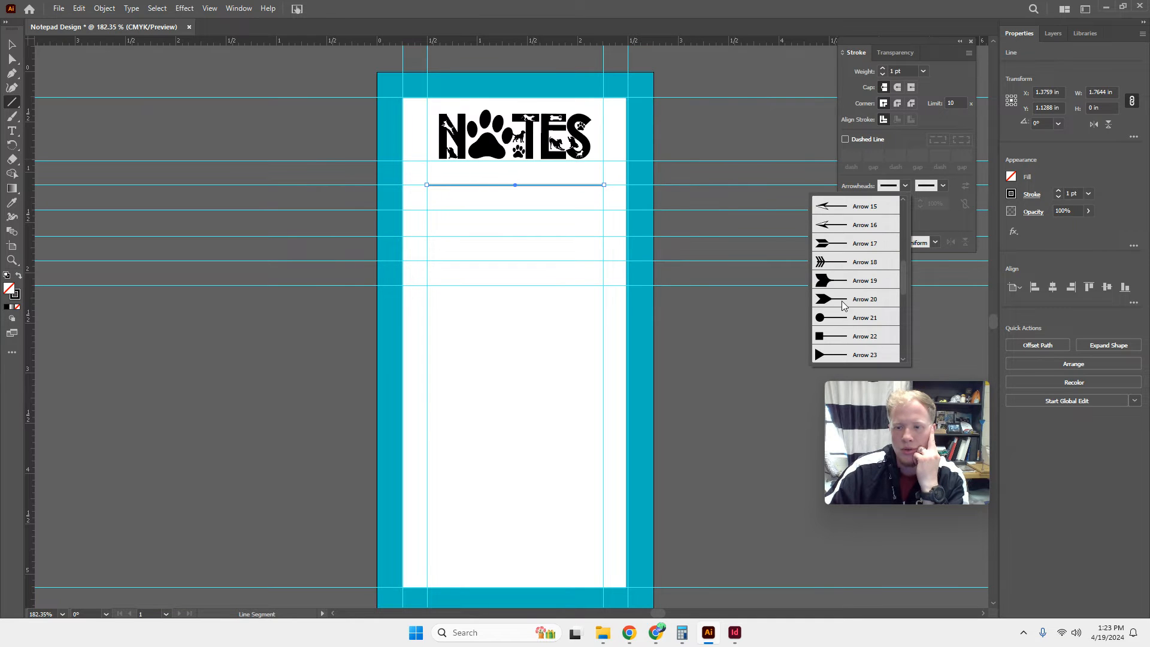
click(845, 321)
click(906, 186)
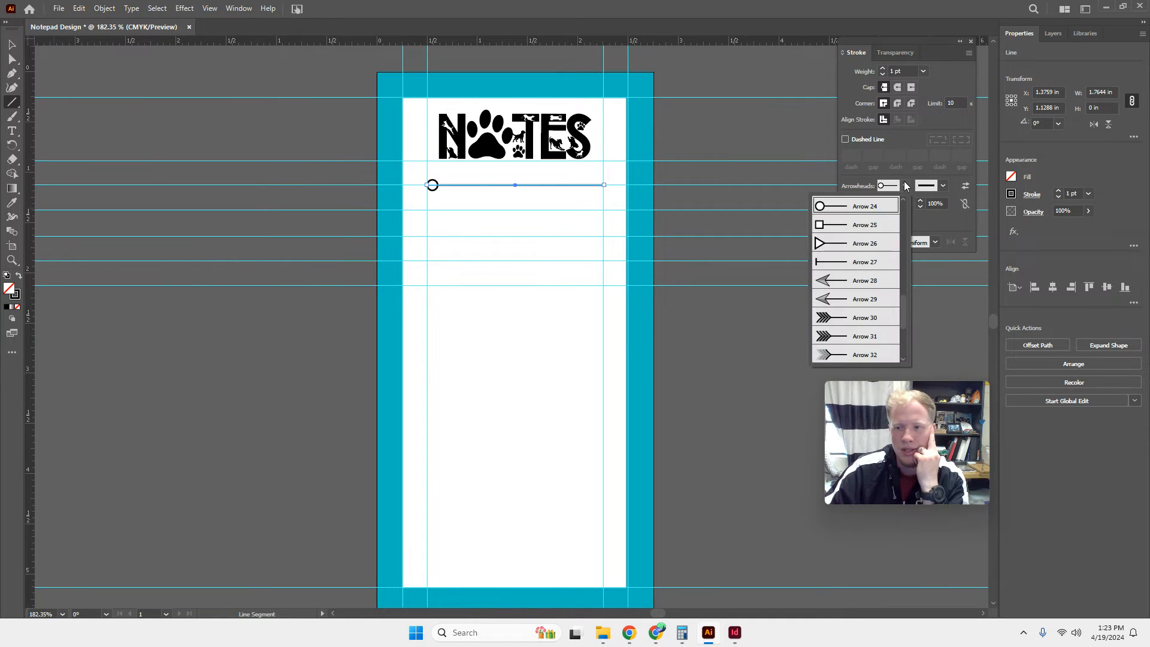
scroll(871, 300, down, 2)
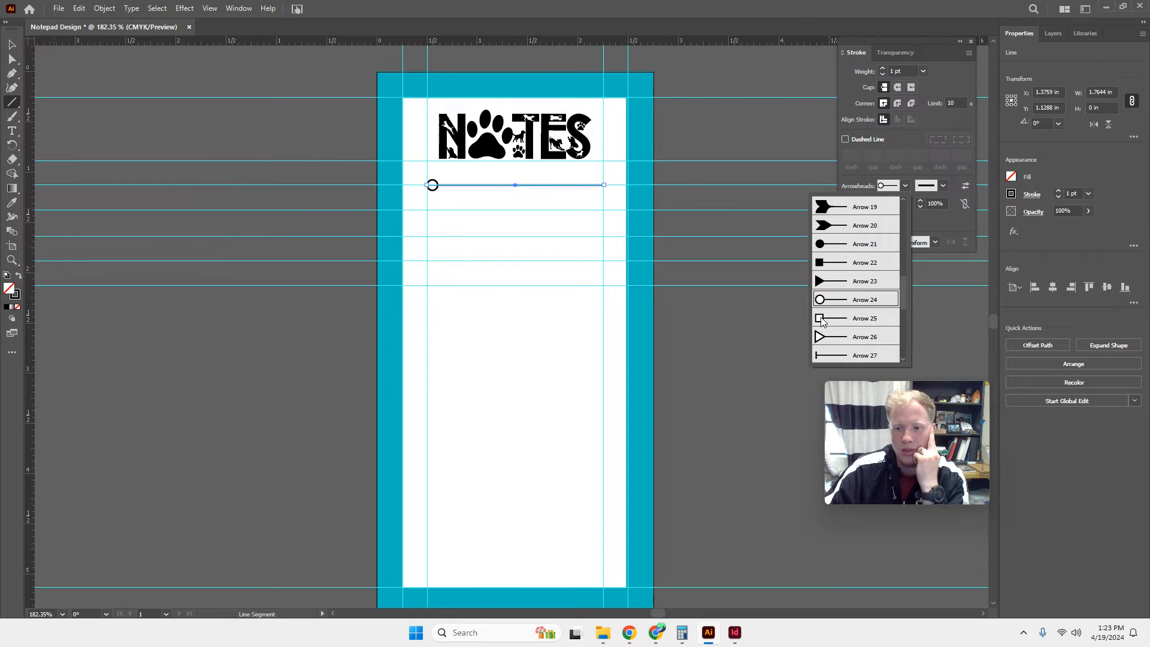
click(822, 319)
click(942, 186)
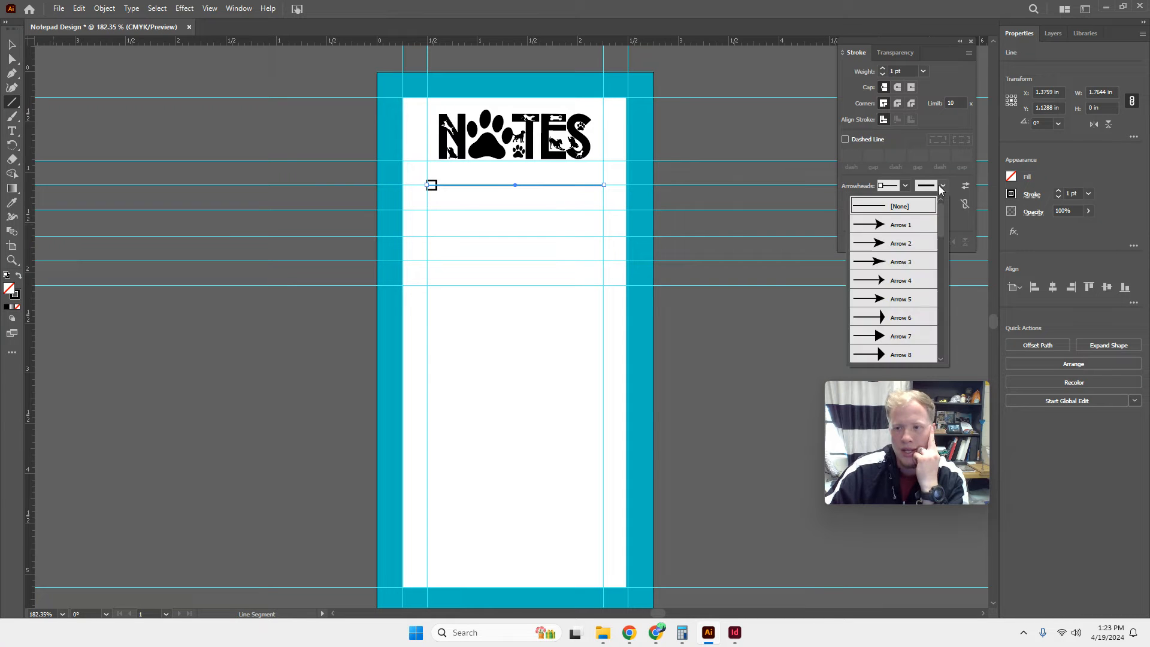
click(922, 277)
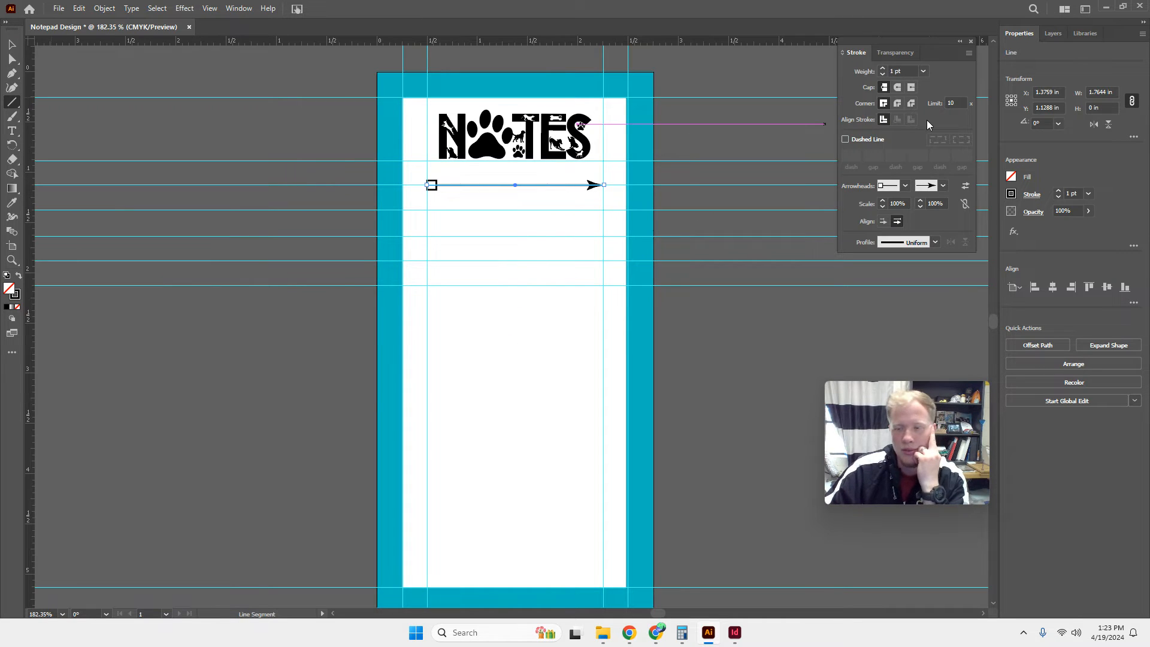
Try the dashed style on the line's stroke, then switch it back to solid.
click(905, 187)
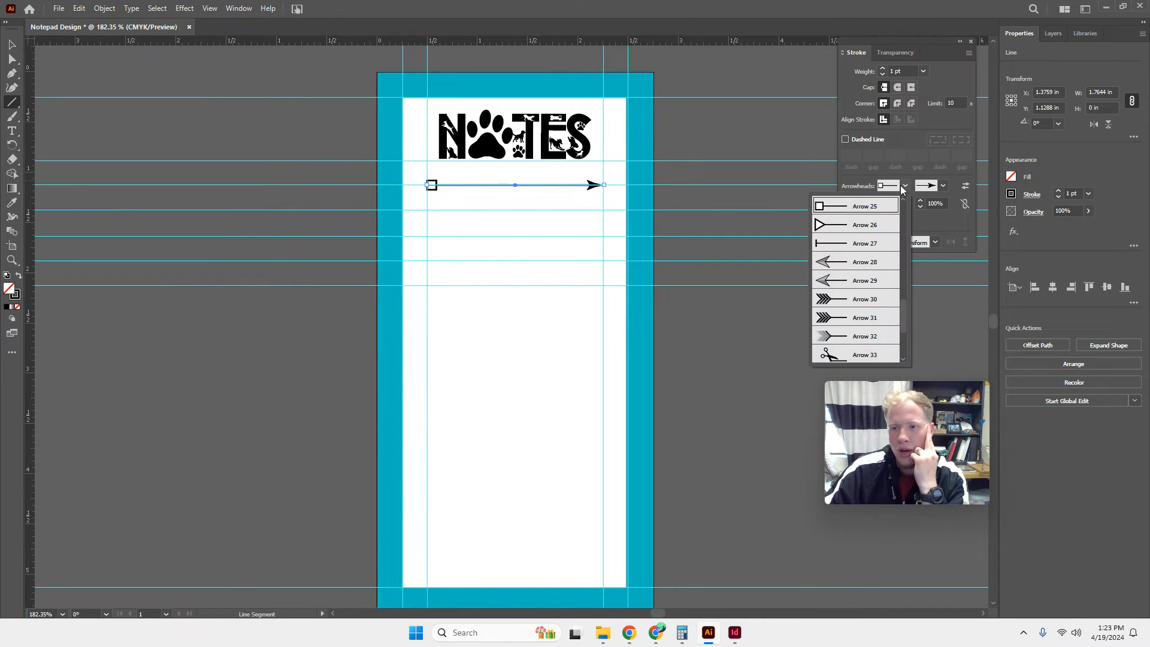
click(847, 144)
click(846, 141)
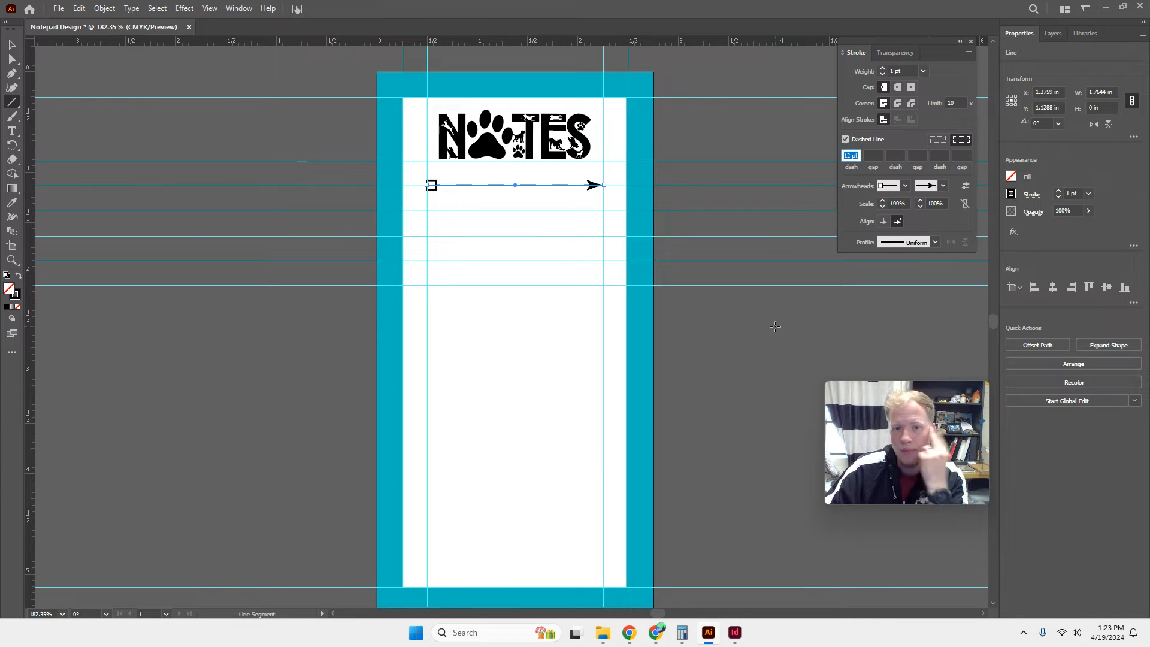
click(846, 139)
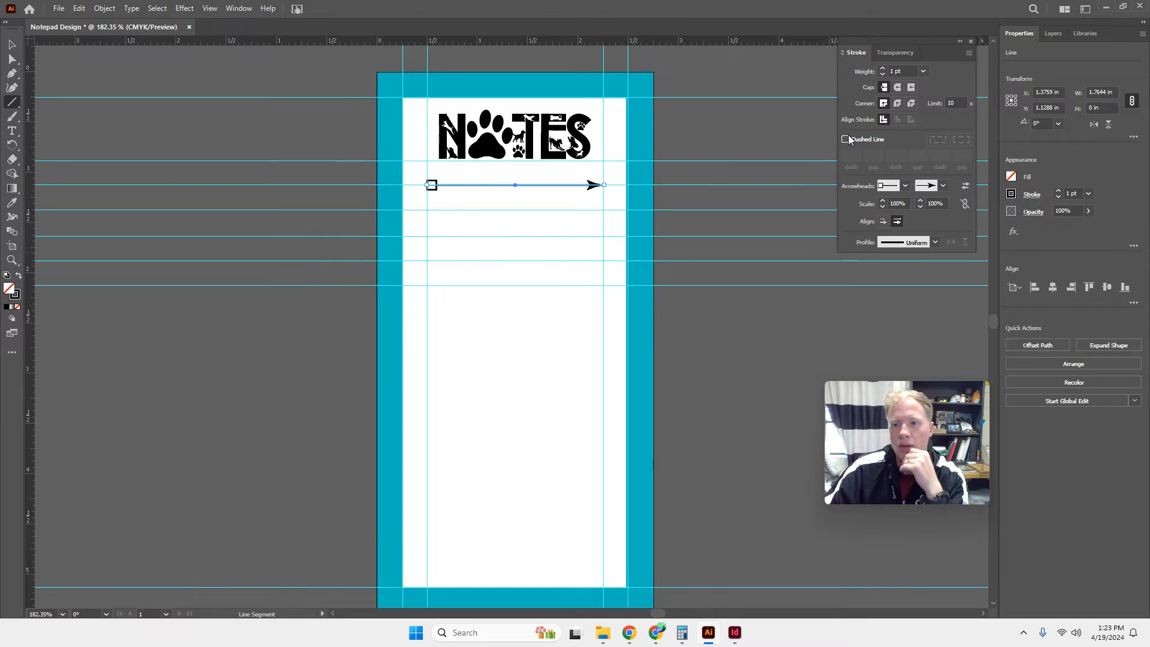
Remove the arrowheads from both ends of the line under NOTES by setting each to None.
click(900, 187)
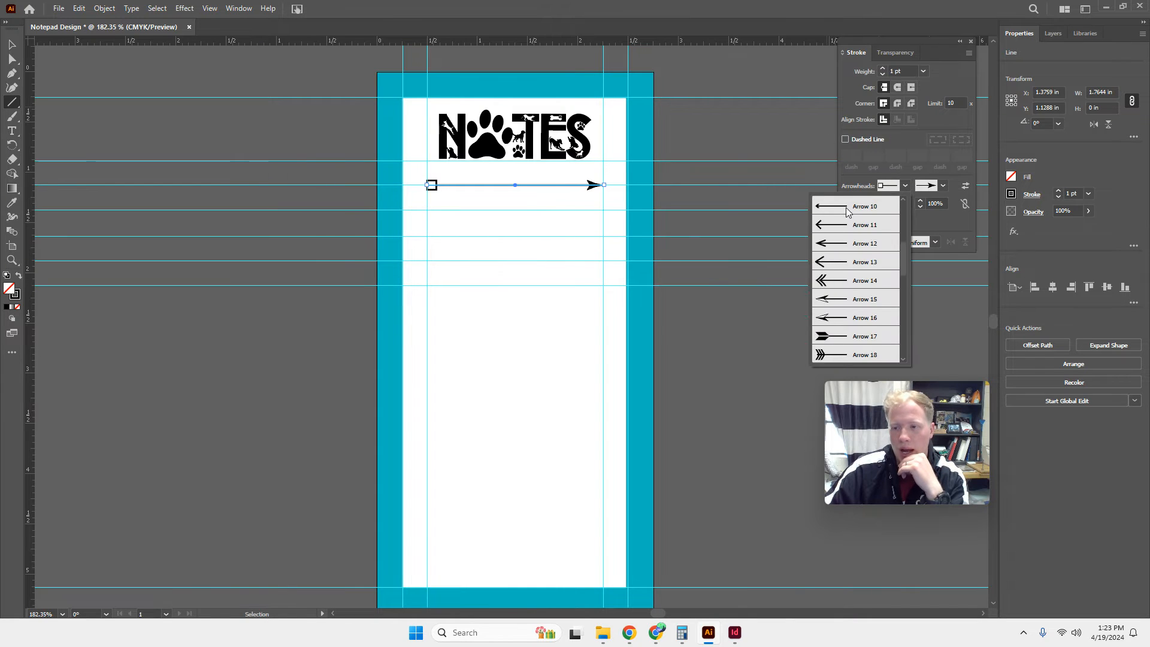
click(860, 206)
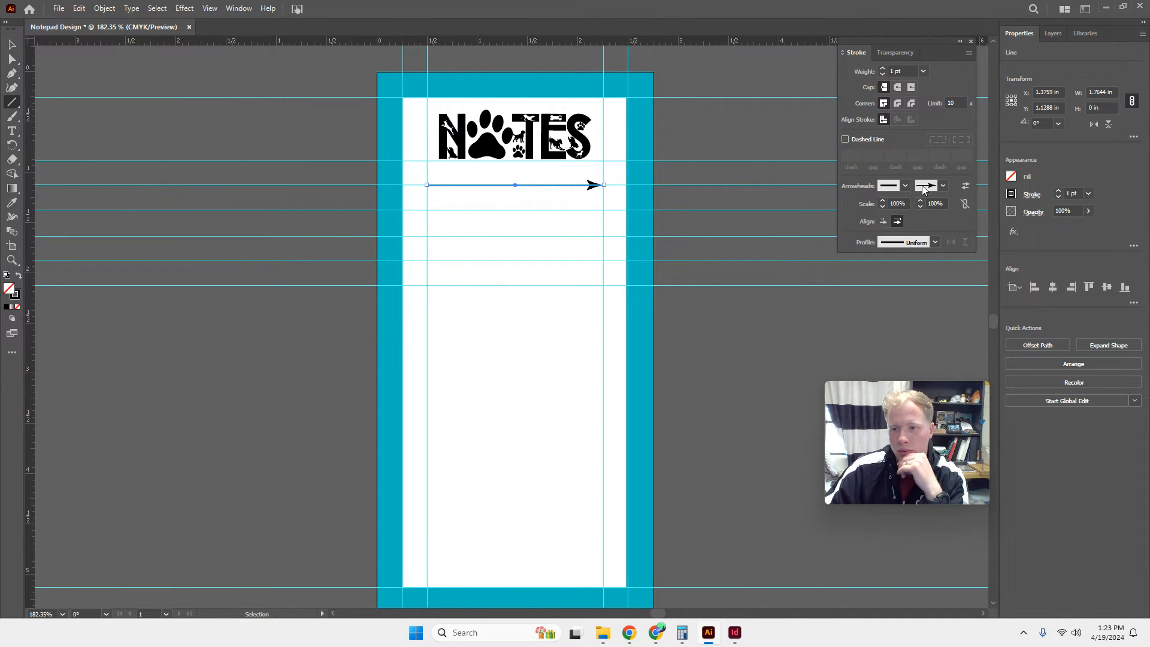
click(943, 185)
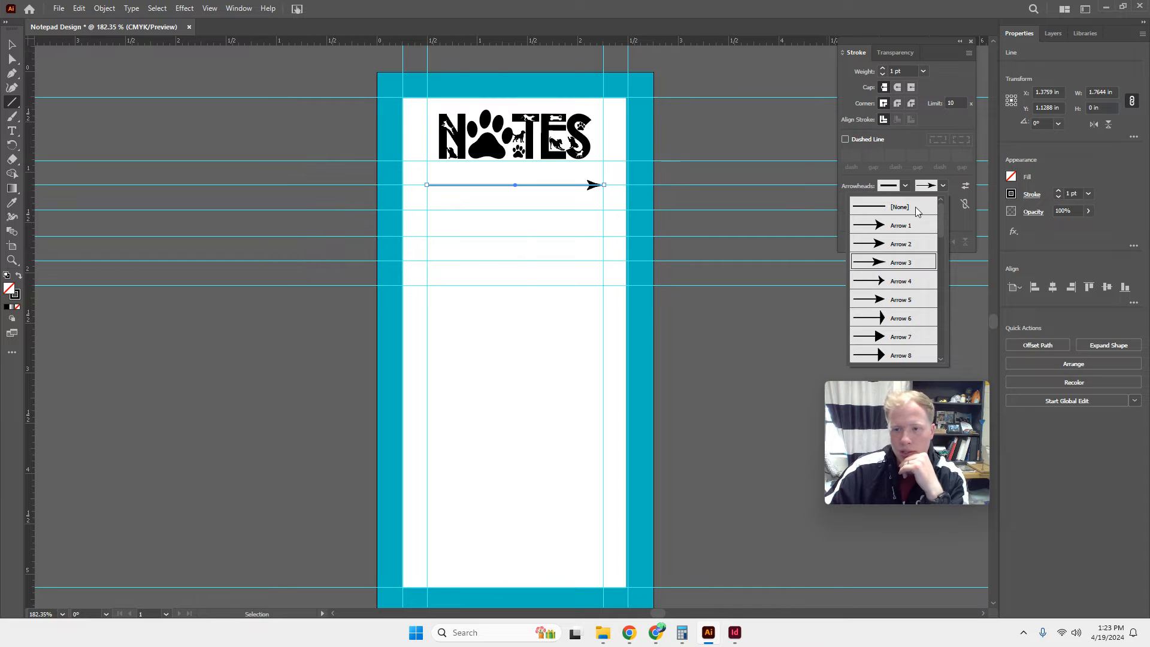
click(916, 210)
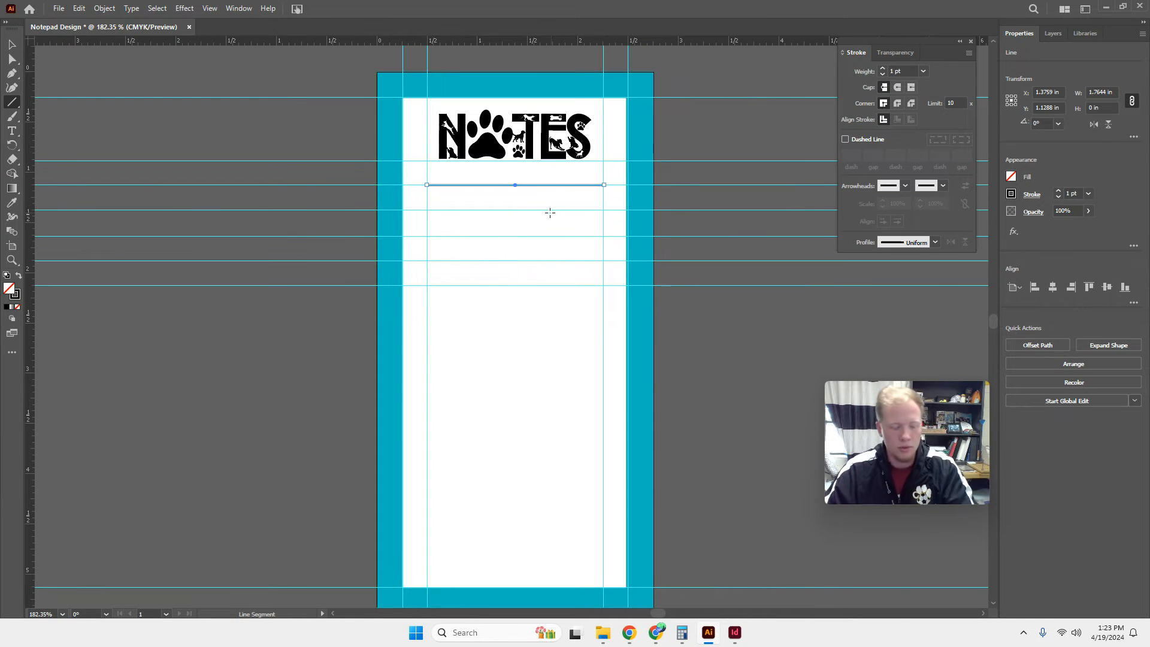
Copy the line and place the copies on the four horizontal guides beneath it, between the inner vertical guides.
key(ctrl)
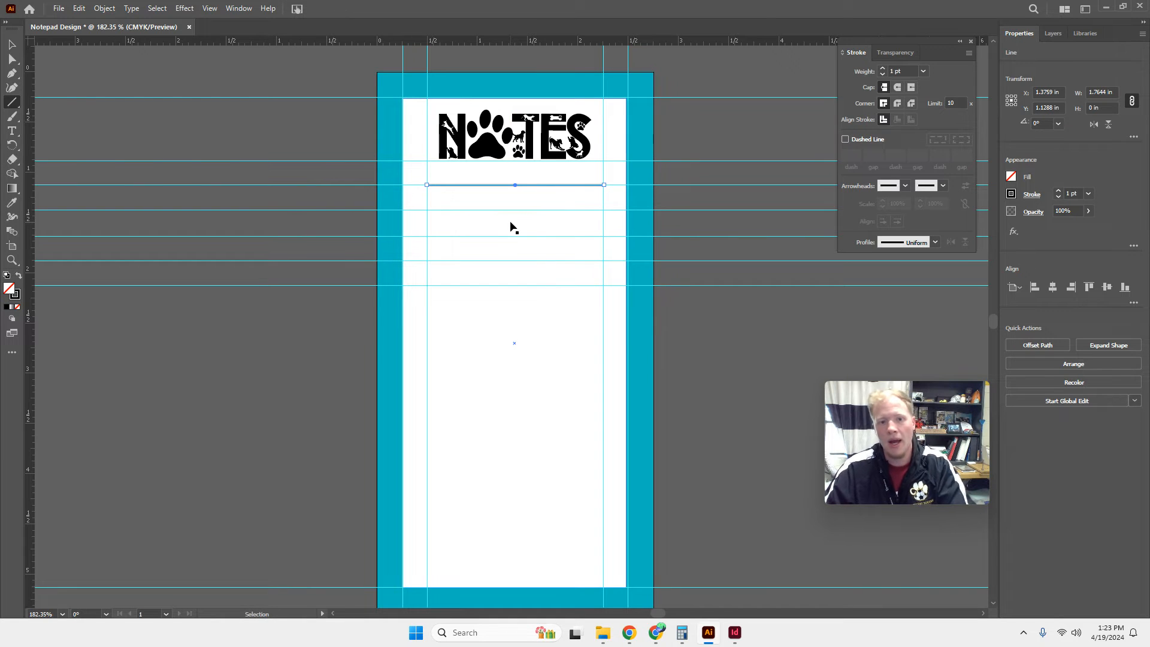
key(ctrl+v)
click(12, 44)
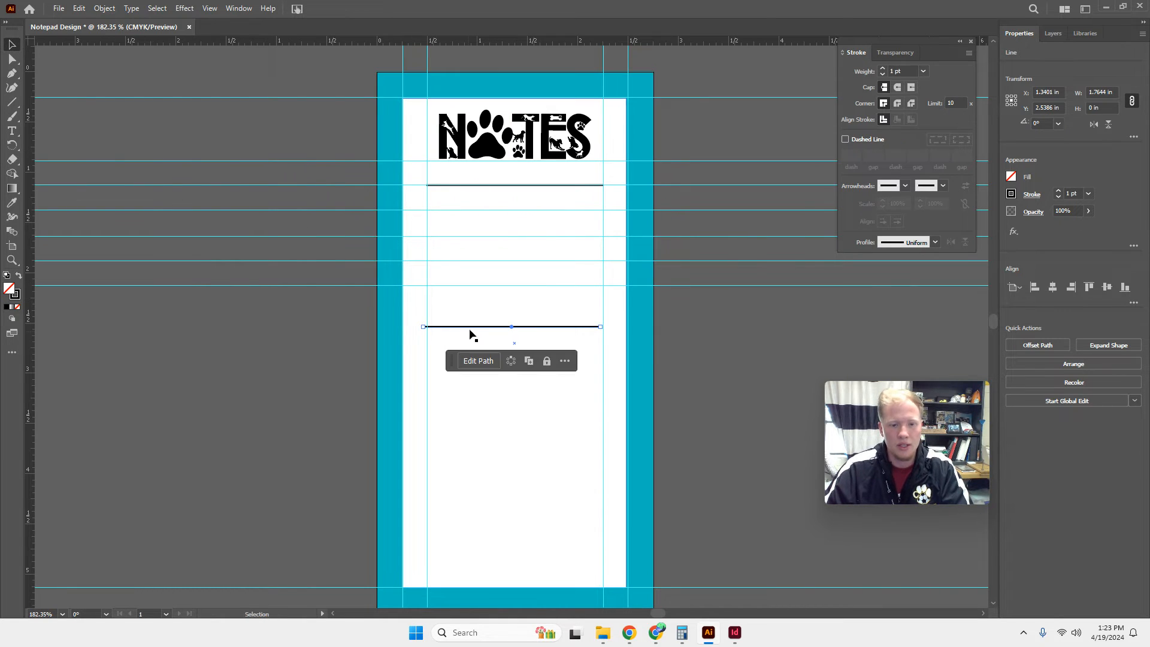
drag(481, 329, 481, 211)
key(super)
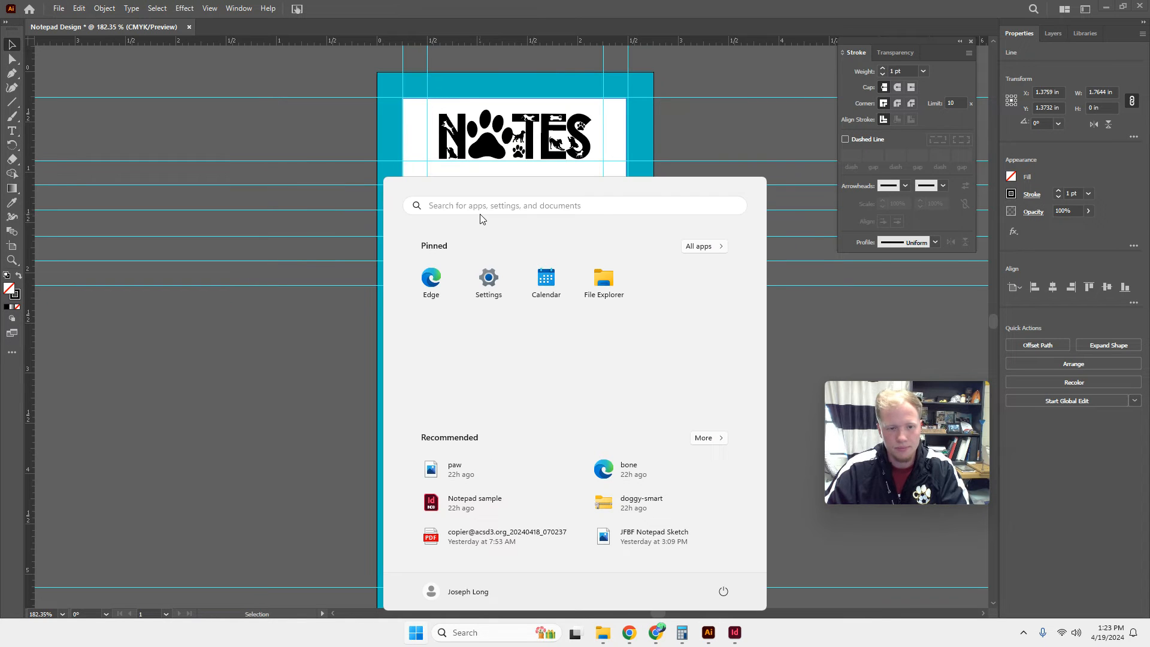
click(214, 450)
key(ctrl+v)
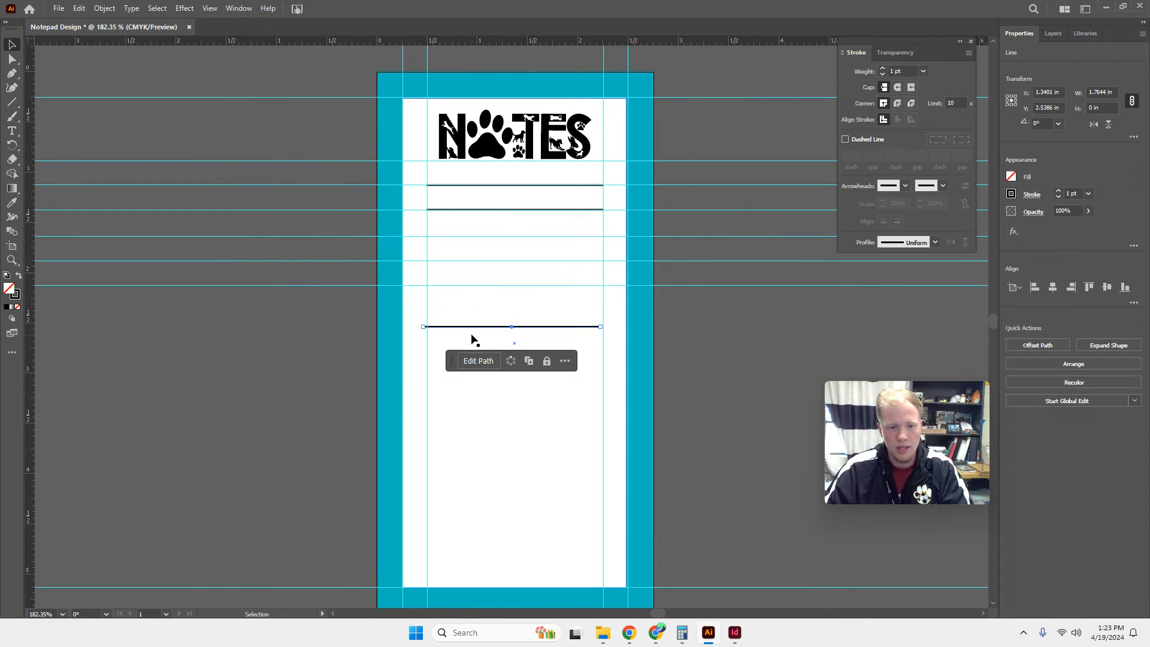
drag(473, 329, 478, 241)
key(ctrl+v)
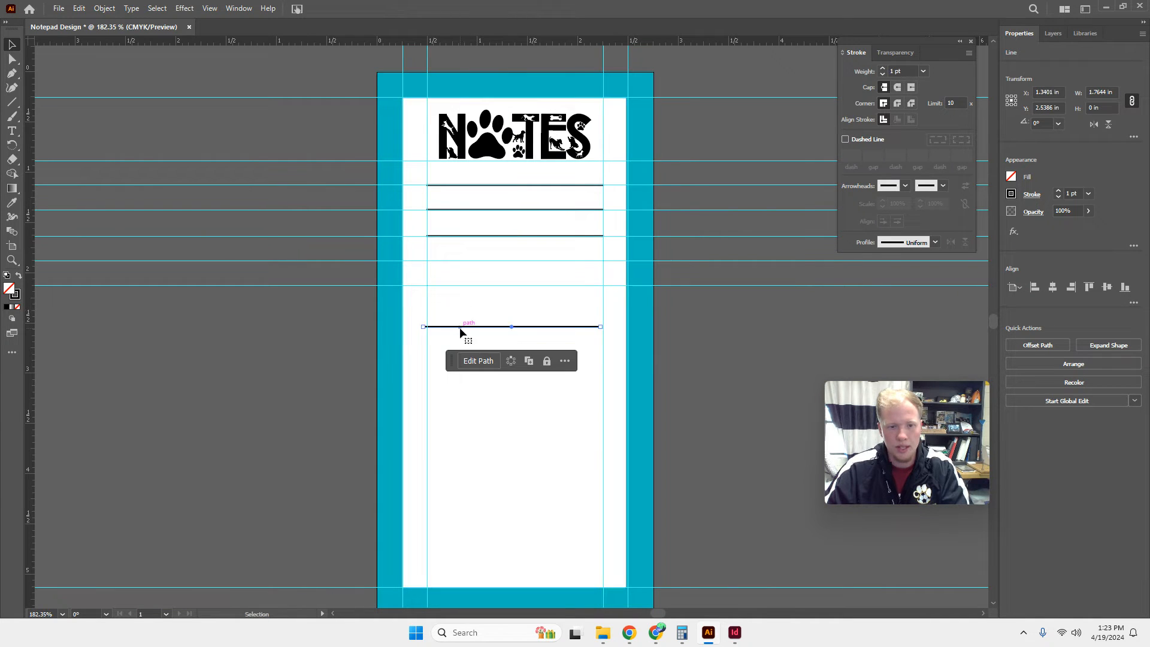
drag(461, 329, 465, 262)
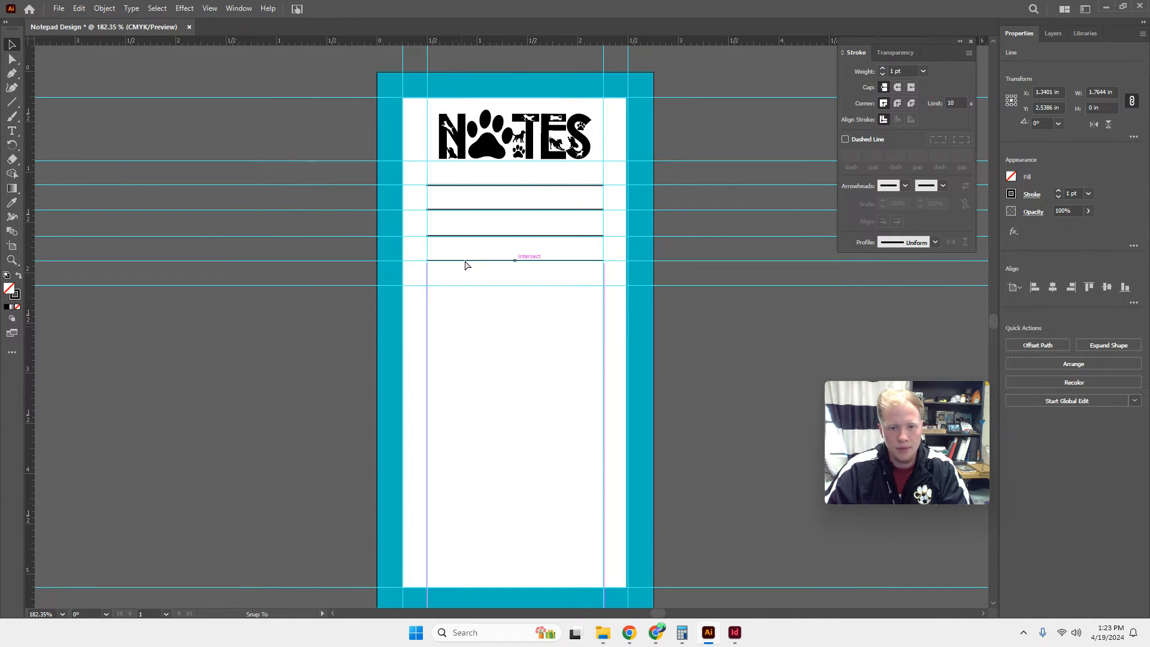
key(ctrl+v)
drag(451, 329, 454, 292)
click(444, 298)
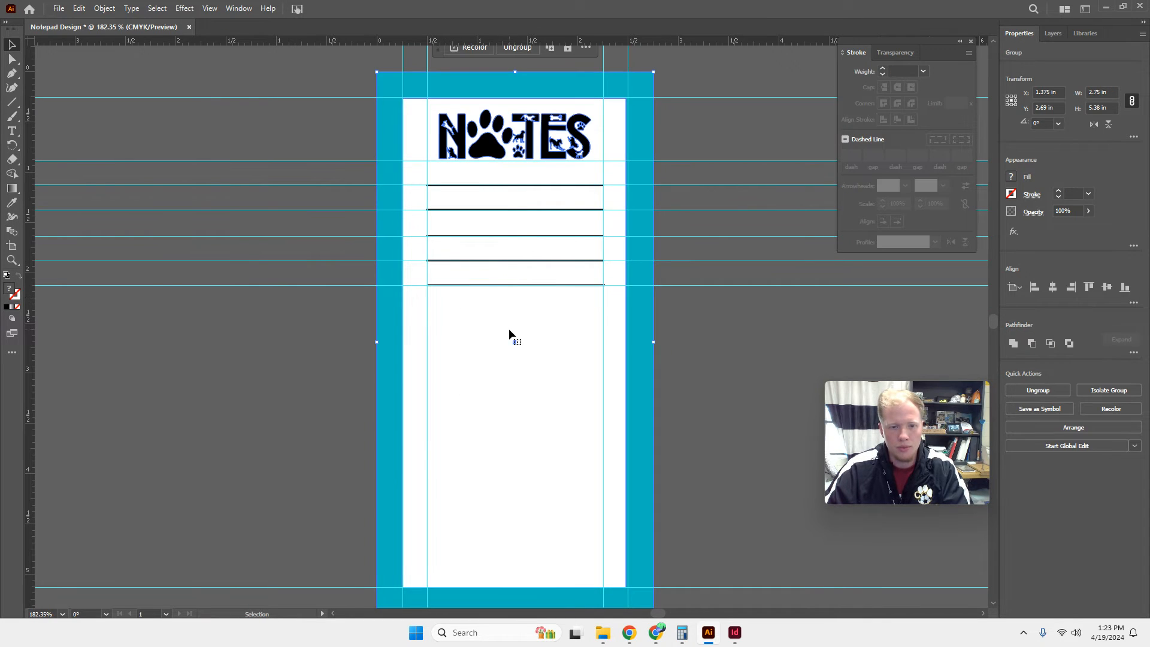
drag(510, 333, 501, 296)
key(ctrl+z)
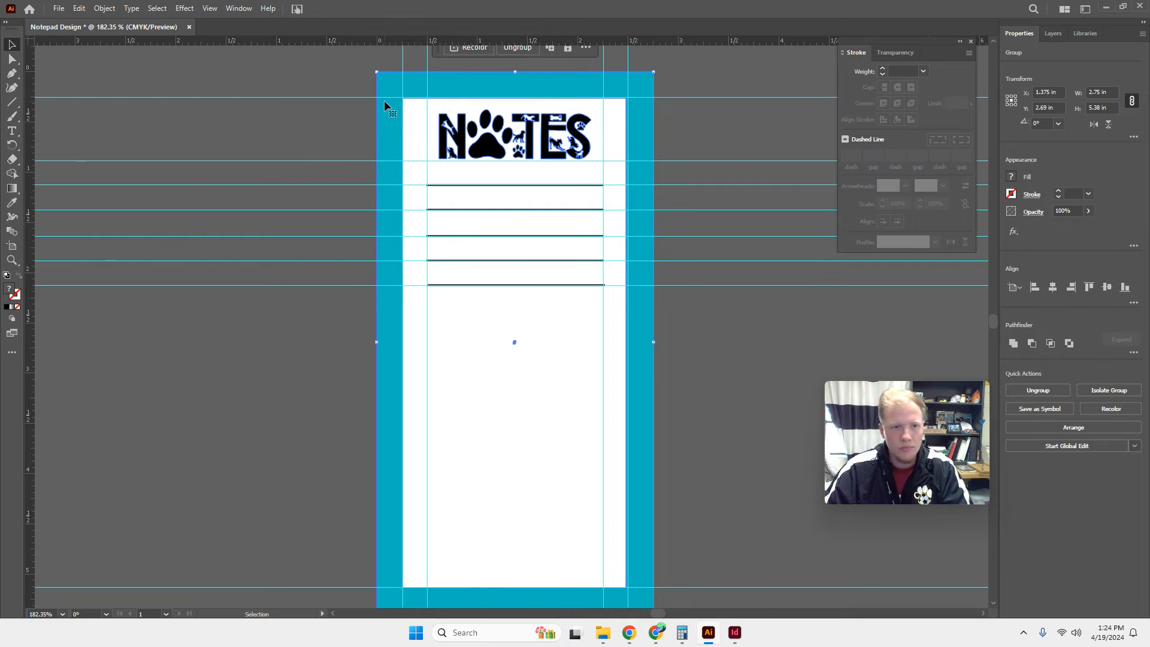
drag(363, 42, 328, 292)
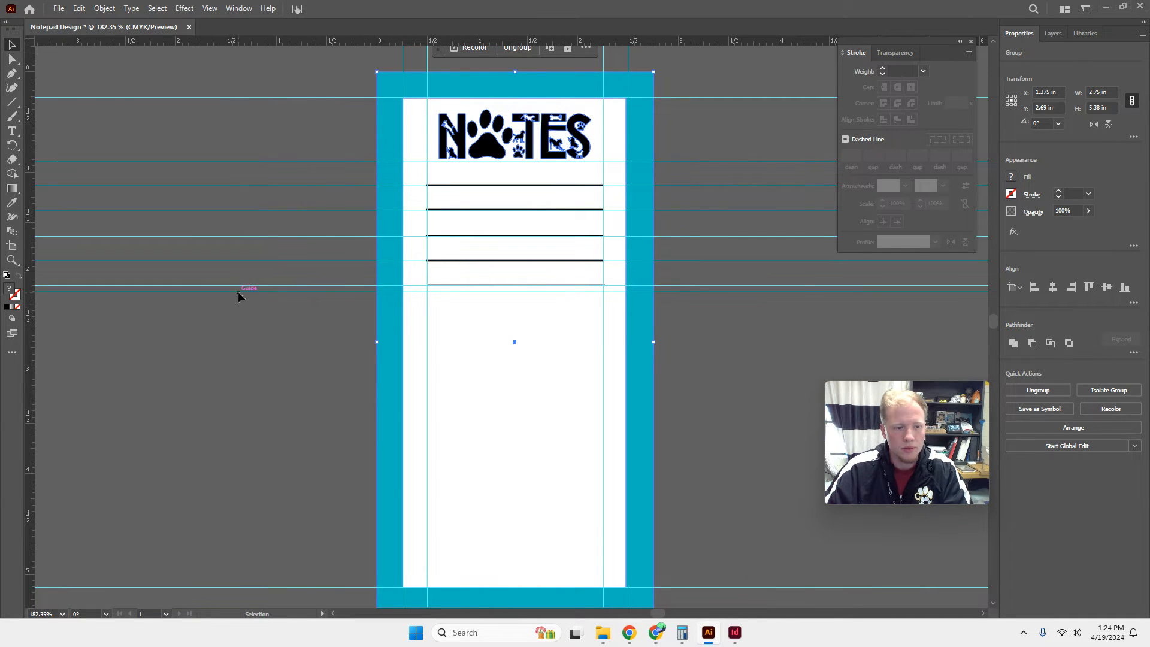
click(240, 318)
key(ctrl+z)
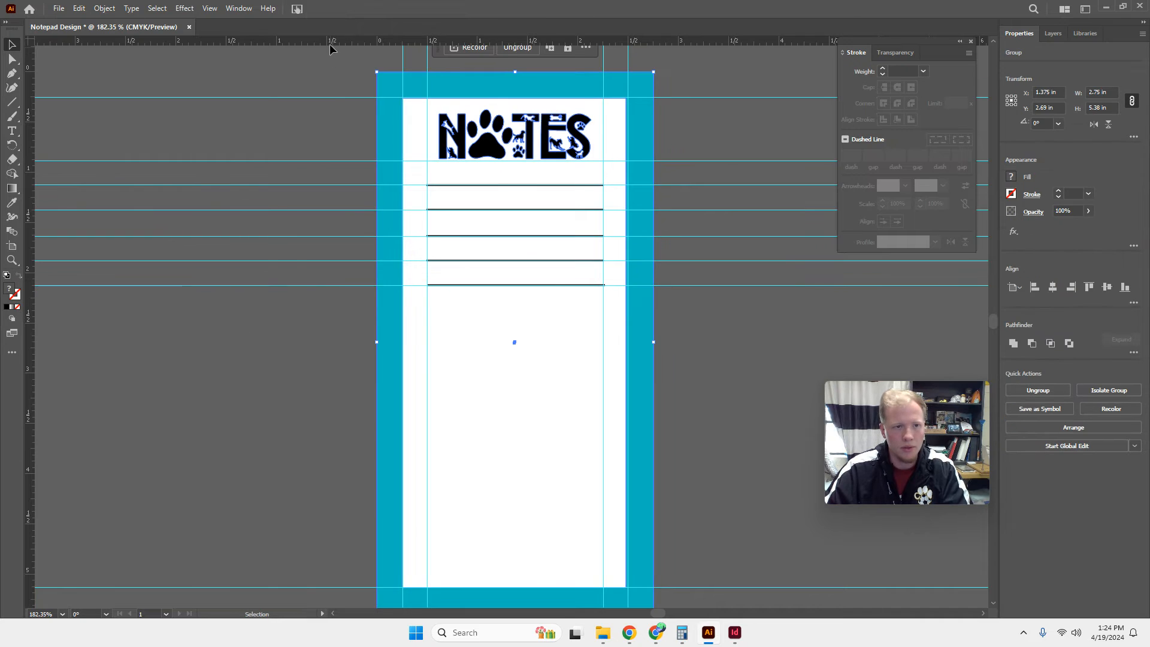
Add a horizontal guide about 0.25 in below the fifth line and place a copy of all five lines starting on it.
drag(329, 45, 324, 310)
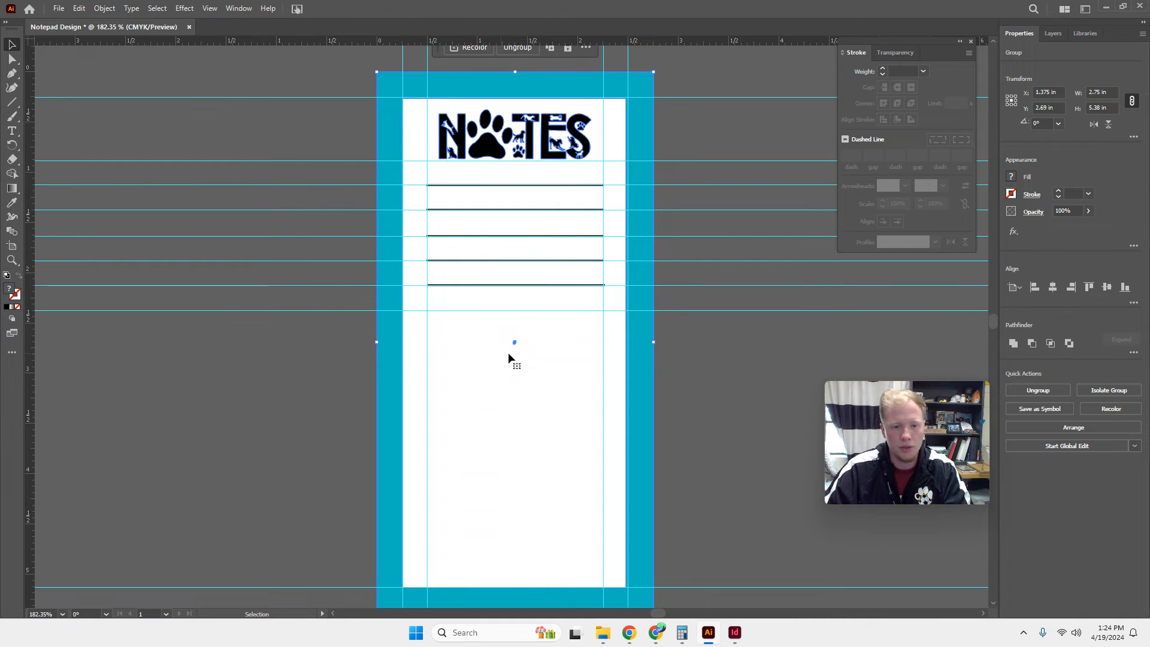
click(813, 385)
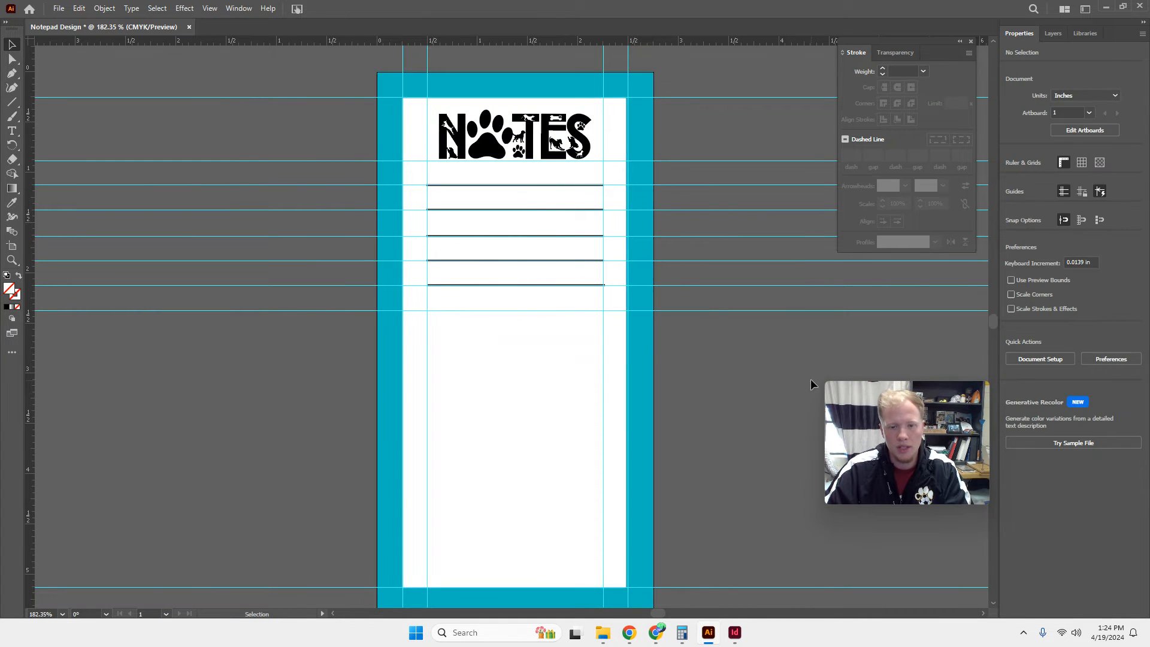
click(523, 187)
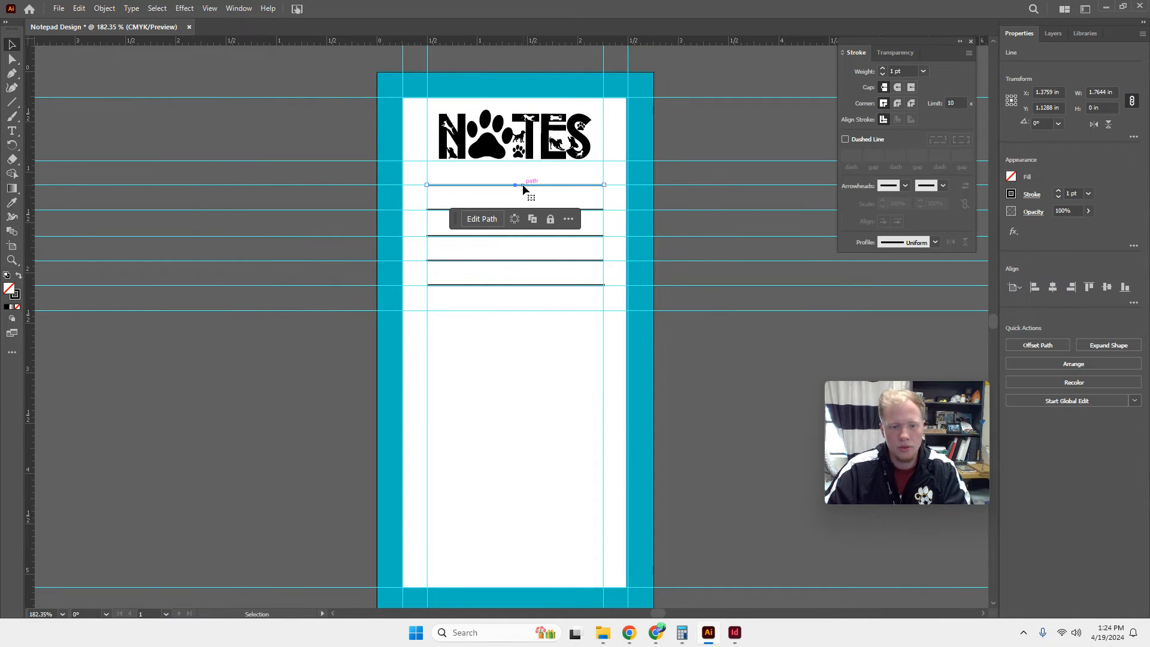
shift+click(441, 211)
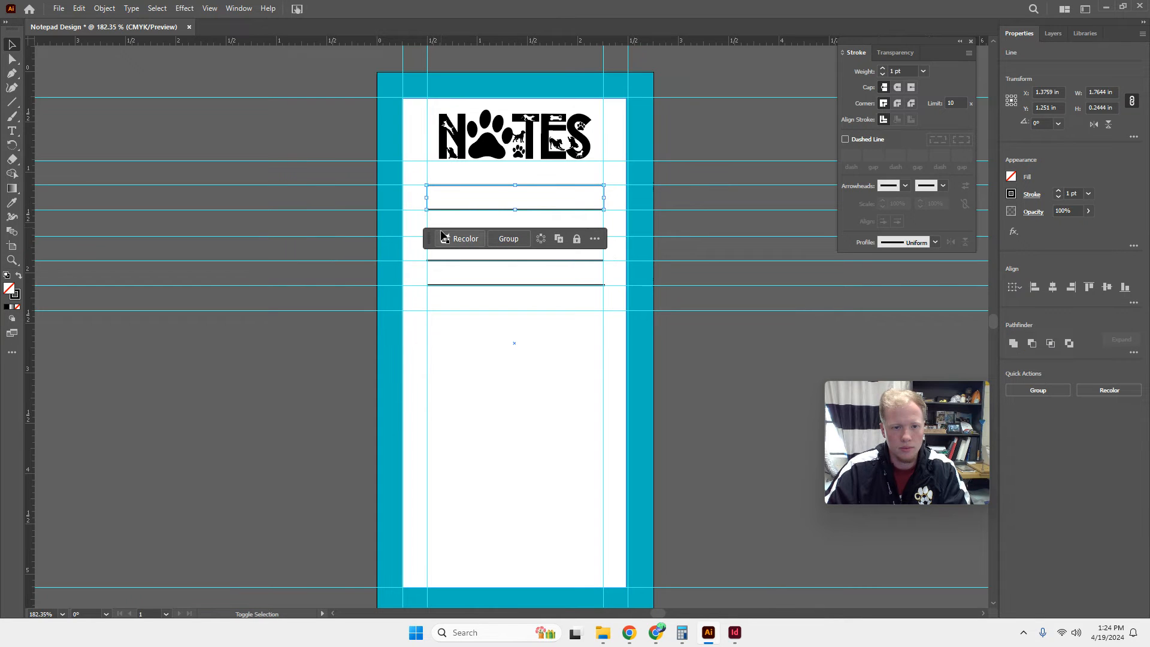
shift+click(542, 285)
shift+click(543, 261)
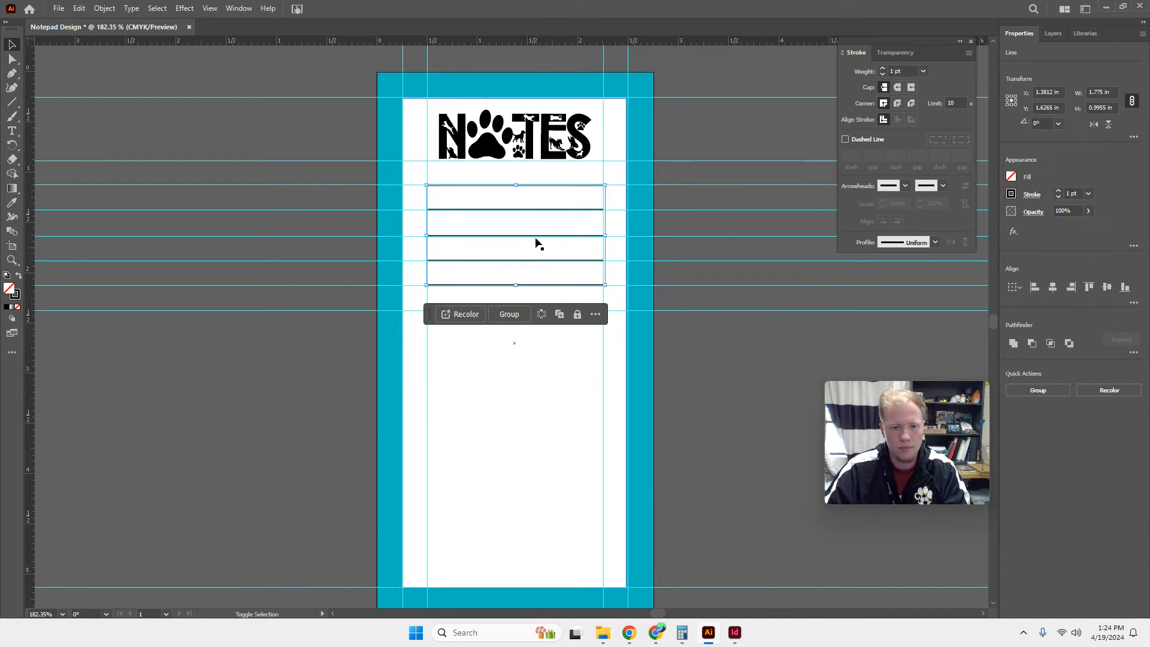
key(a)
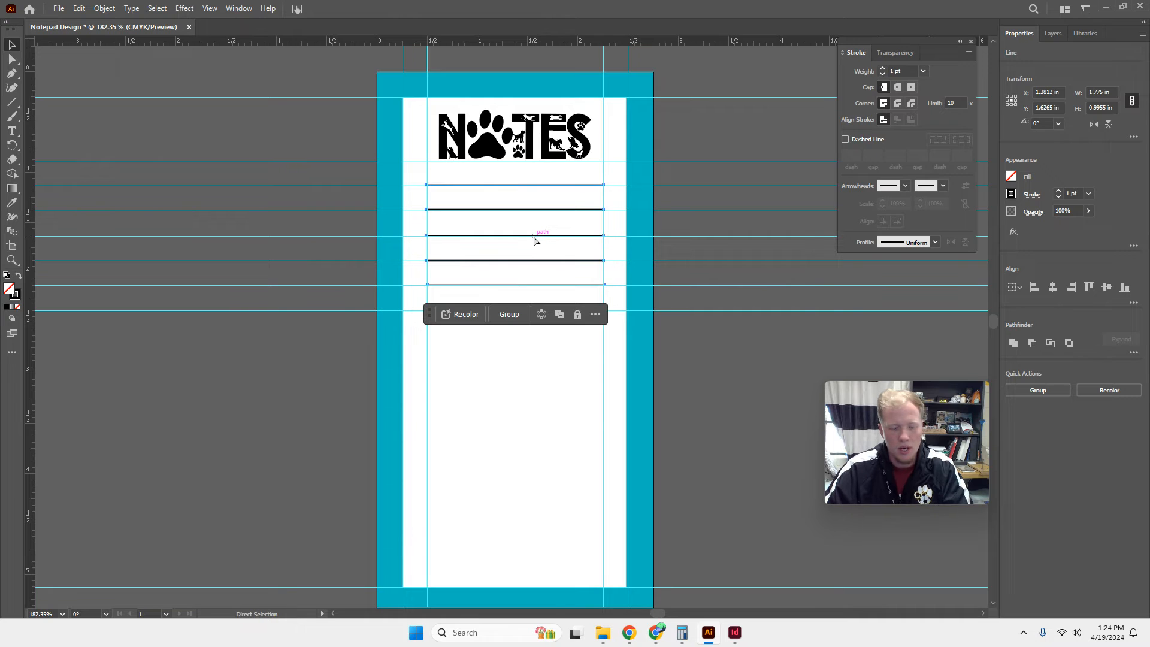
alt+drag(535, 240, 495, 316)
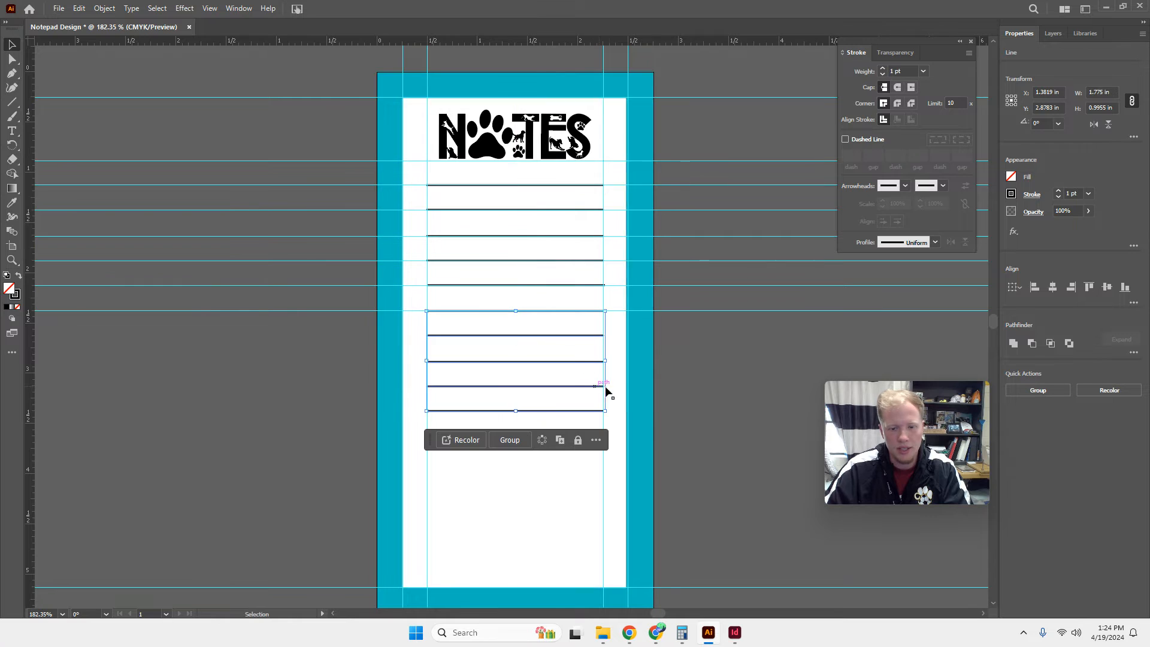
click(683, 390)
Nudge the tenth and fifth writing lines slightly left so their ends meet the inner vertical guides.
click(503, 411)
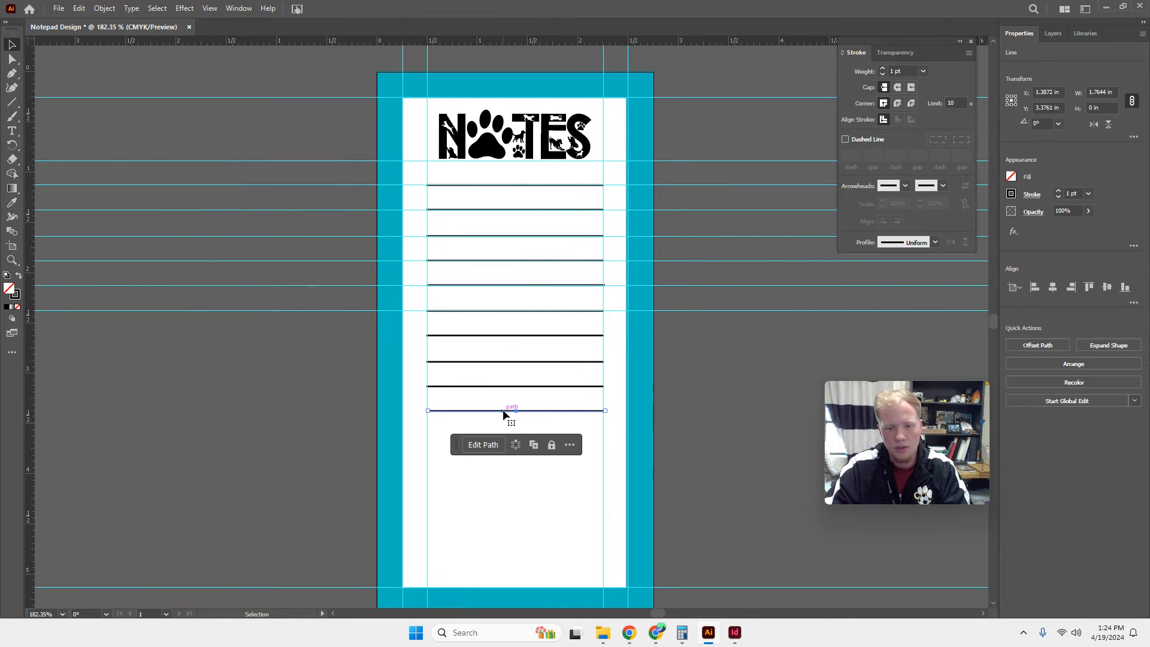
click(585, 285)
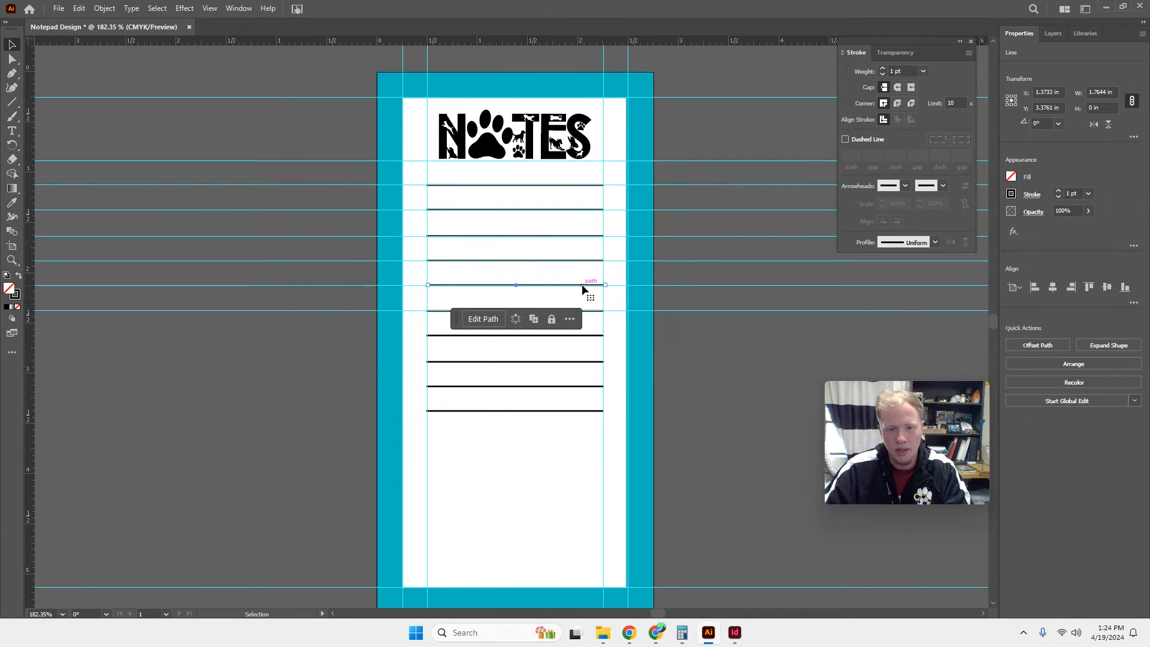
click(699, 369)
Add guides on the tenth line and about 0.25 in below it, and place another five-line copy starting on the lower guide.
drag(620, 44, 560, 411)
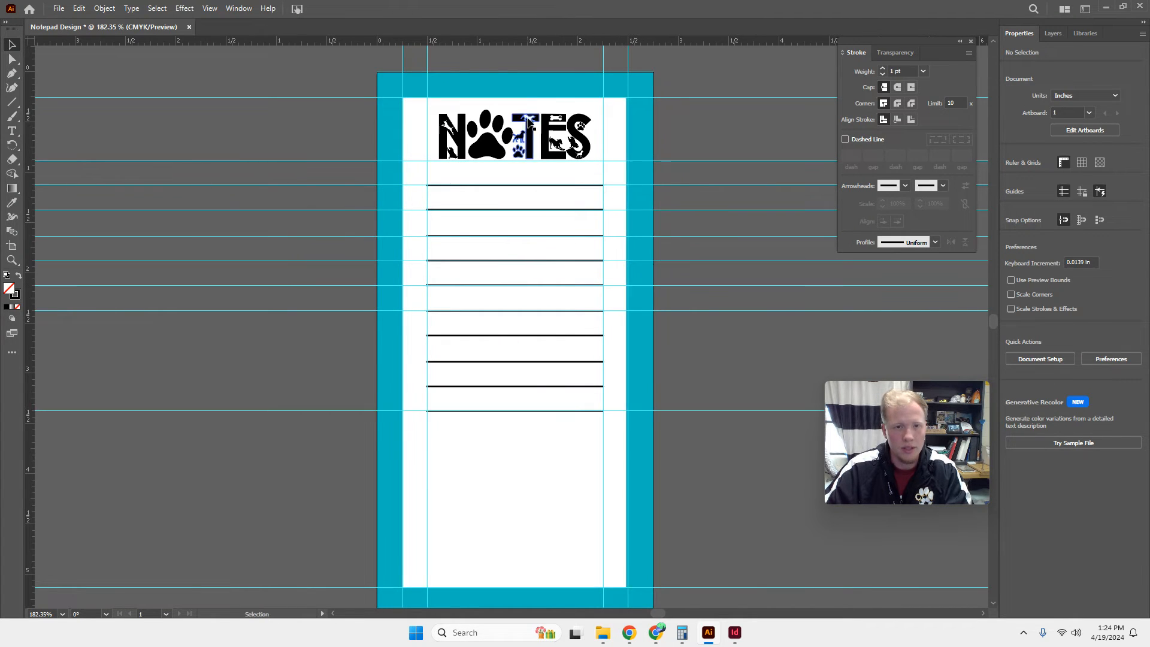
drag(526, 62, 530, 436)
click(533, 378)
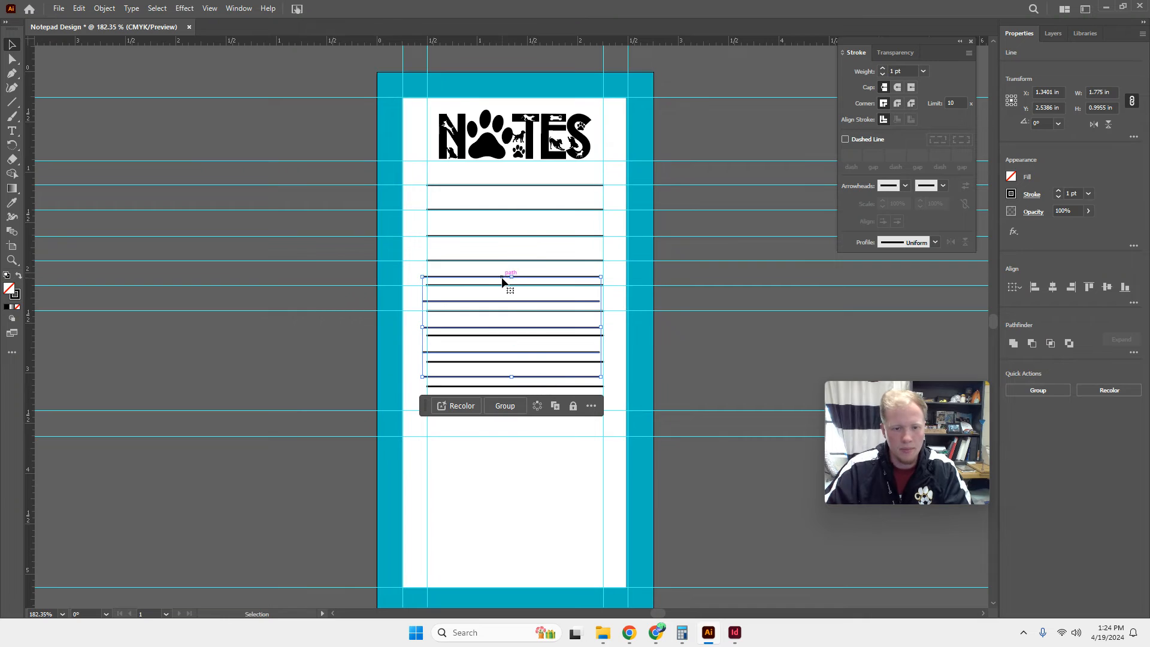
drag(503, 313, 507, 441)
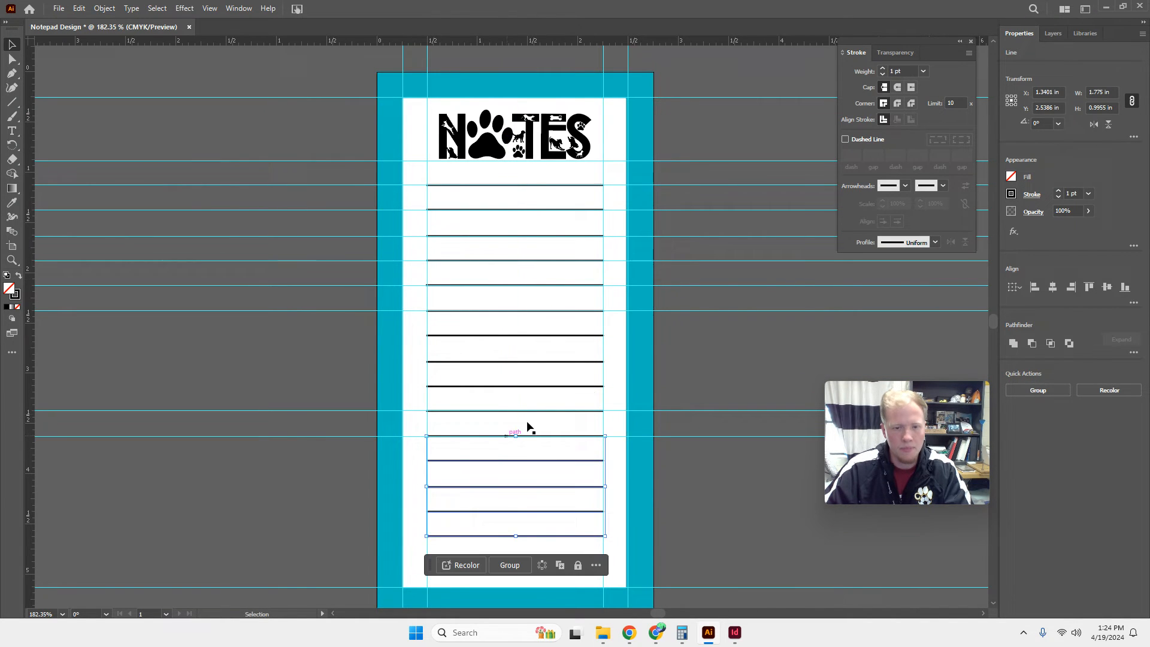
click(739, 103)
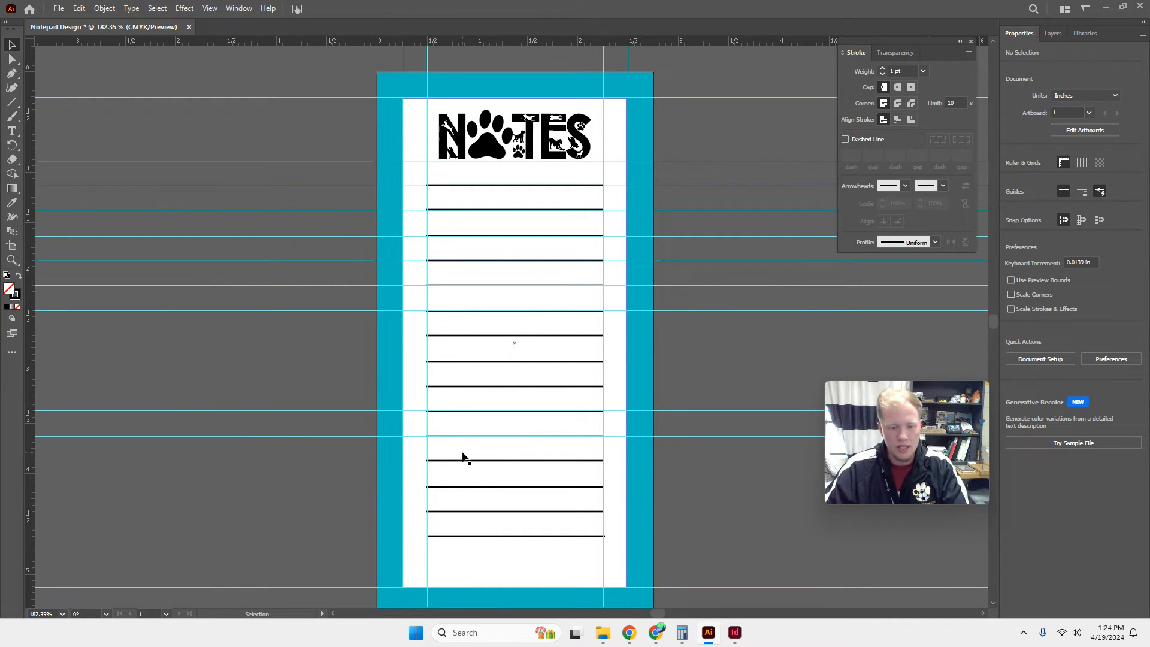
Paste another five-line set, delete two of its lines, and place the remaining three with the first over the fifteenth writing line.
key(ctrl+v)
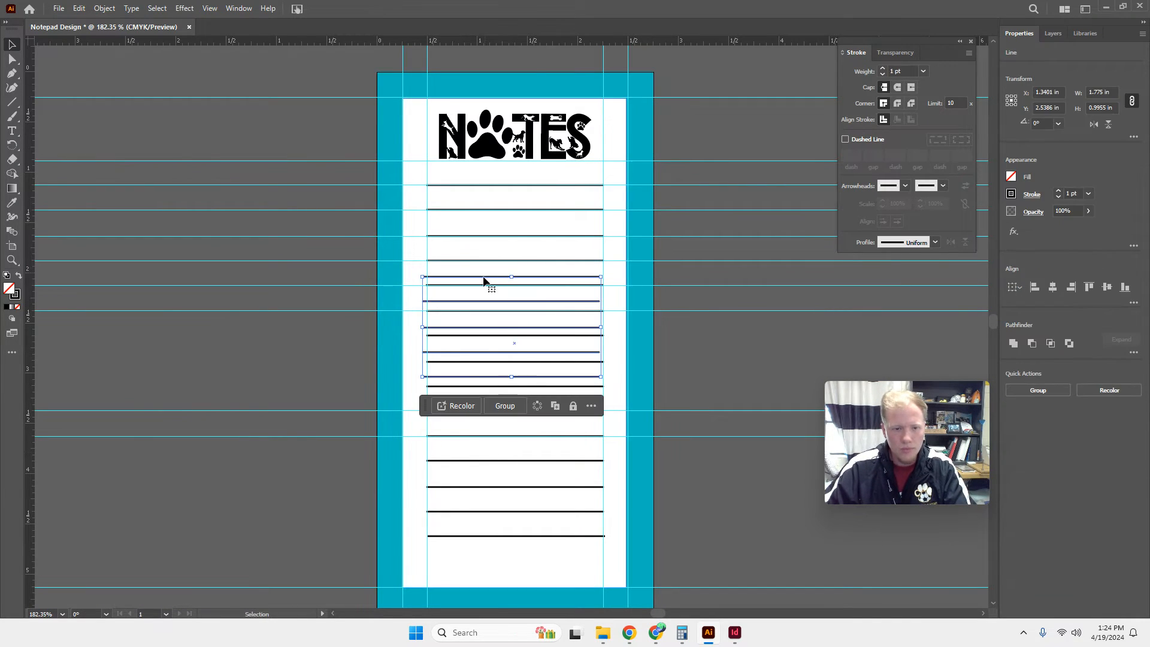
drag(483, 280, 250, 577)
click(78, 484)
key(Delete)
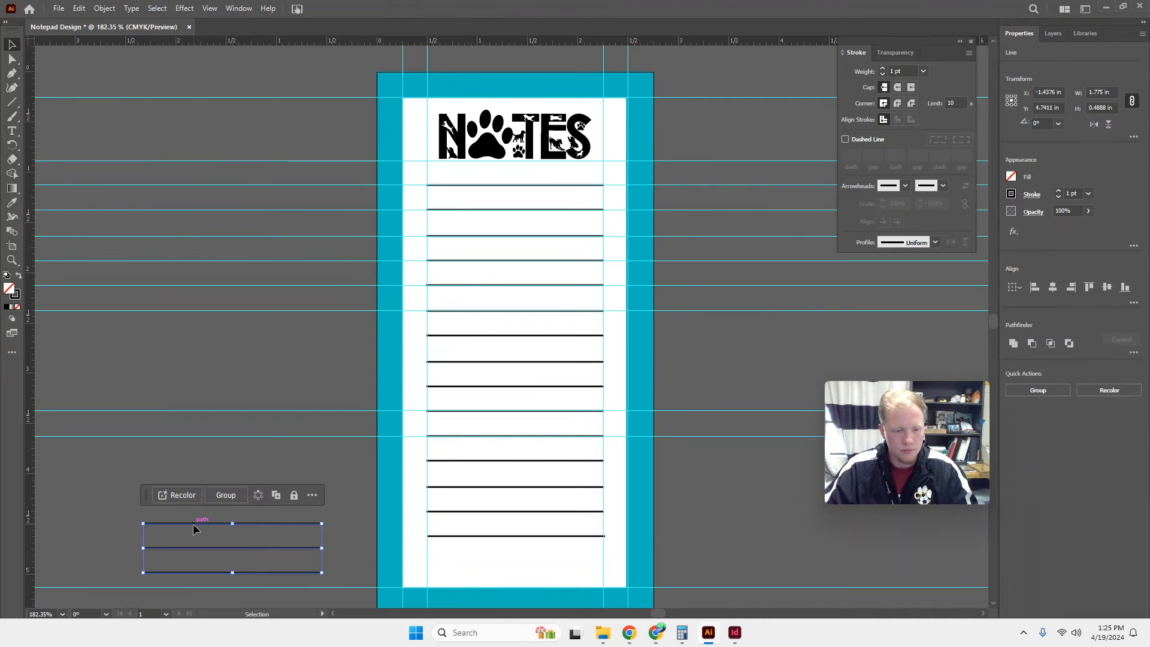
drag(194, 528, 479, 541)
click(319, 508)
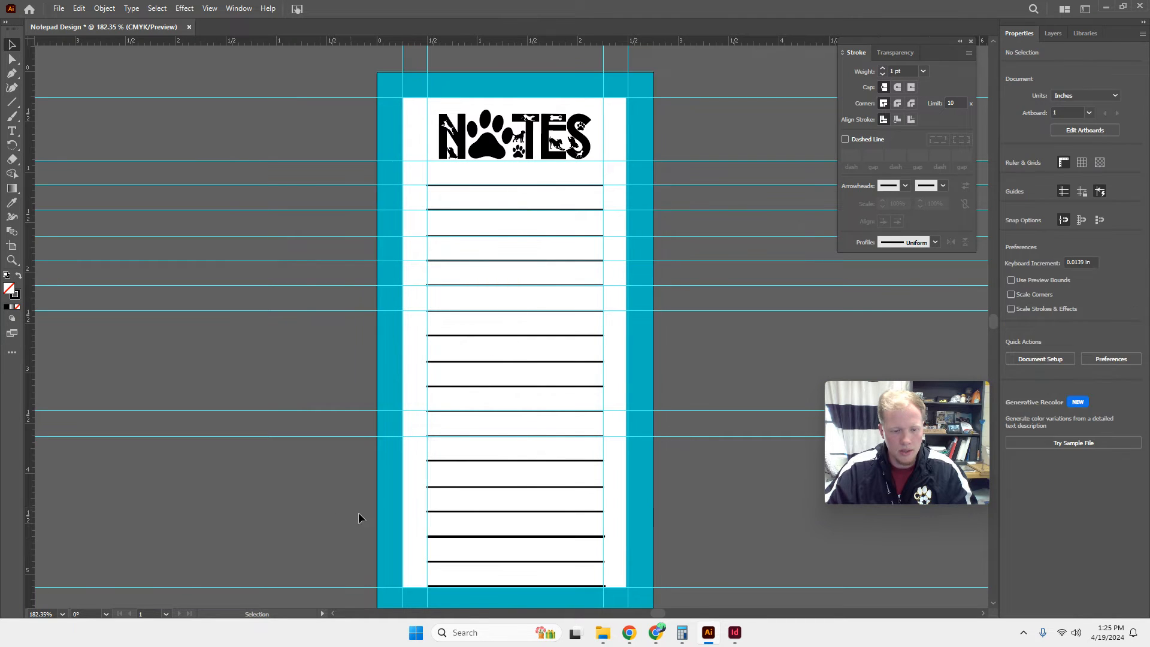
Delete the duplicate line overlapping the fifteenth writing line and clear the selection.
click(443, 537)
click(448, 542)
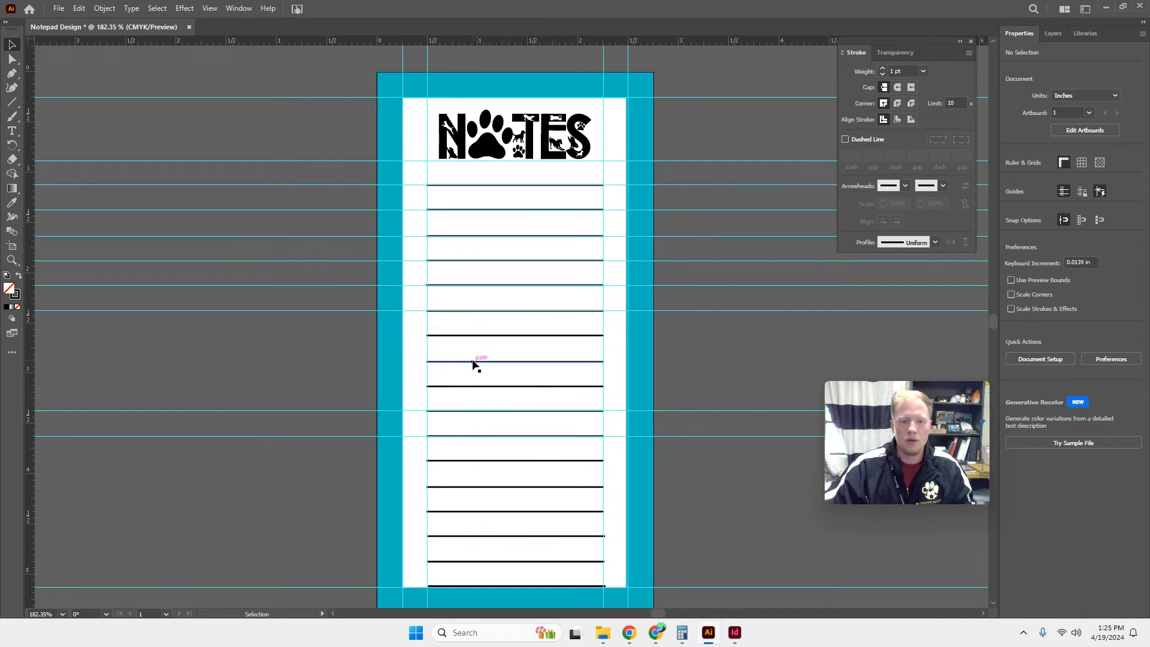
click(465, 335)
click(714, 358)
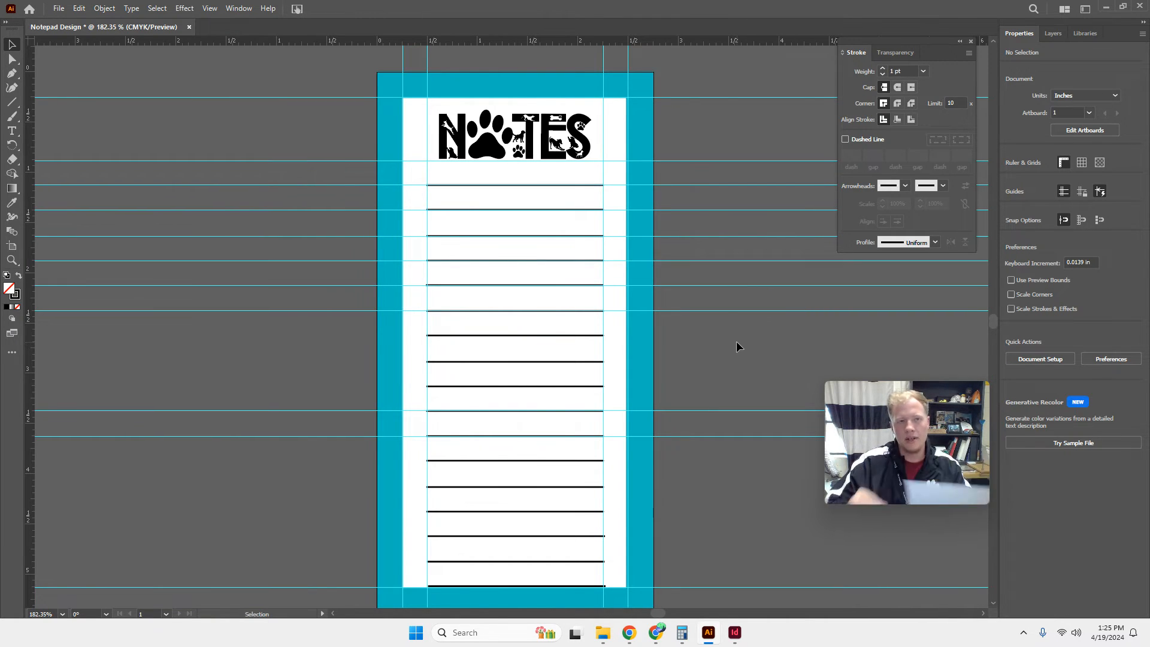
Switch to the Chrome browser and run an image search for "dog bone svg".
click(658, 634)
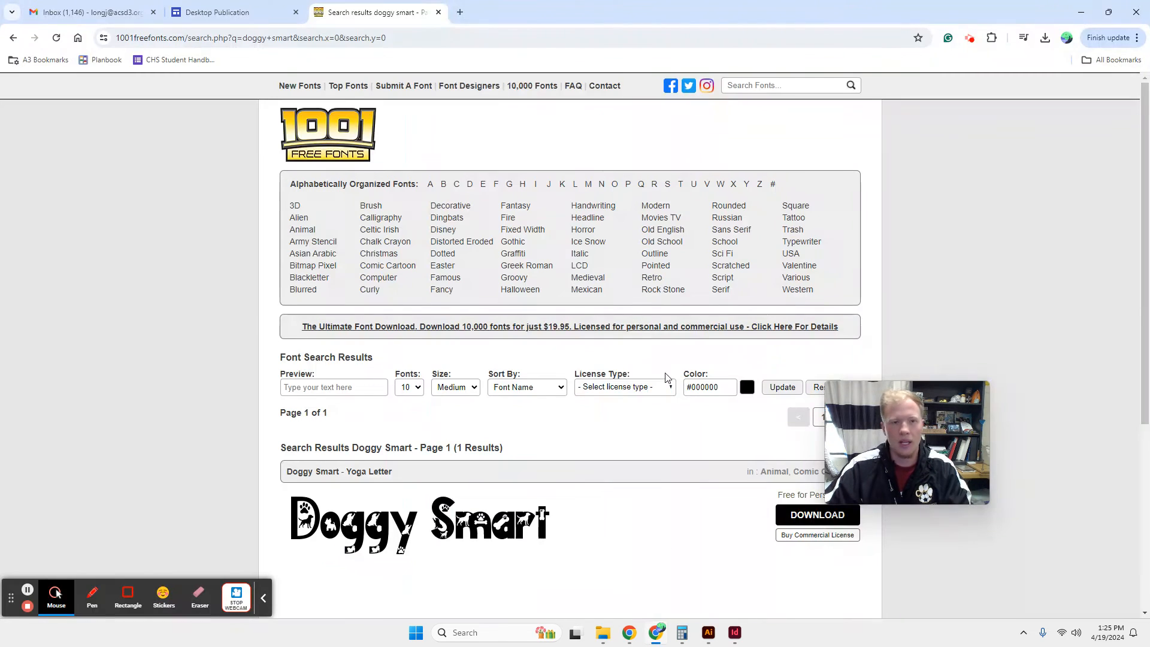
click(410, 40)
text(dog n)
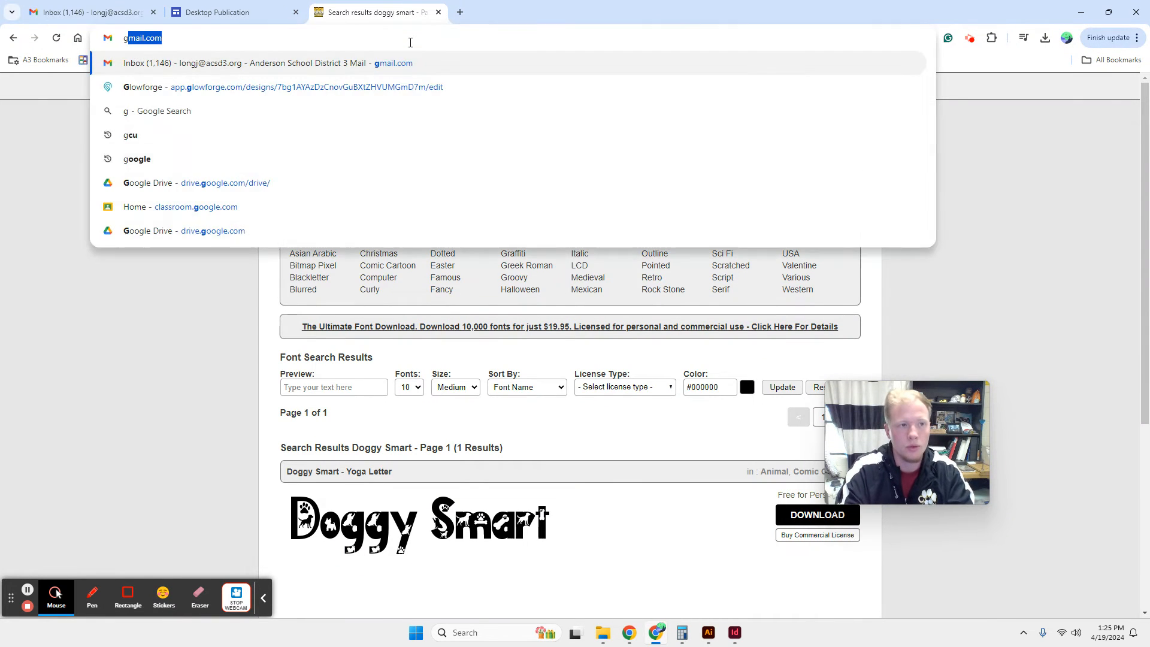
key(BackSpace)
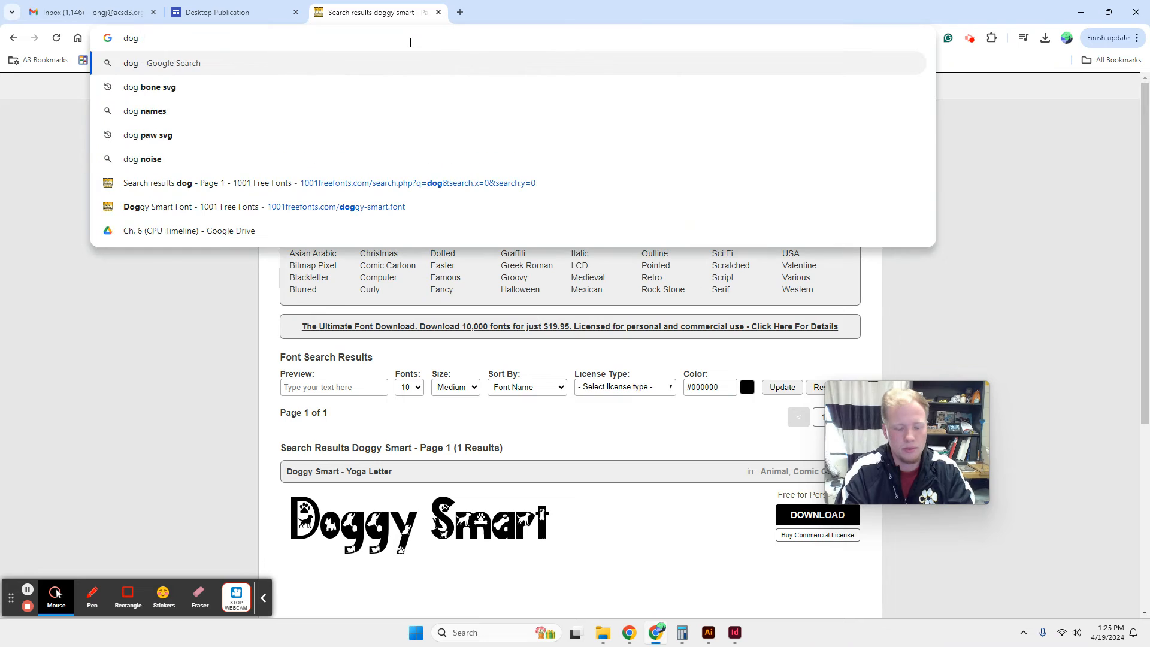
text(bone sv)
key(Return)
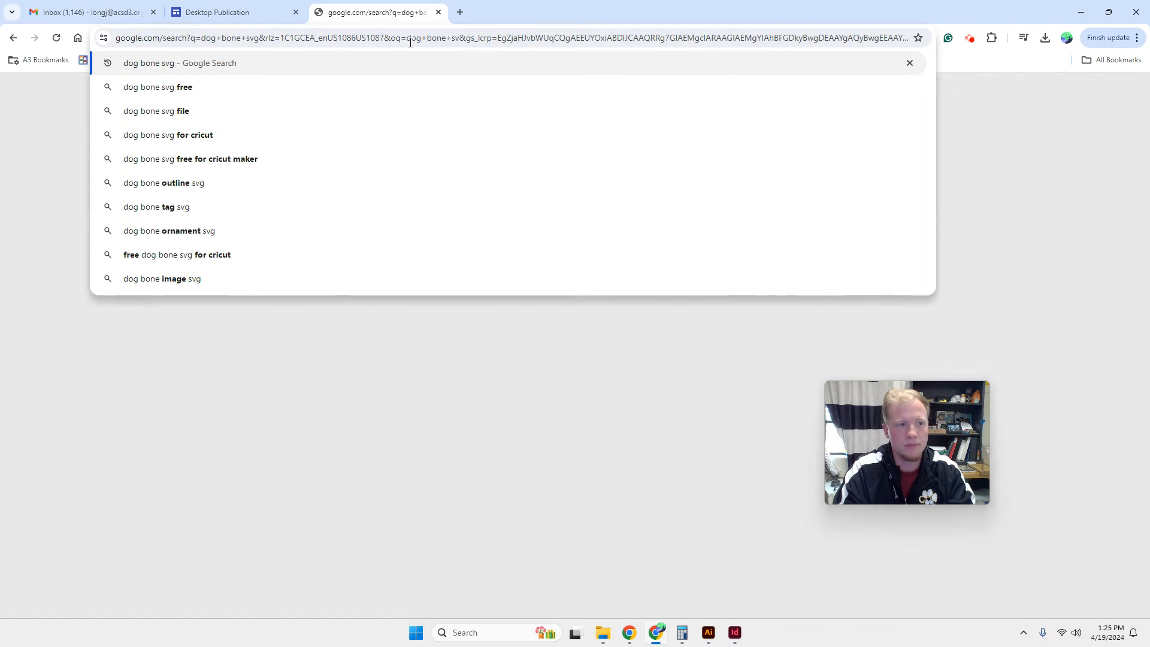
click(175, 146)
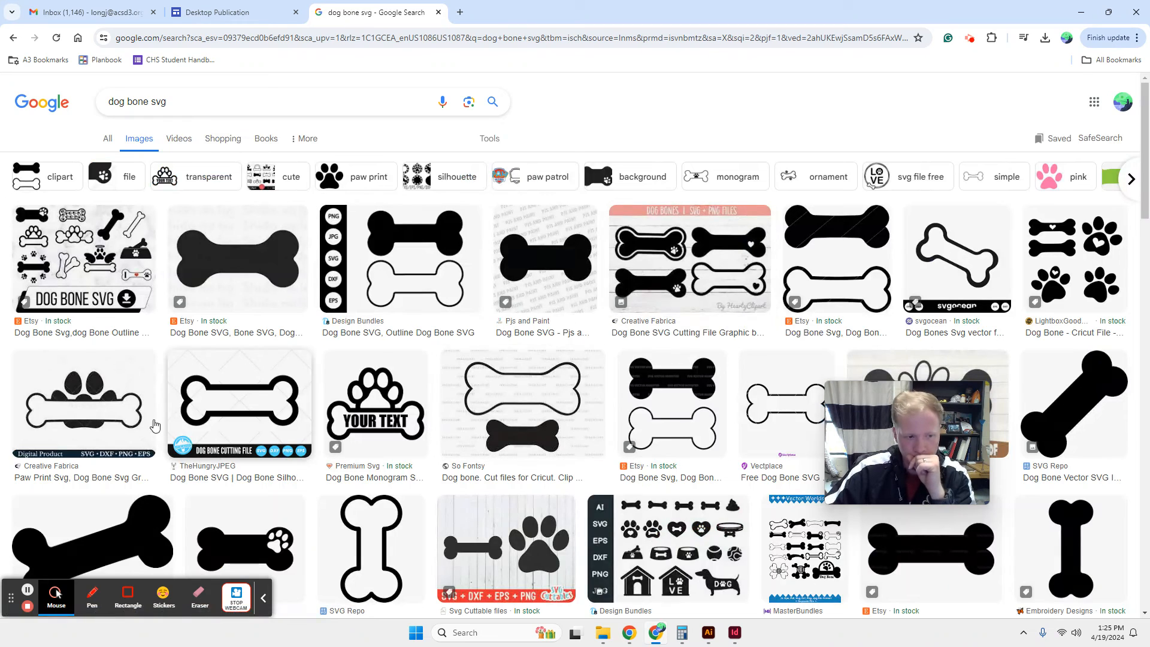
Save the upright outlined bone from SVG Repo to Downloads as the SVG file "bone (1)".
click(336, 542)
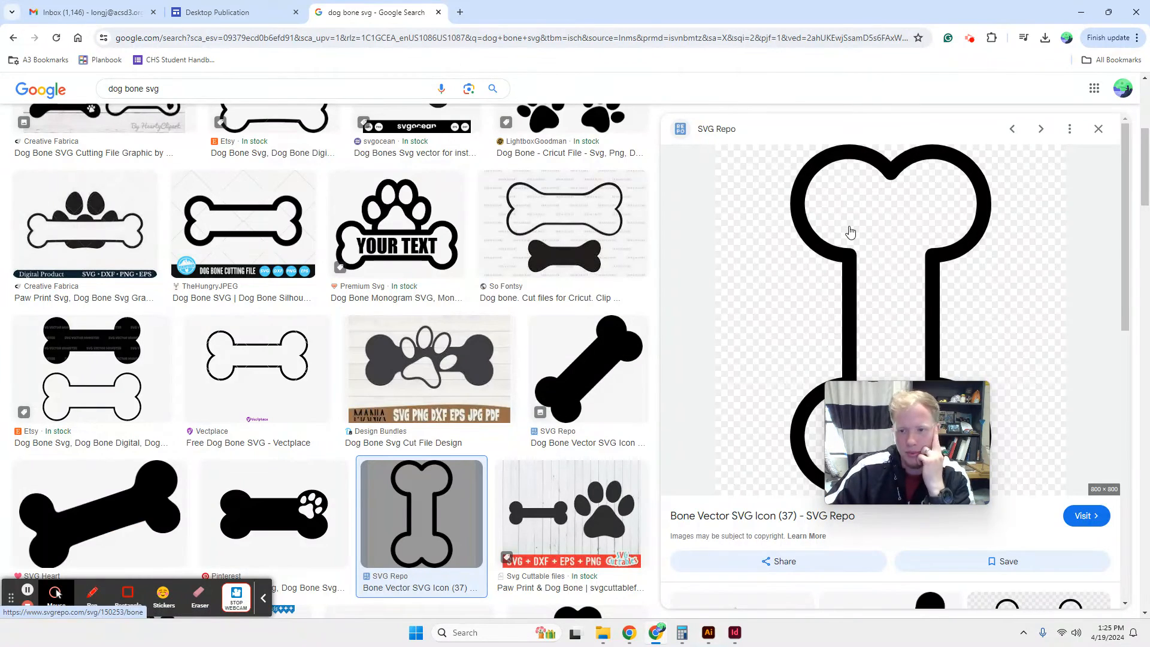
right_click(851, 231)
click(908, 389)
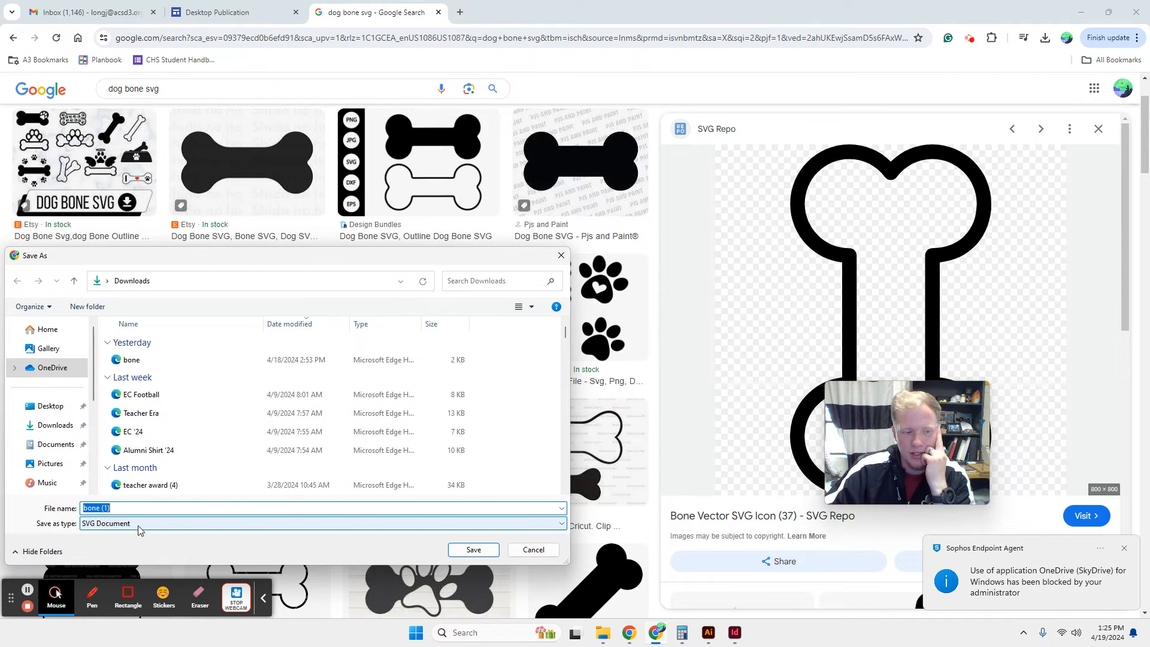
click(470, 551)
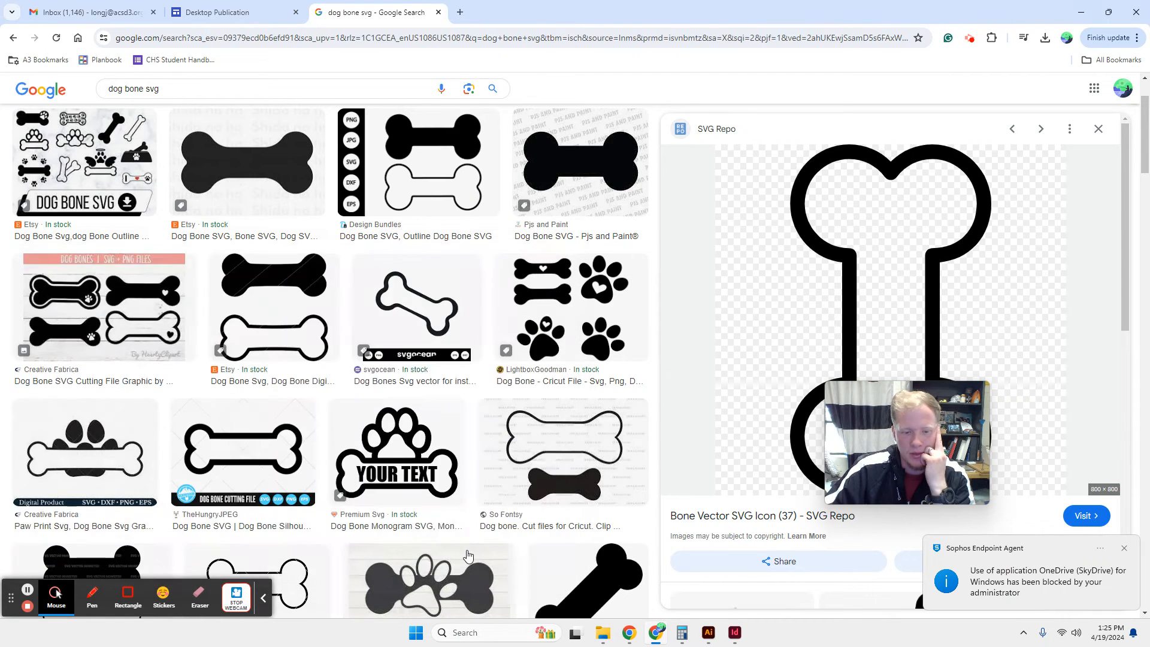
Switch back to Illustrator and open bone (1).svg from the Downloads folder as a separate document.
click(709, 635)
mouse_move(603, 641)
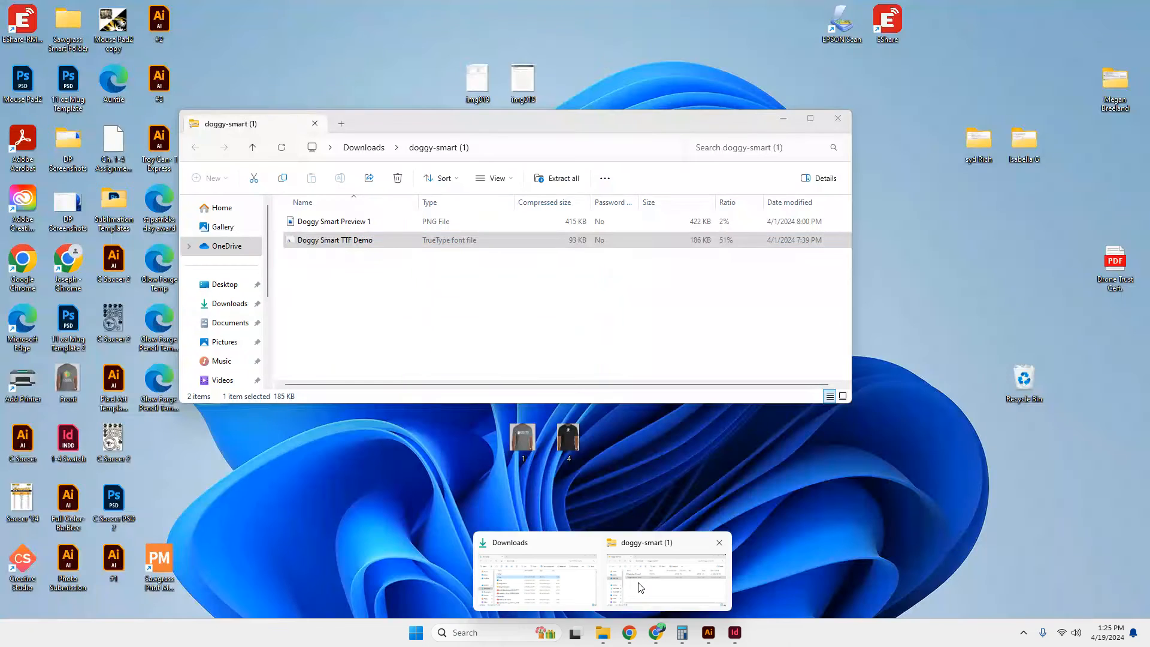
click(638, 586)
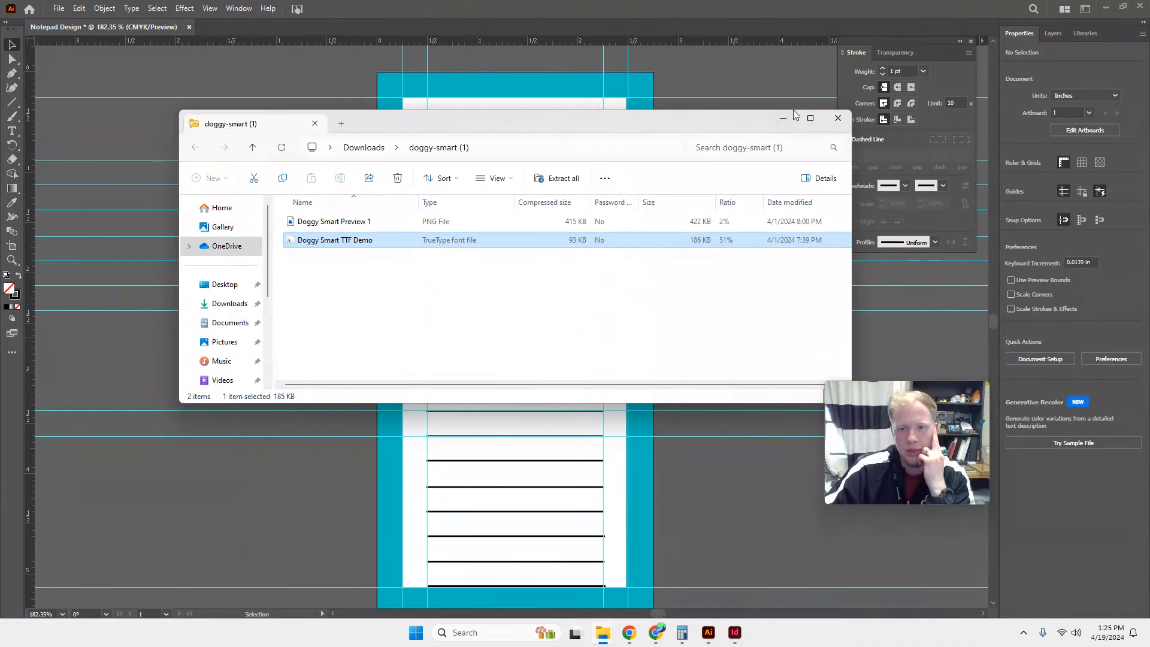
click(838, 111)
click(603, 633)
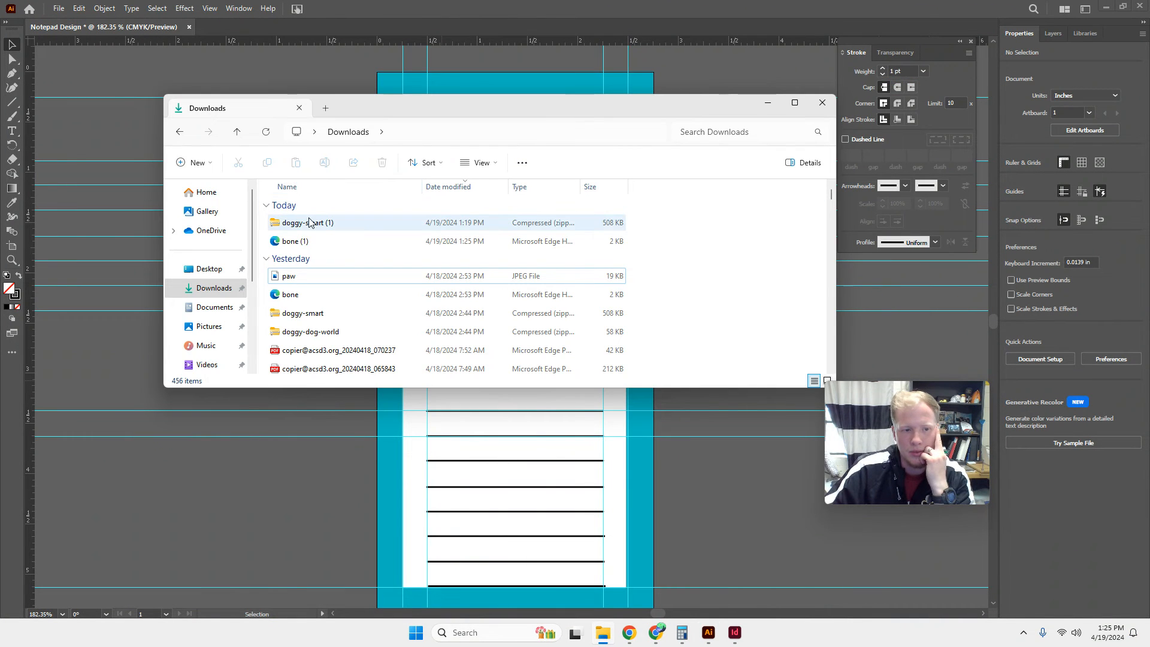
click(320, 244)
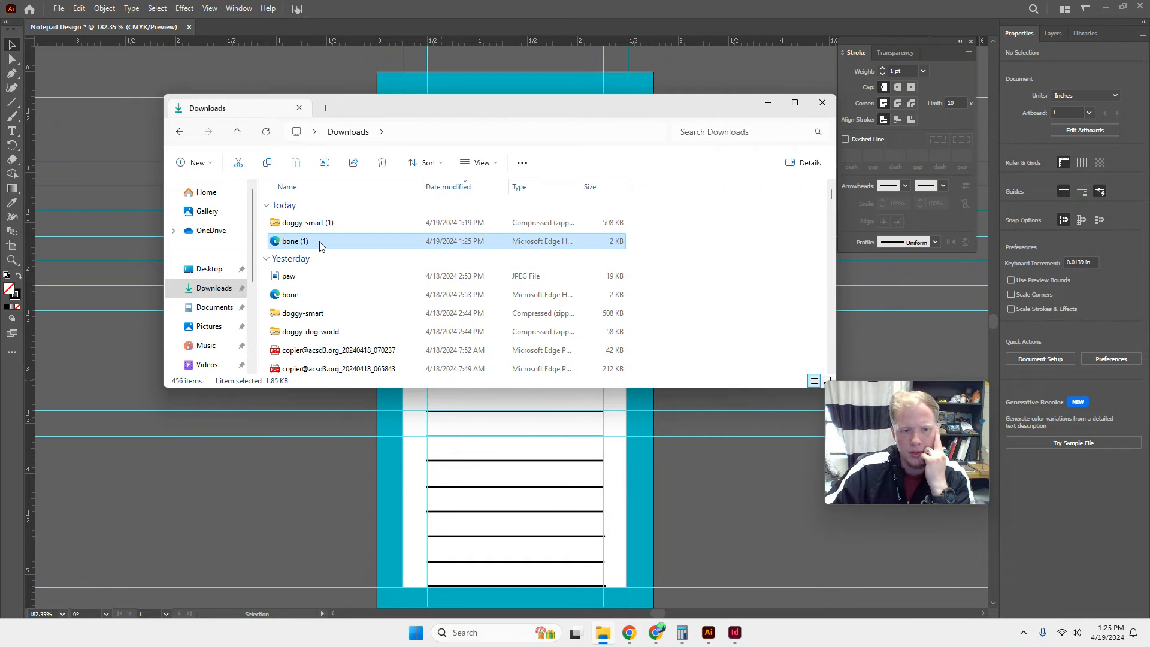
double_click(320, 243)
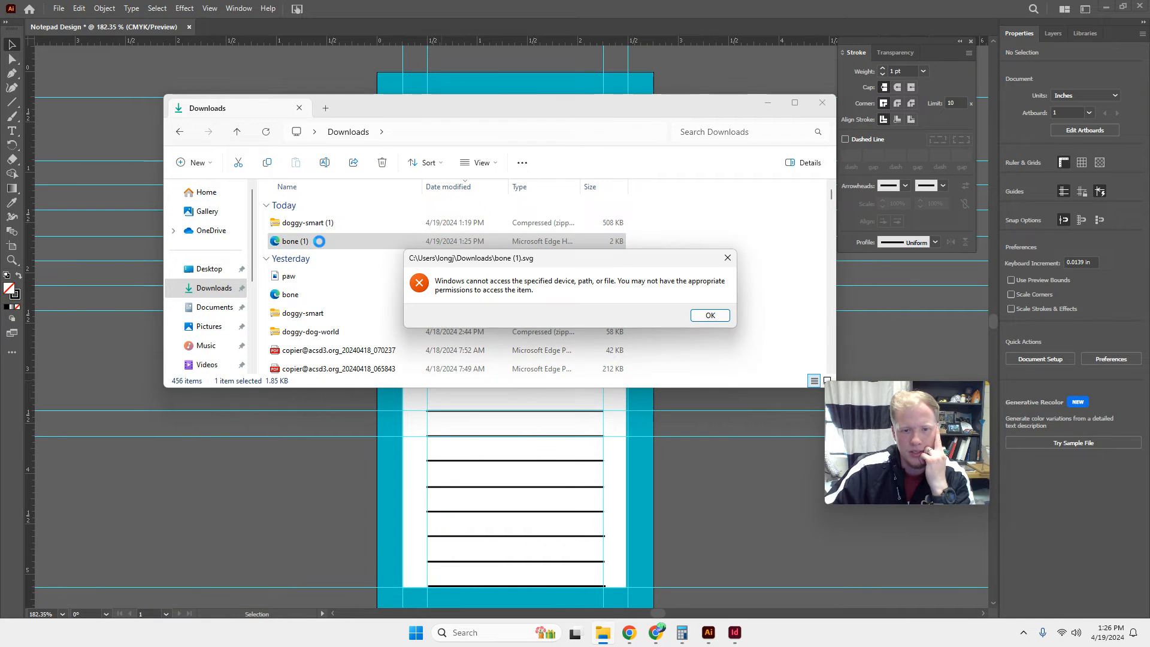
click(714, 313)
drag(321, 241, 213, 441)
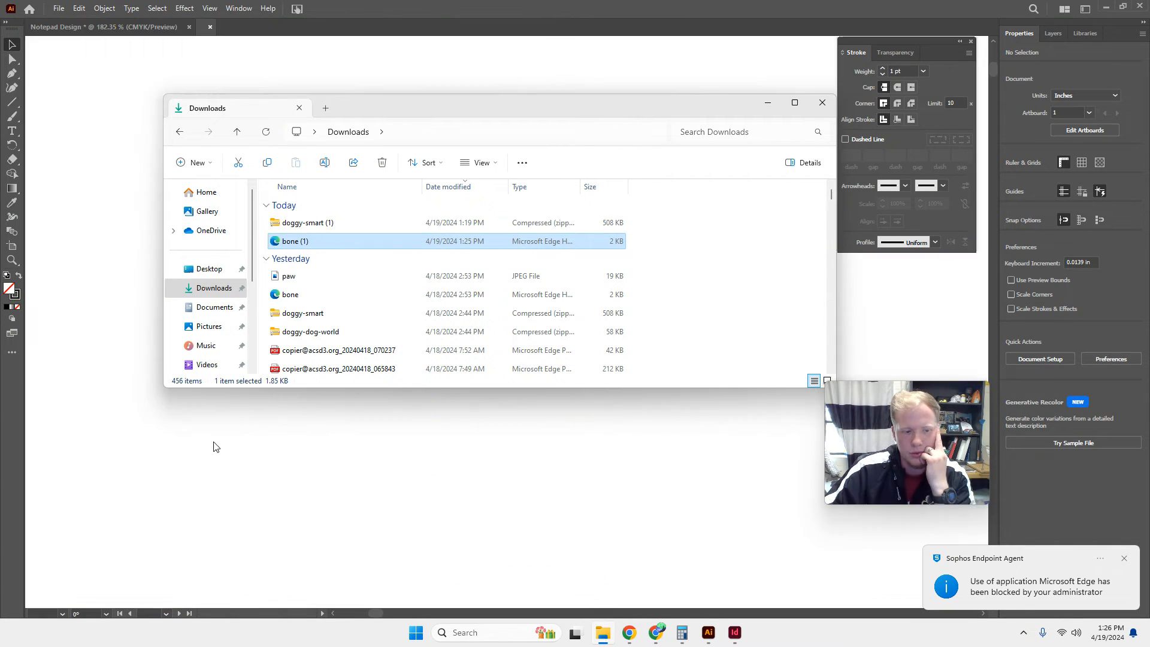
click(823, 103)
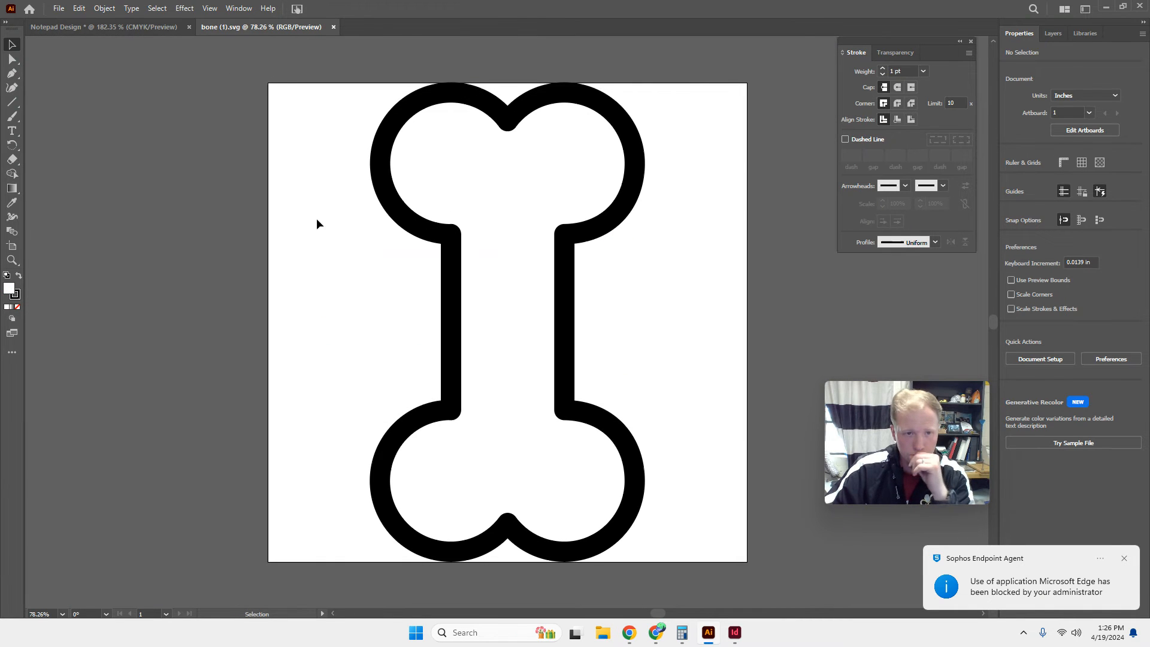
Scale the bone down to about 1.84 by 3.21 in and try it beside the artboard and back on it.
click(73, 27)
click(232, 27)
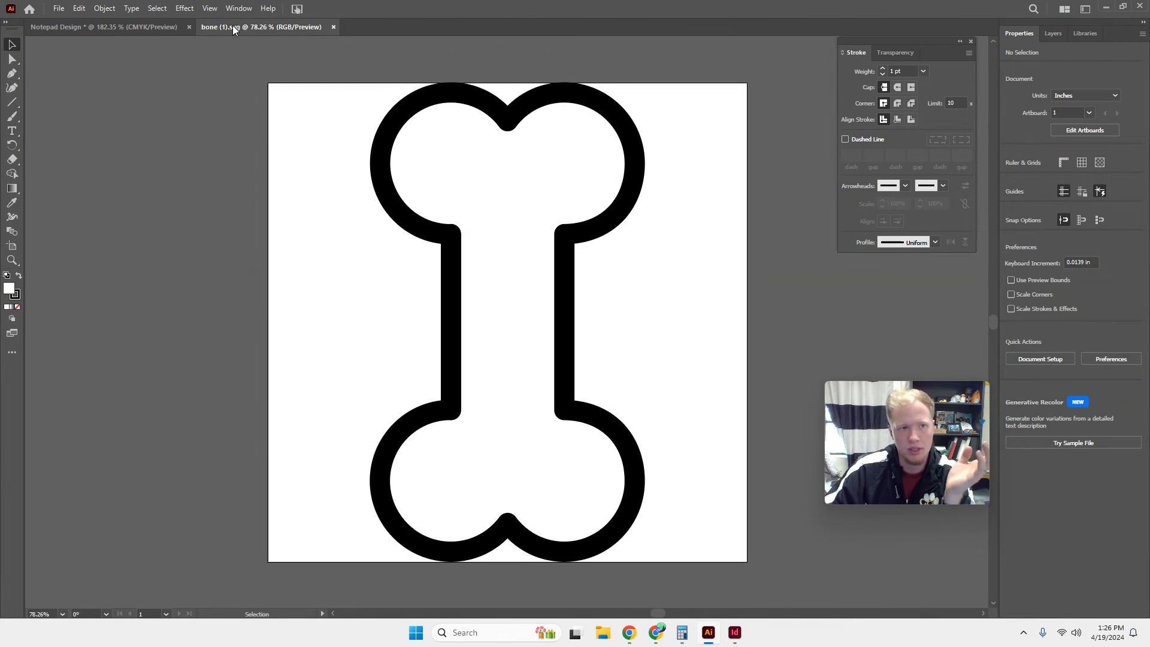
click(441, 246)
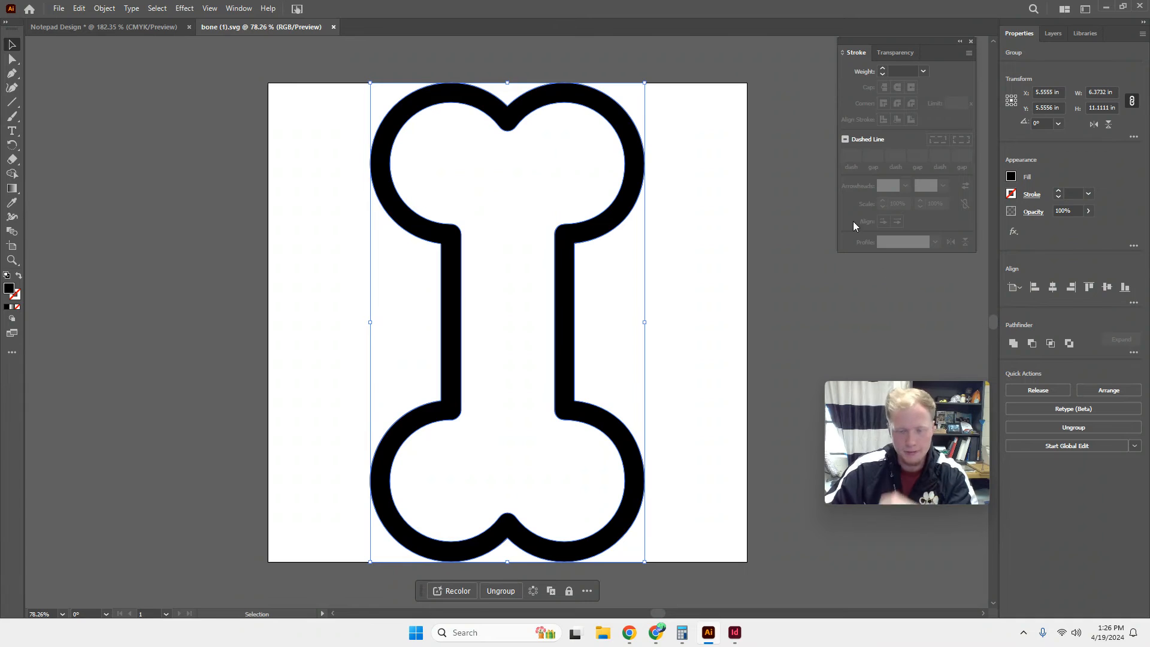
drag(646, 83, 450, 423)
drag(401, 473, 154, 295)
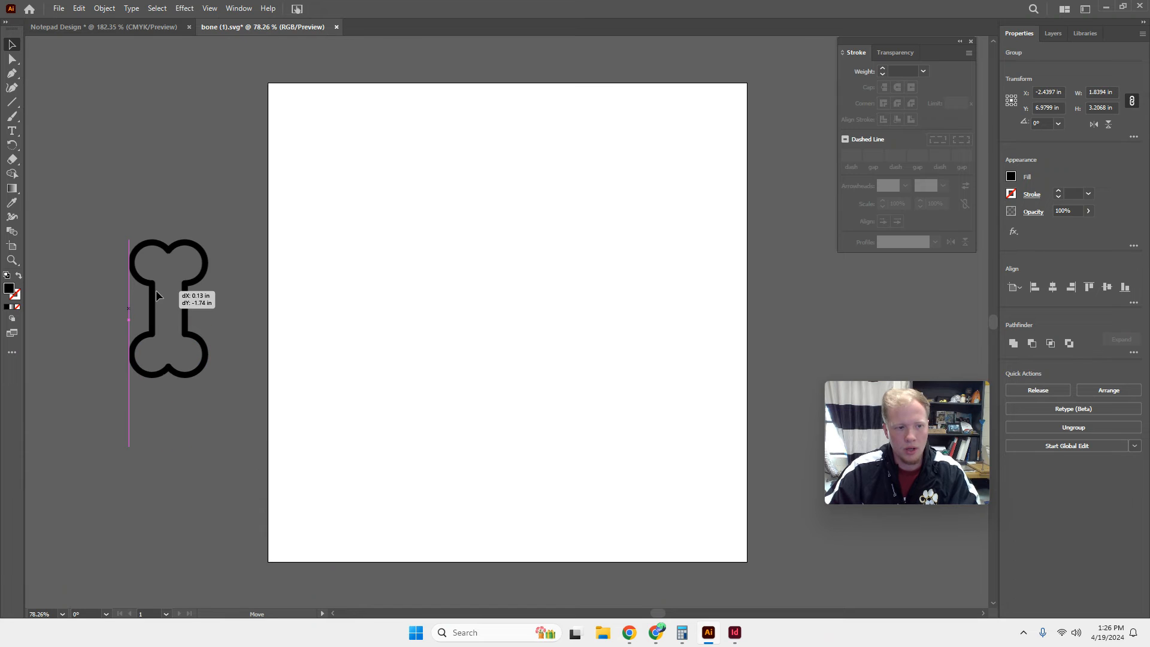
click(424, 235)
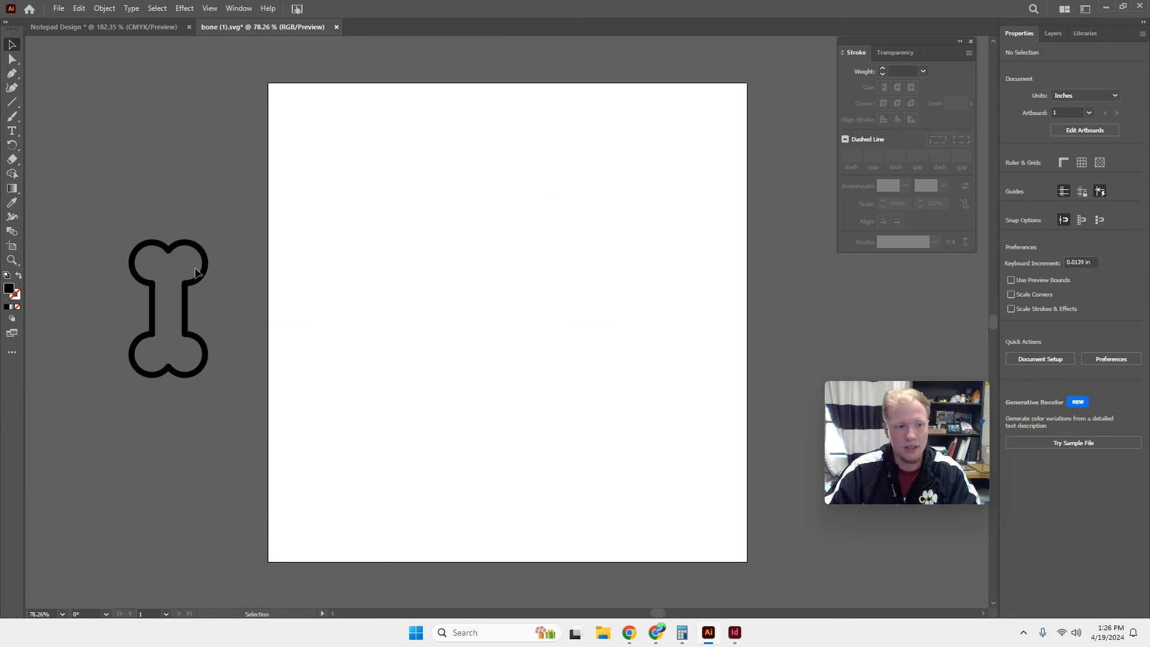
drag(192, 274, 483, 217)
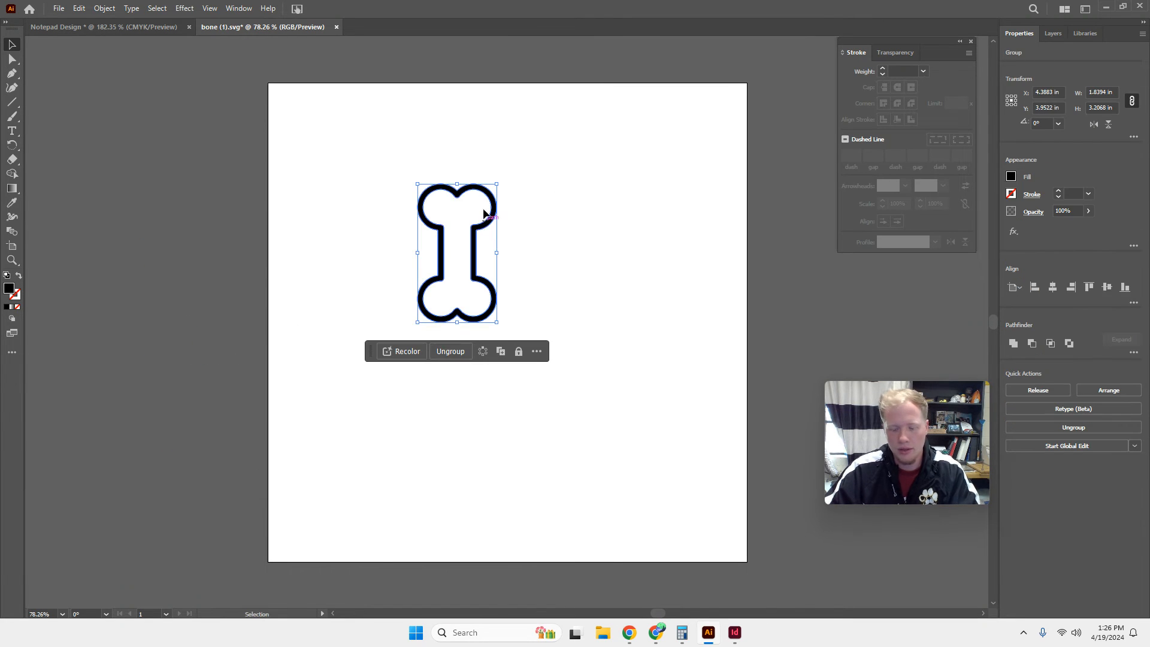
Delete the bone artwork and close bone (1).svg without saving the changes.
key(Delete)
click(735, 633)
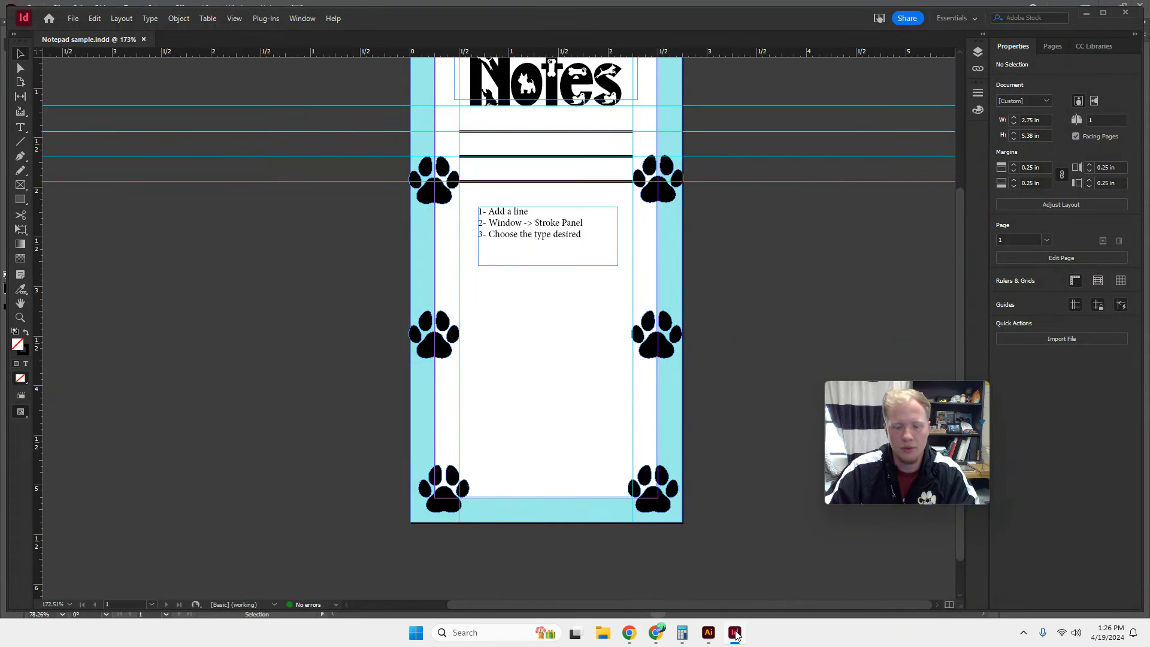
click(709, 633)
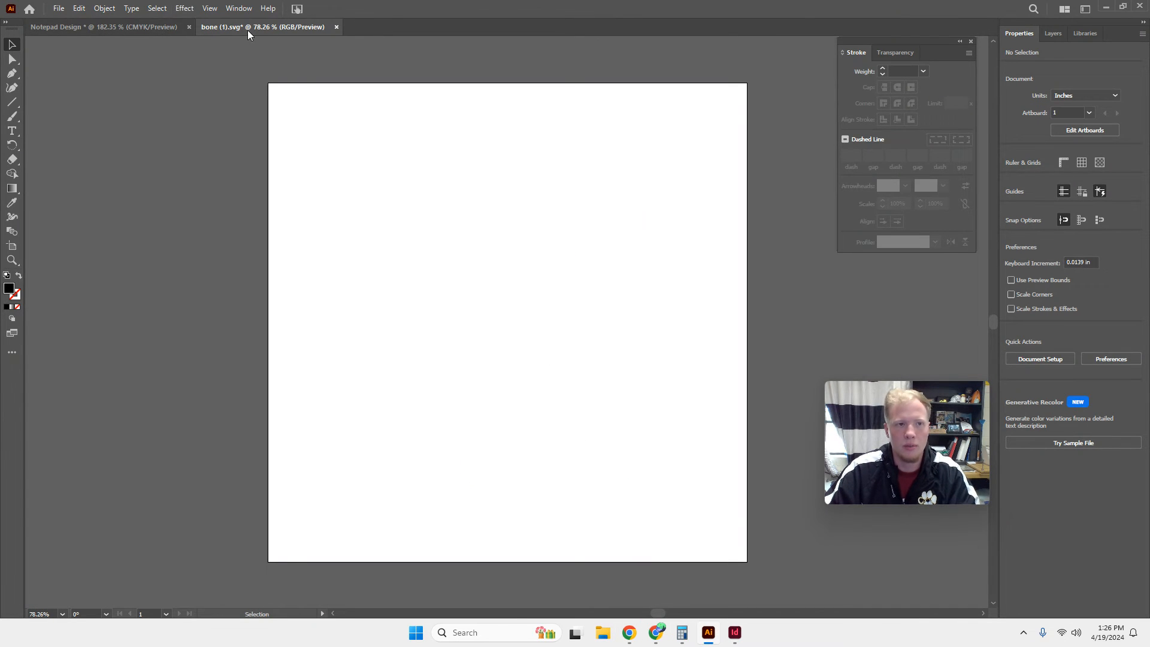
click(336, 28)
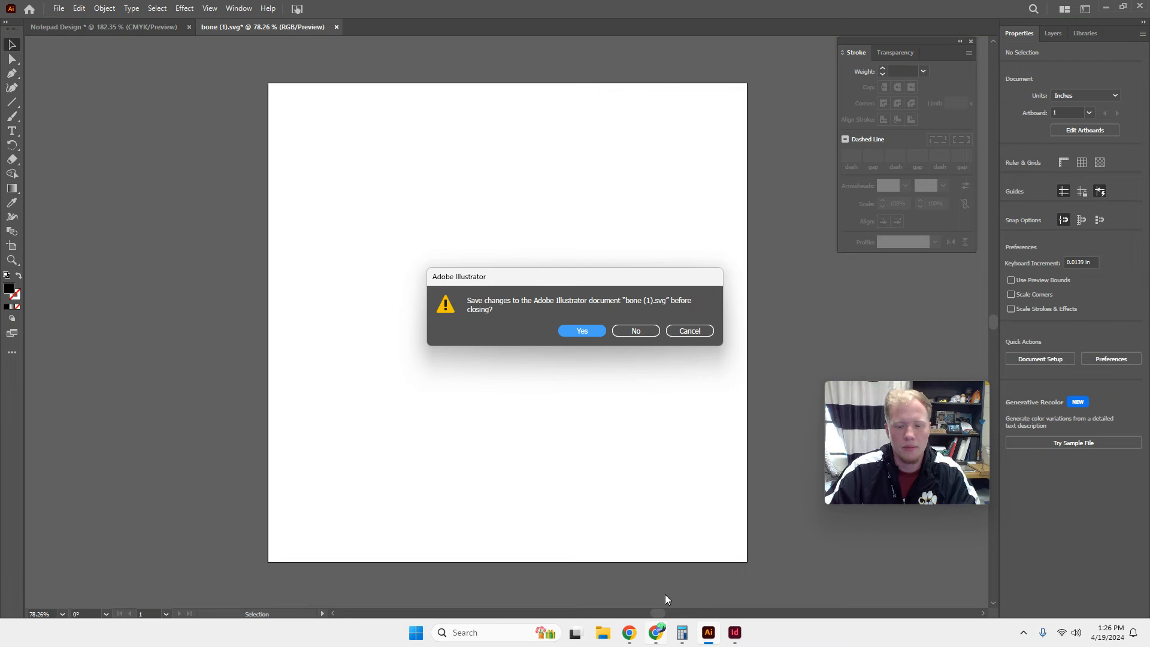
click(636, 331)
Switch to the Chrome browser and change the image search to "dog bone png".
click(657, 633)
click(158, 89)
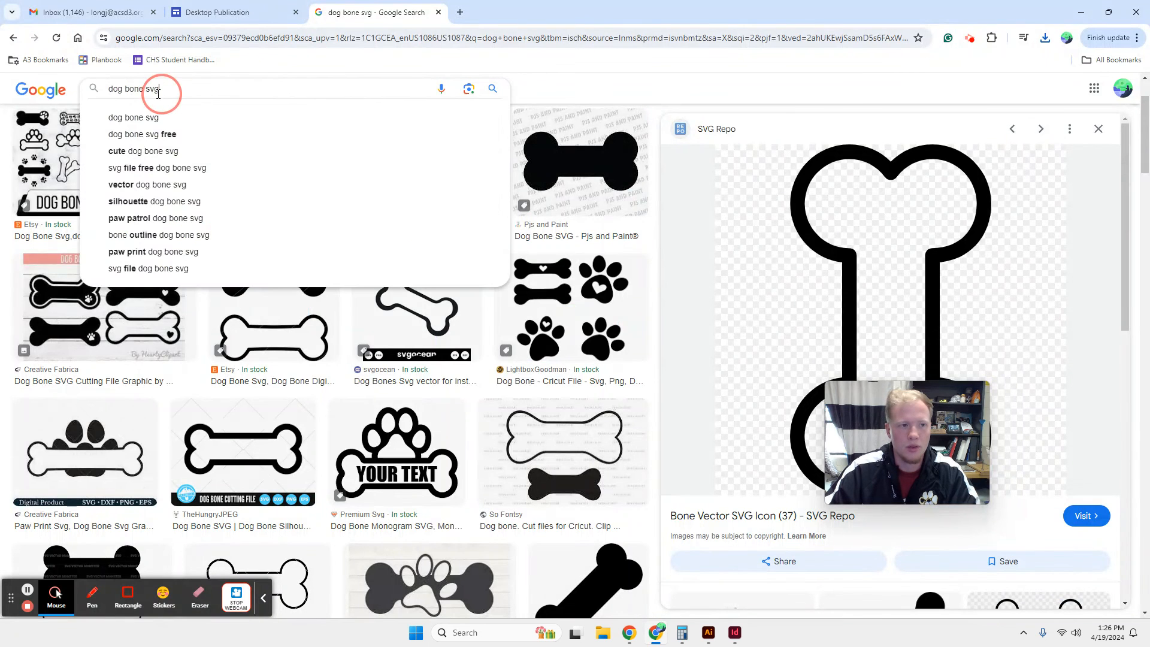
double_click(149, 93)
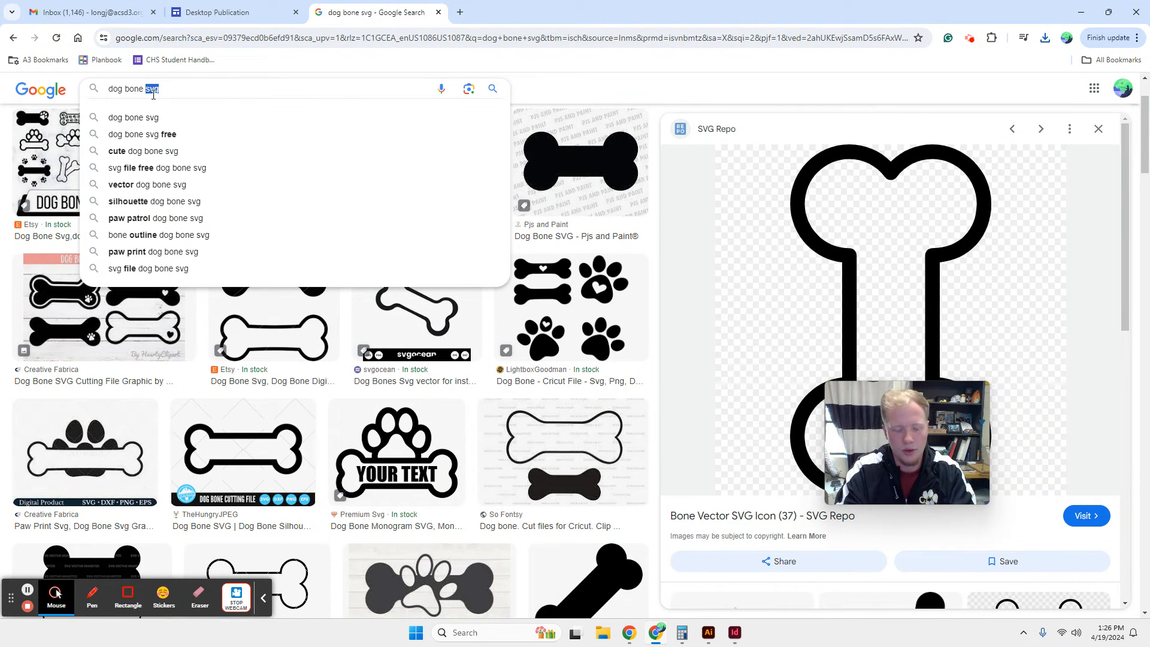
text(png)
key(Return)
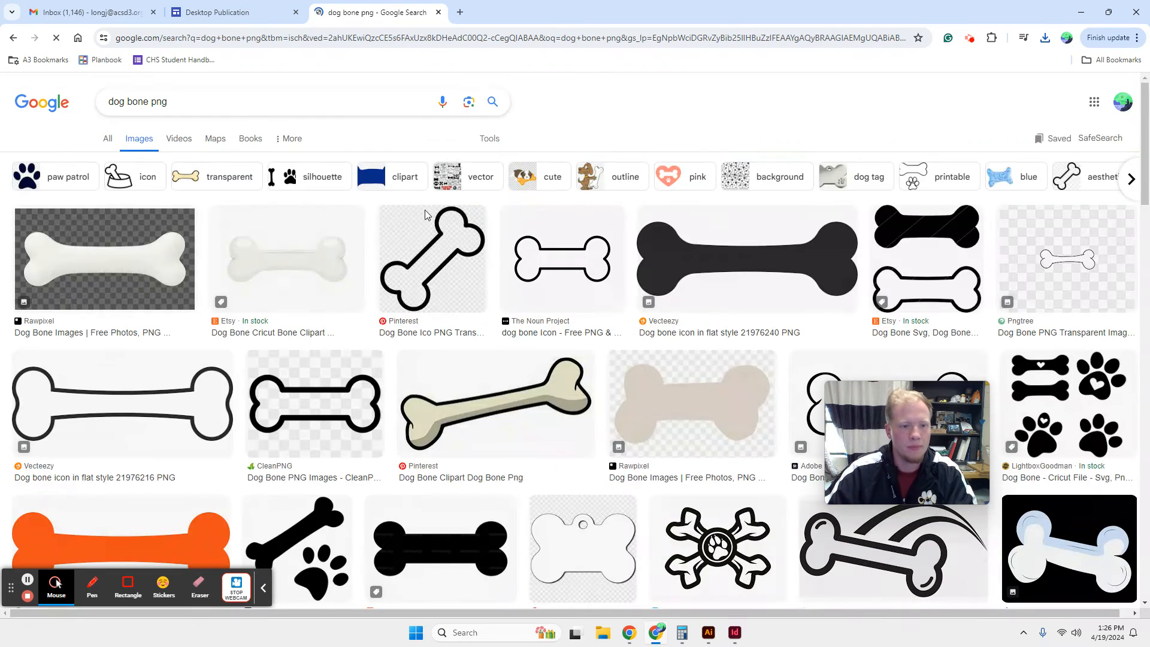
Compare outlined bone images and save the Adobe Stock one to Downloads as the JPG file "bone 1".
click(556, 254)
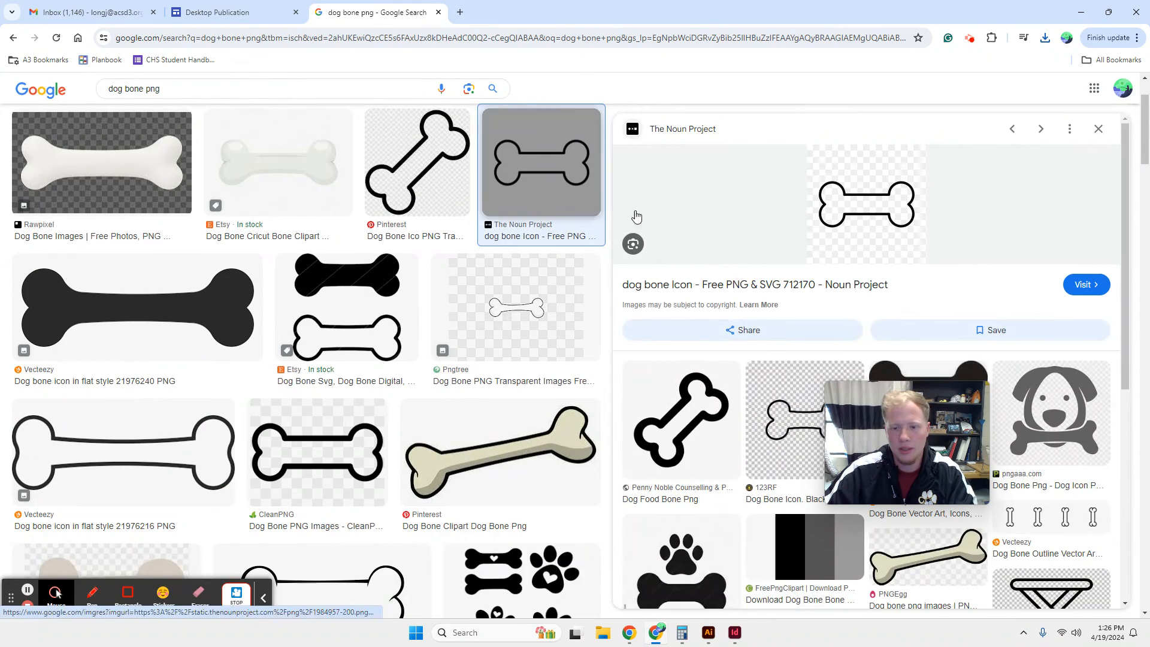
scroll(430, 333, down, 2)
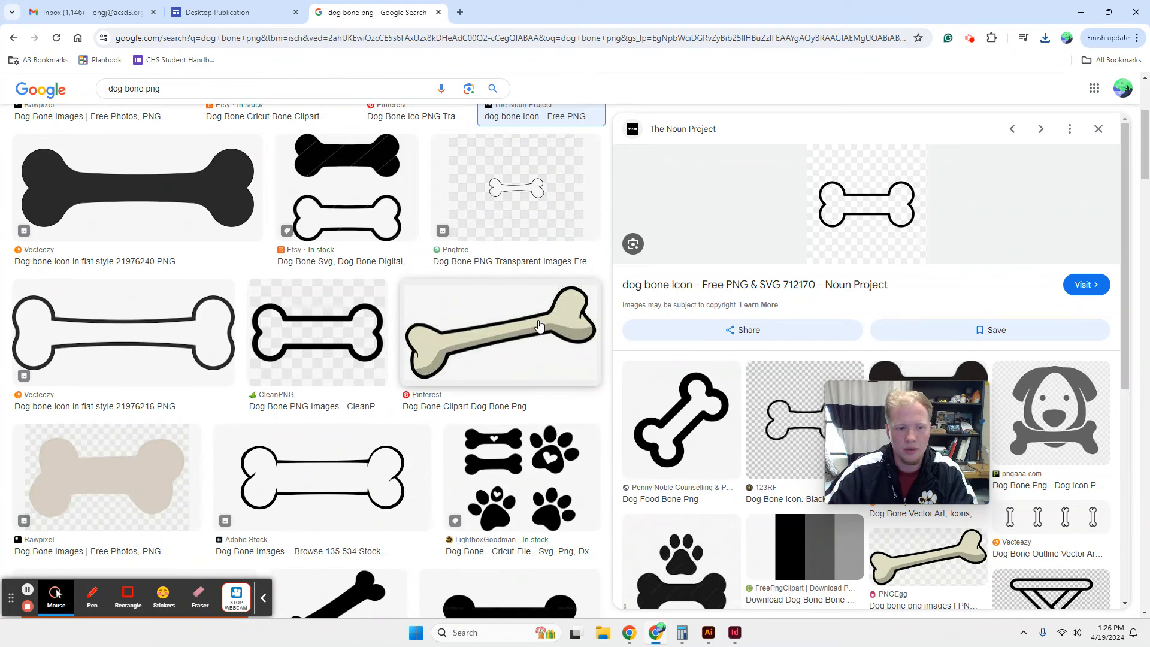
click(123, 339)
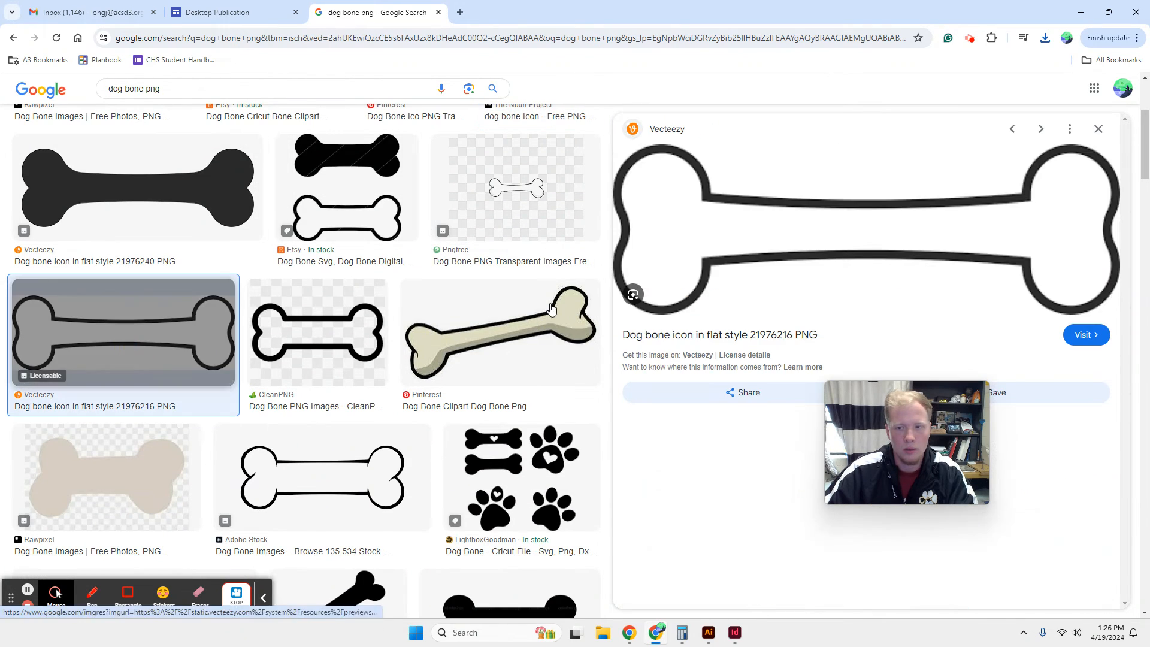
click(324, 485)
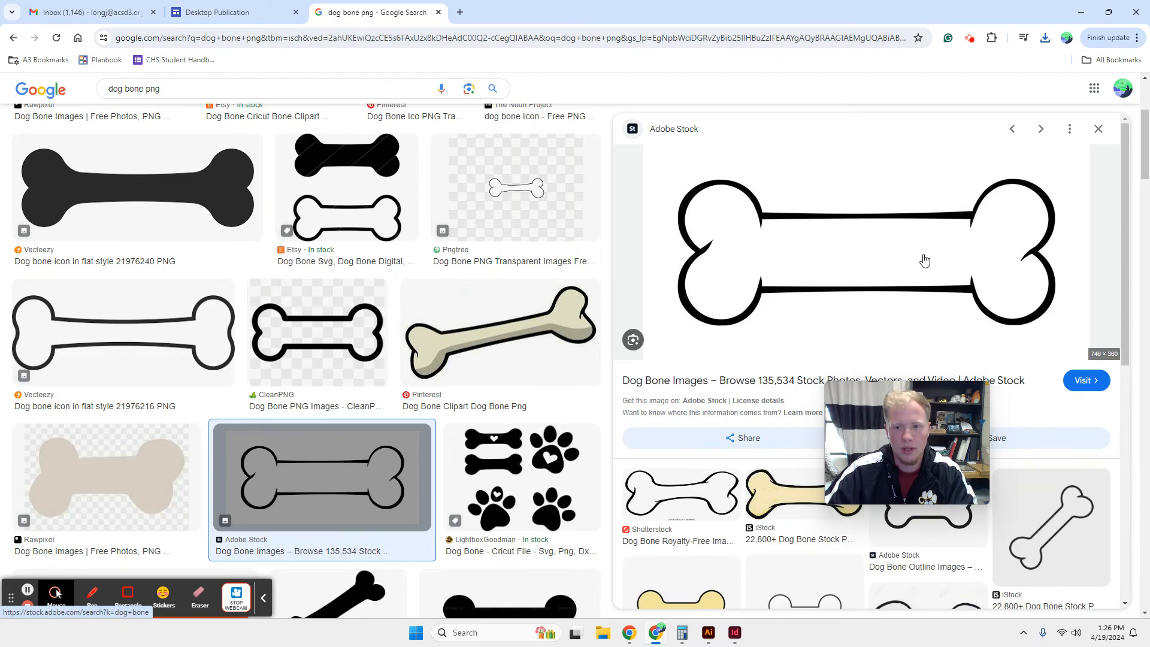
right_click(885, 228)
click(938, 386)
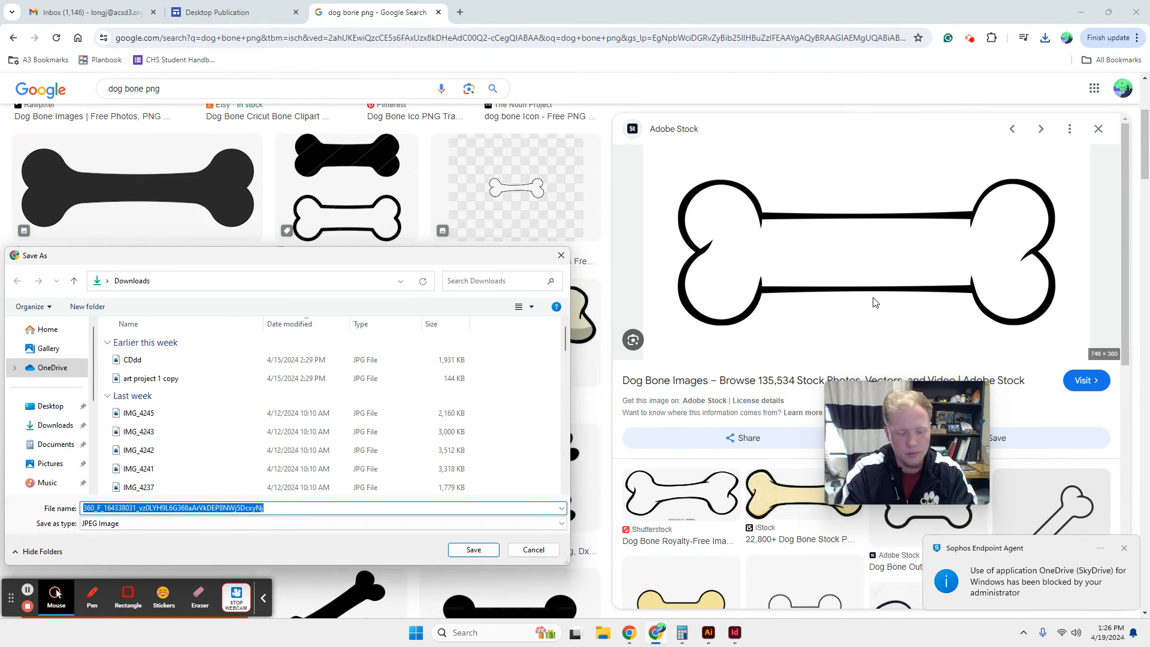
text(bone)
key(Return)
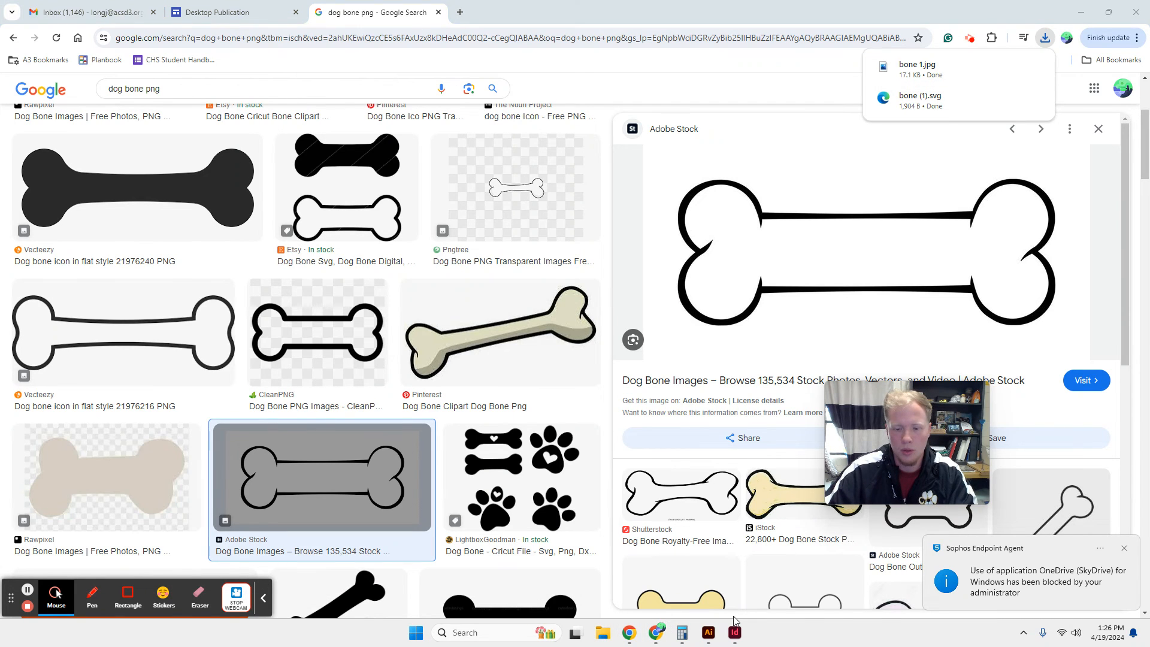
Switch to Illustrator and place the bone 1 JPG from Downloads on the canvas left of the notepad artboard.
click(708, 632)
click(603, 632)
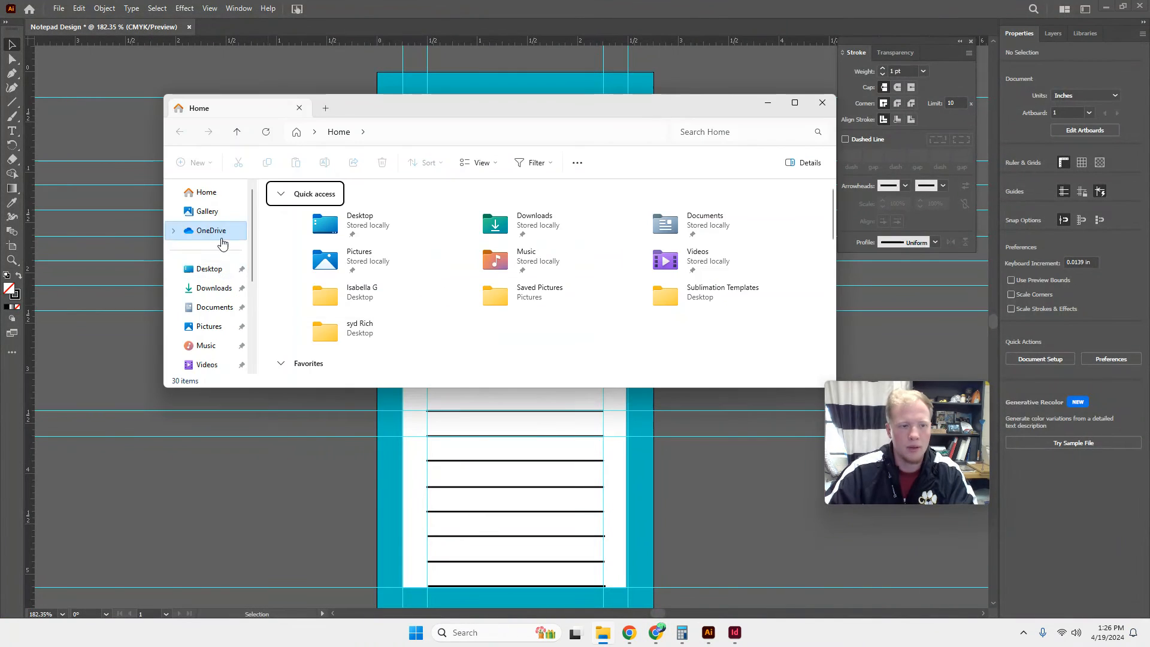
click(214, 288)
click(291, 223)
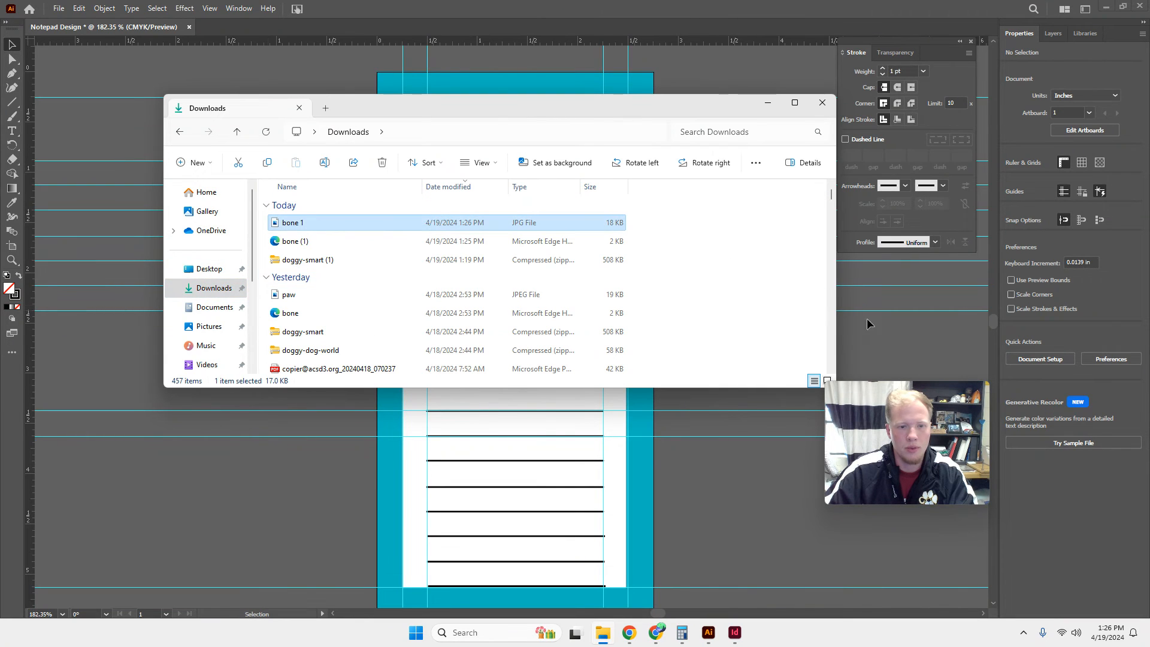
drag(232, 416, 235, 432)
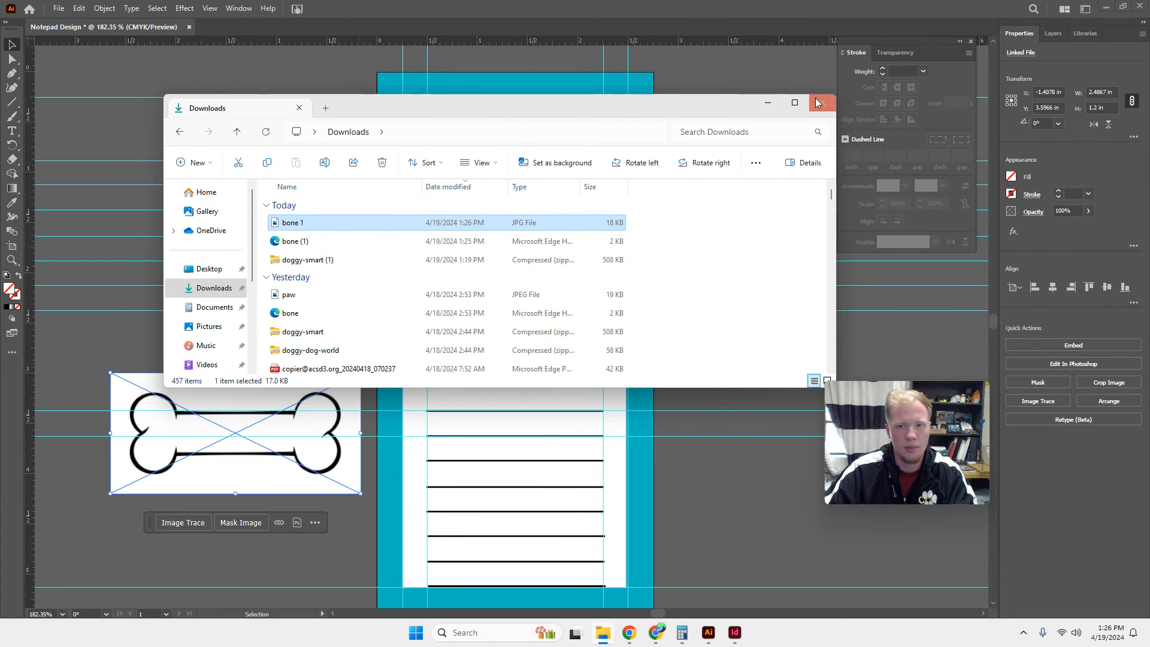
Close off the file browser, image-trace the placed bone picture and expand the tracing into editable paths.
click(768, 102)
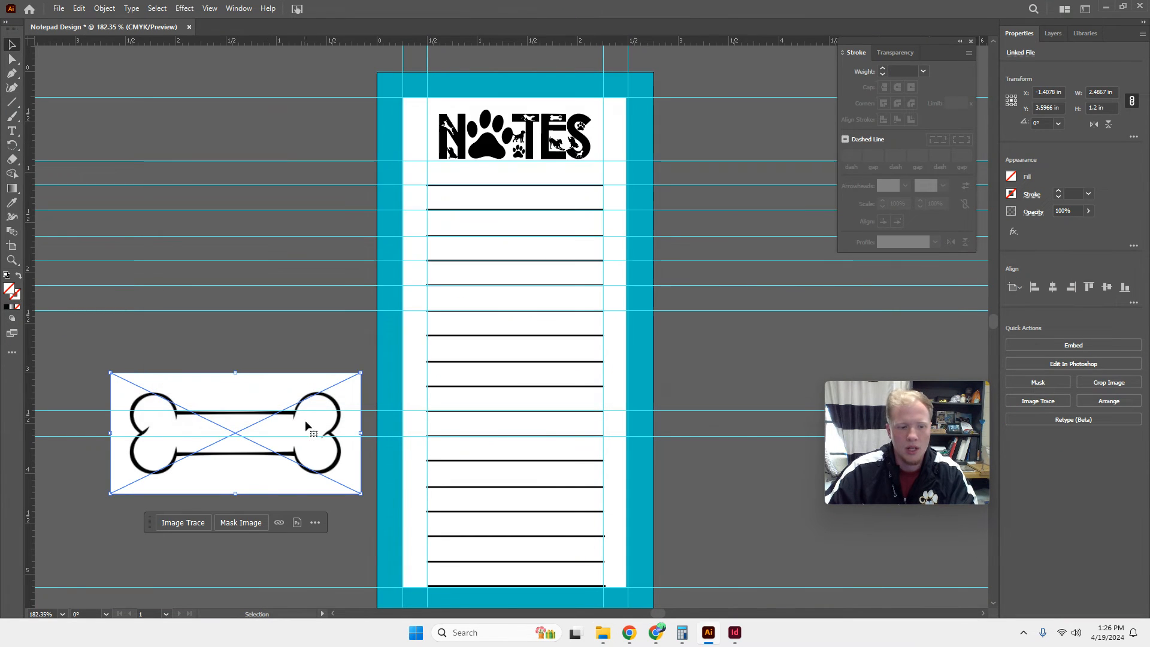
click(189, 524)
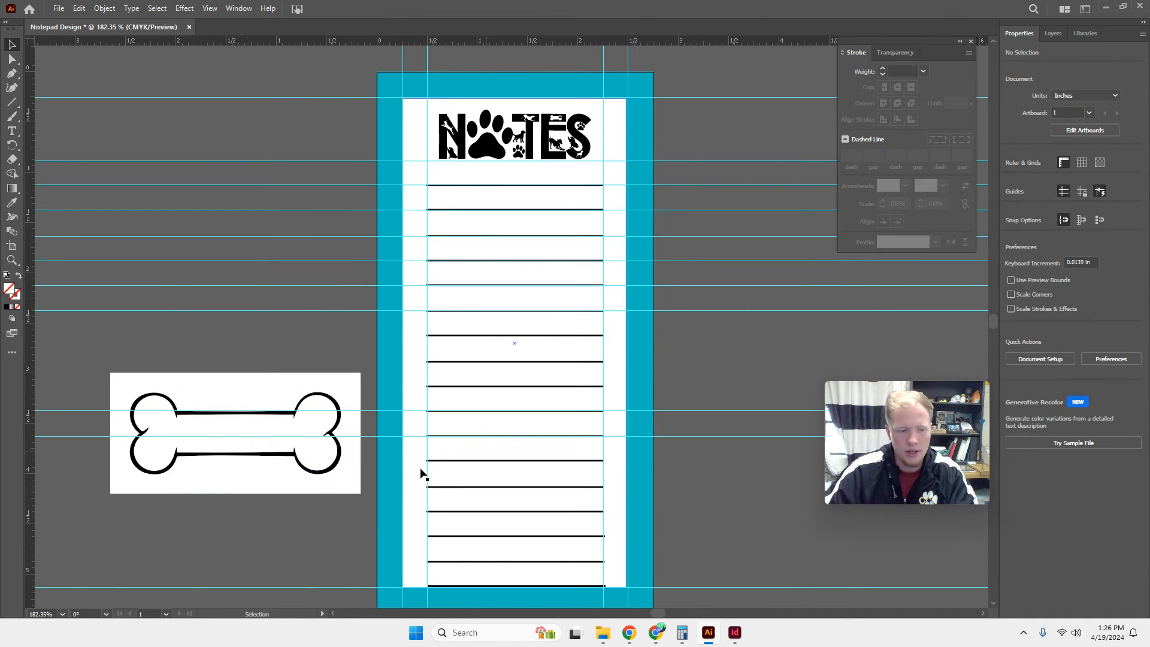
click(1100, 394)
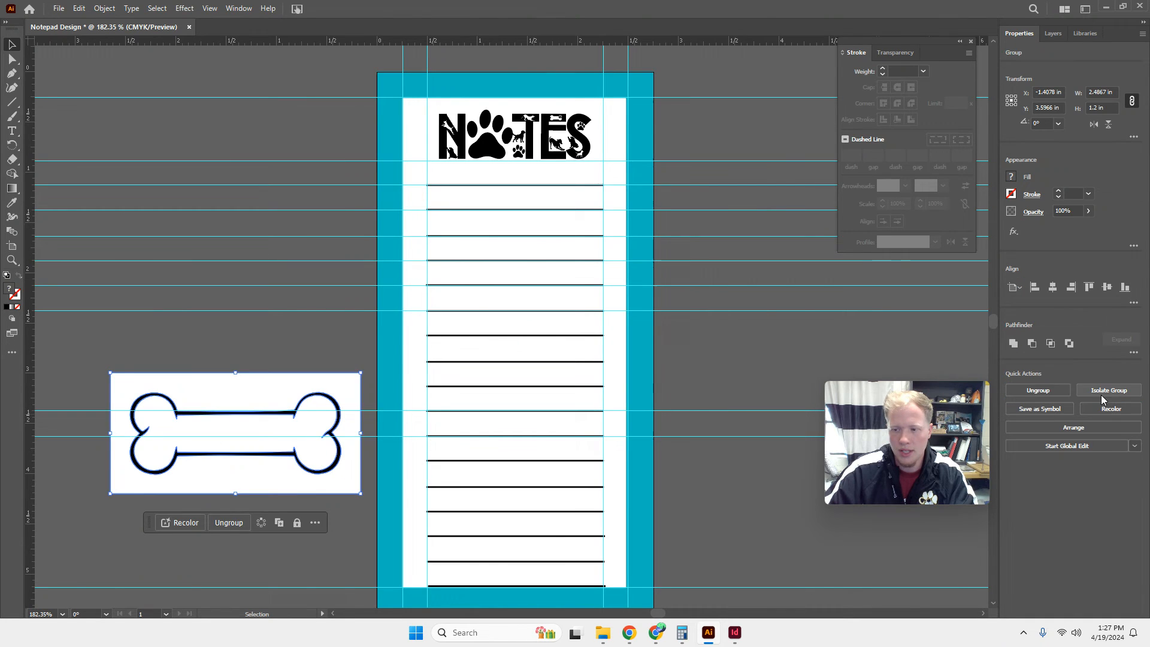
Ungroup the traced bone artwork and delete its white rectangular background.
click(1039, 390)
click(319, 580)
click(271, 484)
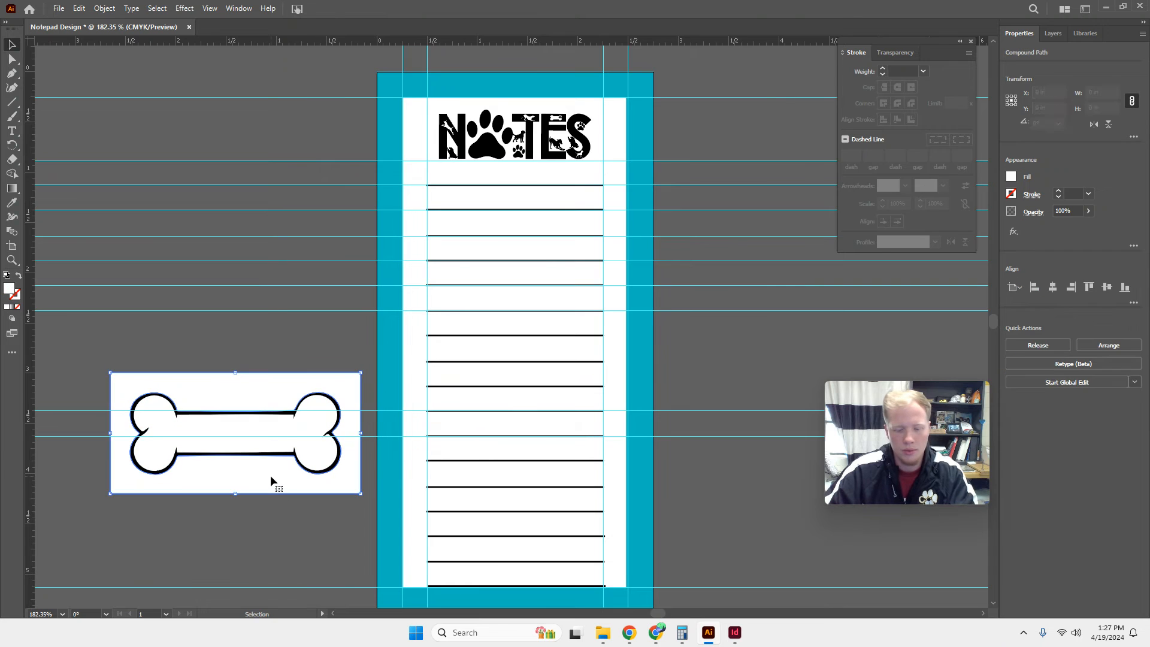
key(Delete)
Group the bone pieces, then shrink the bone to about 0.65 by 0.52 in, tilted about 32°, over the notepad's upper-left corner.
drag(128, 370, 249, 419)
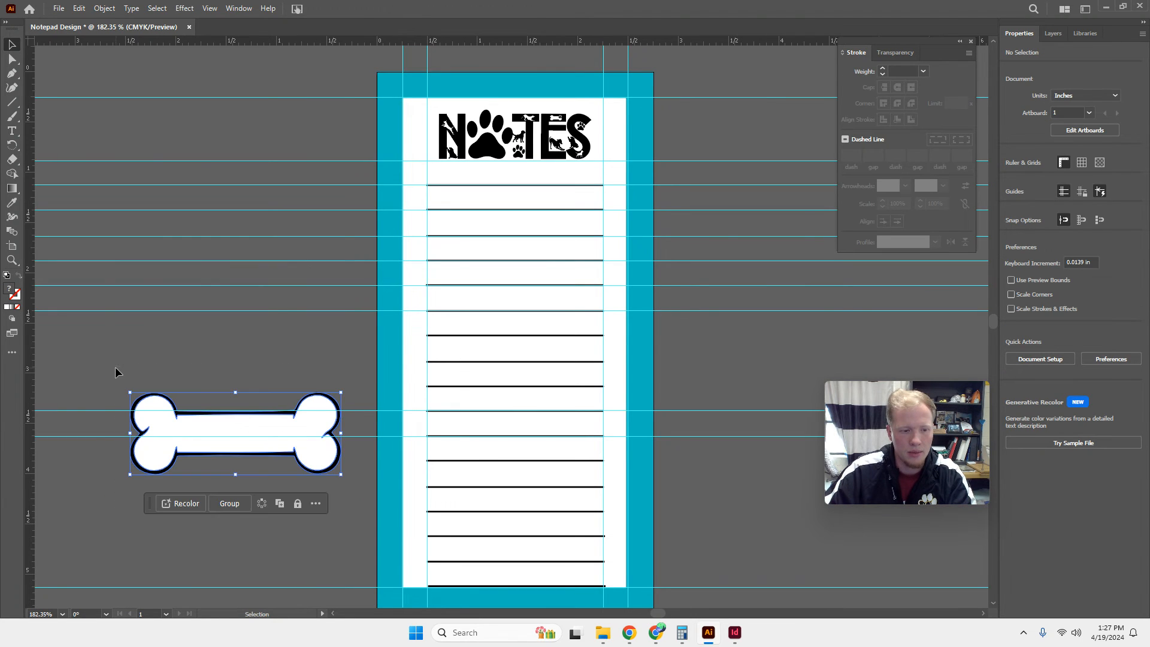
click(229, 504)
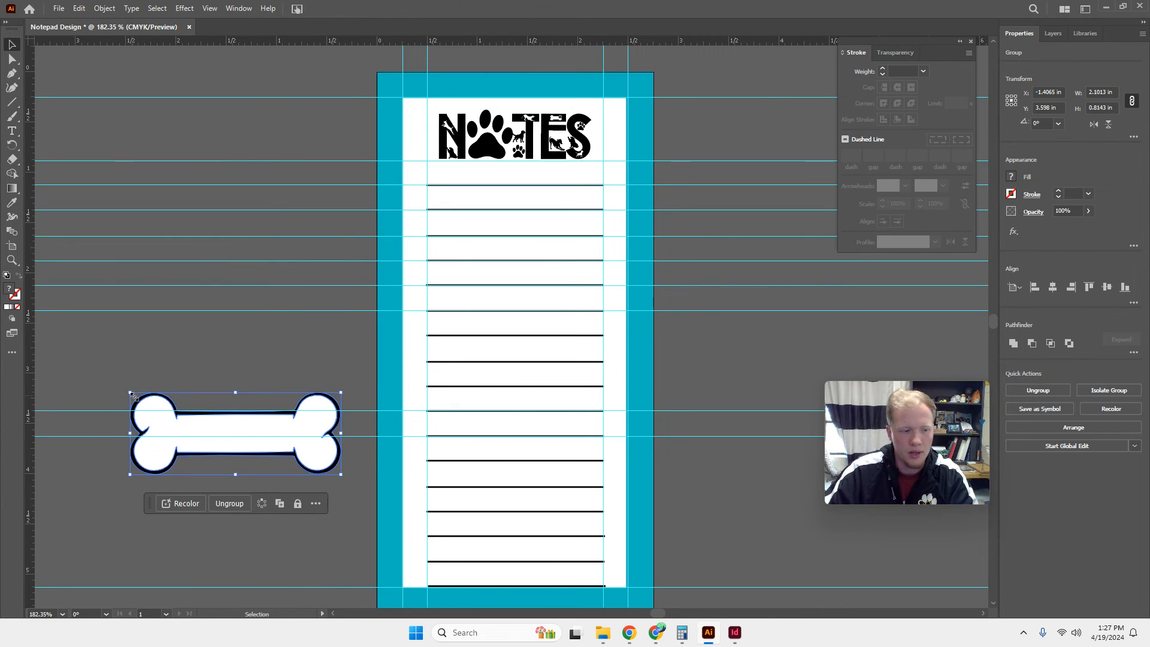
drag(132, 394, 404, 102)
Copy the corner bone, place a copy tilted the opposite way below it on the left border, and another on the right border.
key(ctrl+c)
key(ctrl+v)
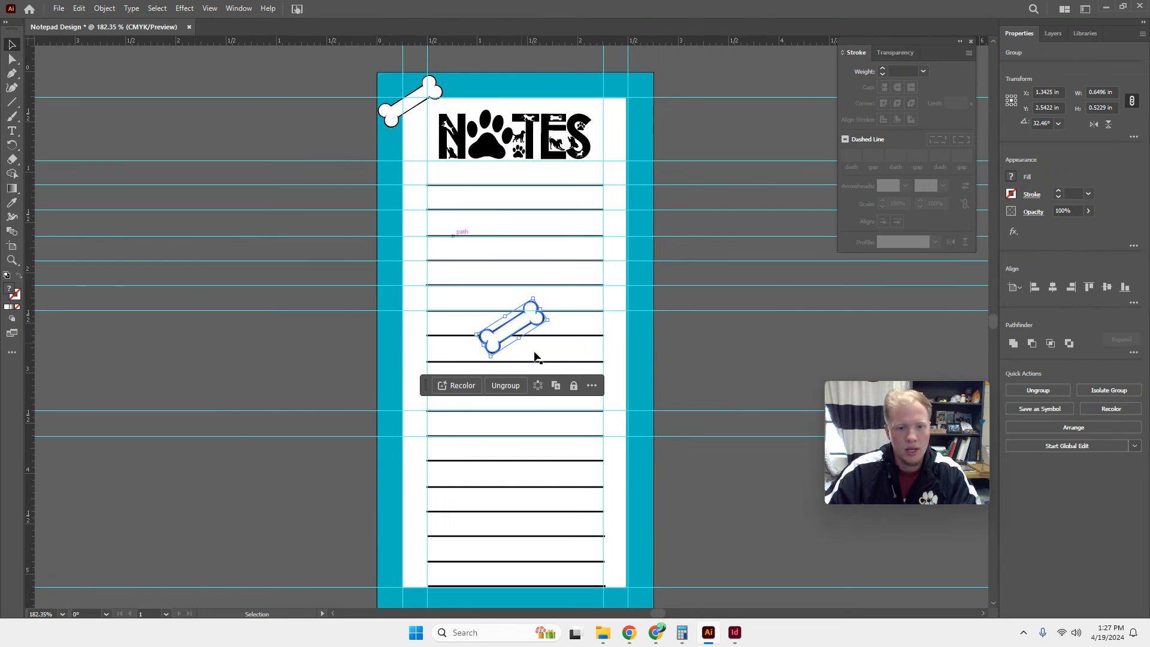
drag(506, 326, 390, 170)
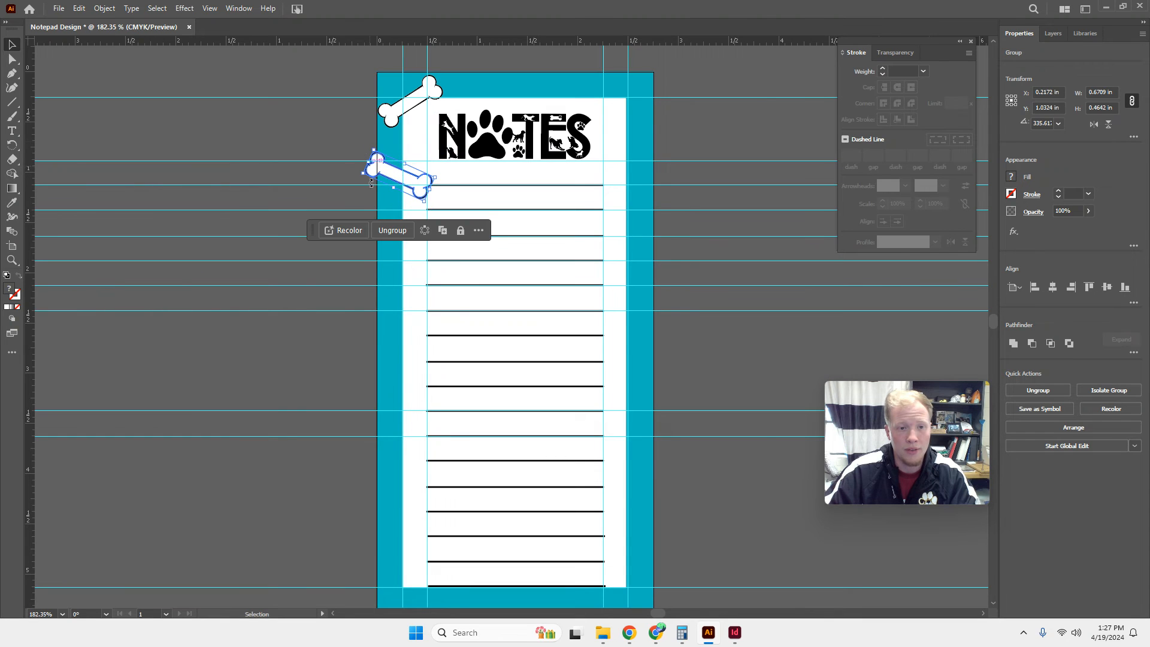
key(ctrl+v)
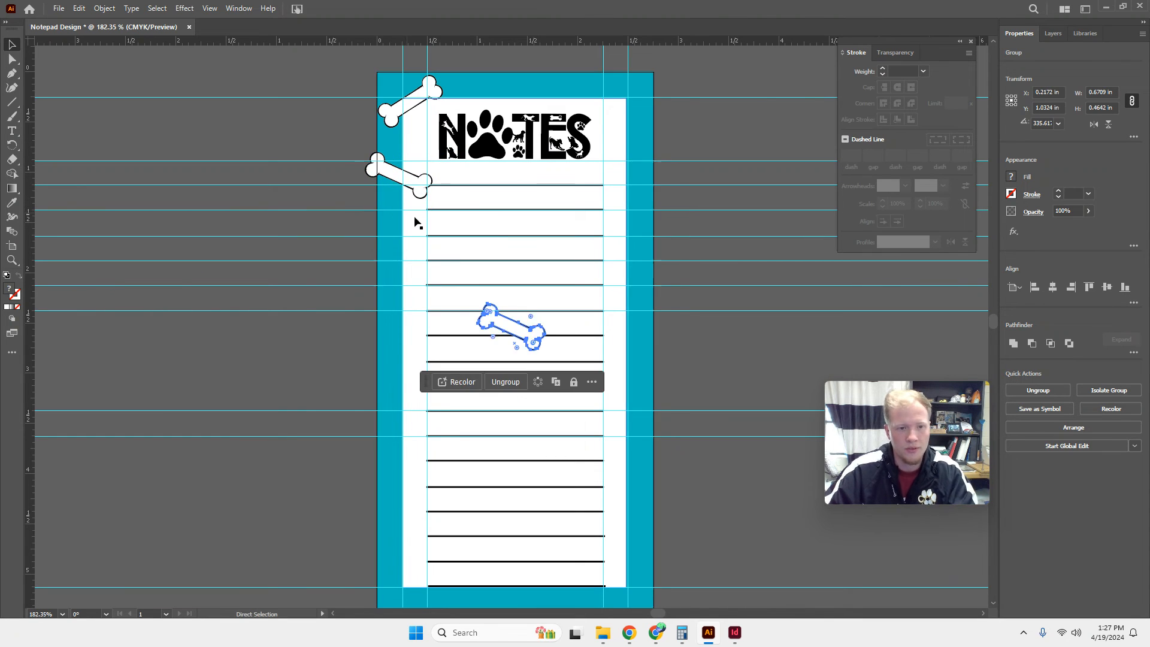
drag(519, 332, 638, 275)
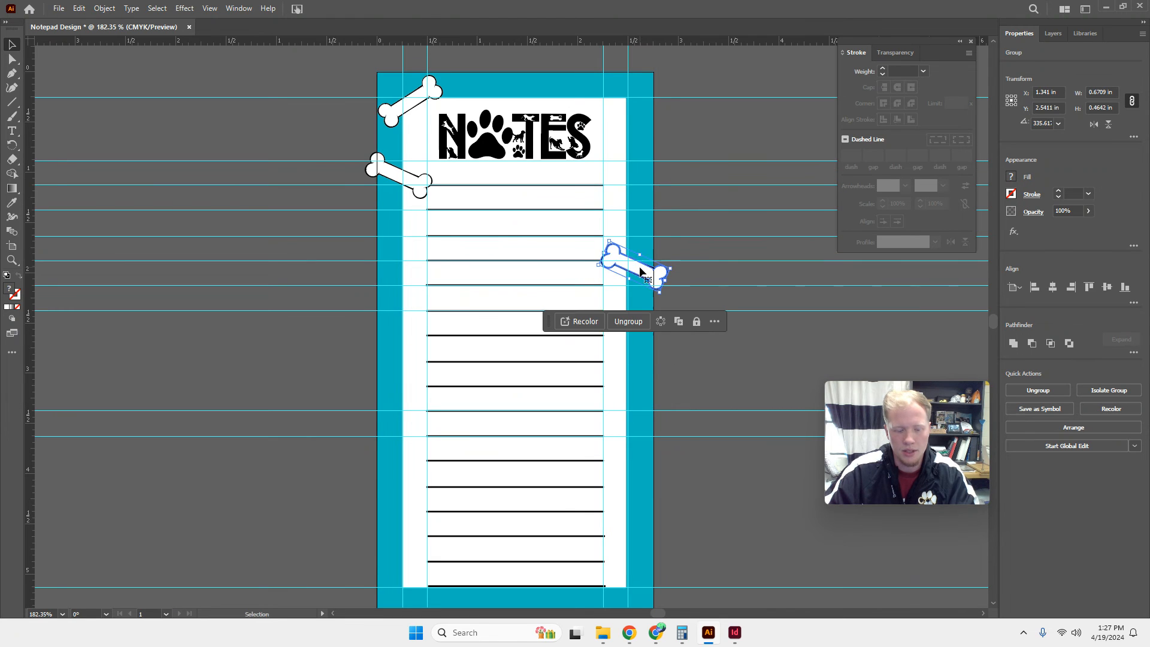
Add three more bone copies down the left border, tilting the uppermost of them up towards the right.
key(ctrl+v)
drag(515, 328, 395, 269)
click(401, 180)
key(ctrl+v)
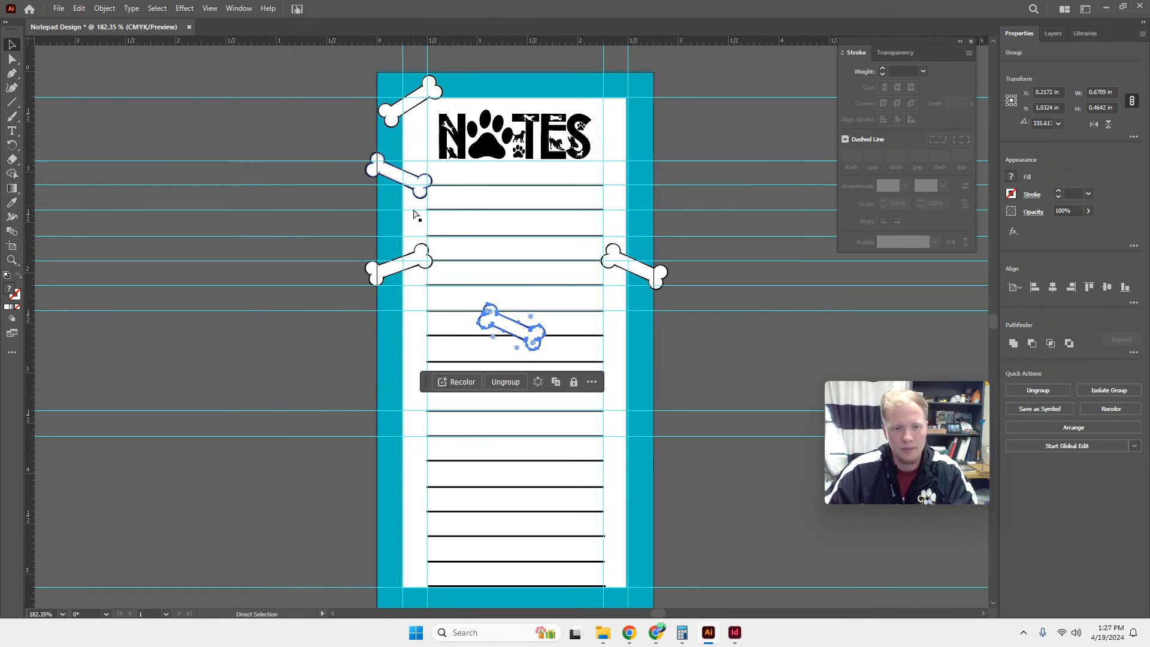
drag(516, 331, 410, 357)
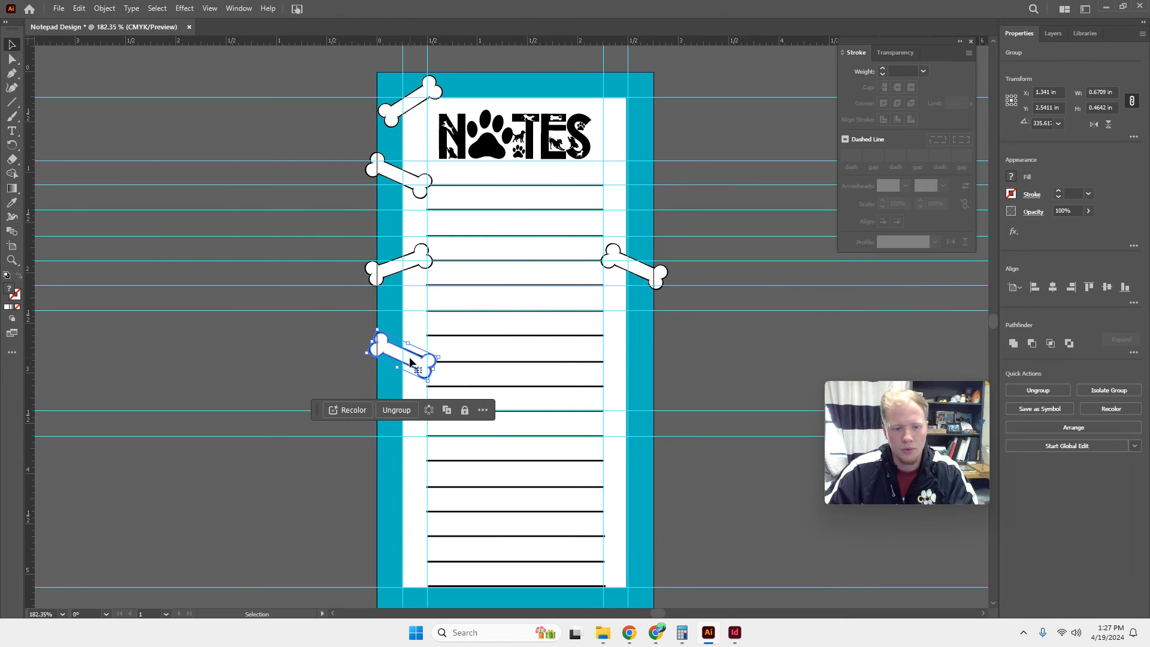
key(ctrl+v)
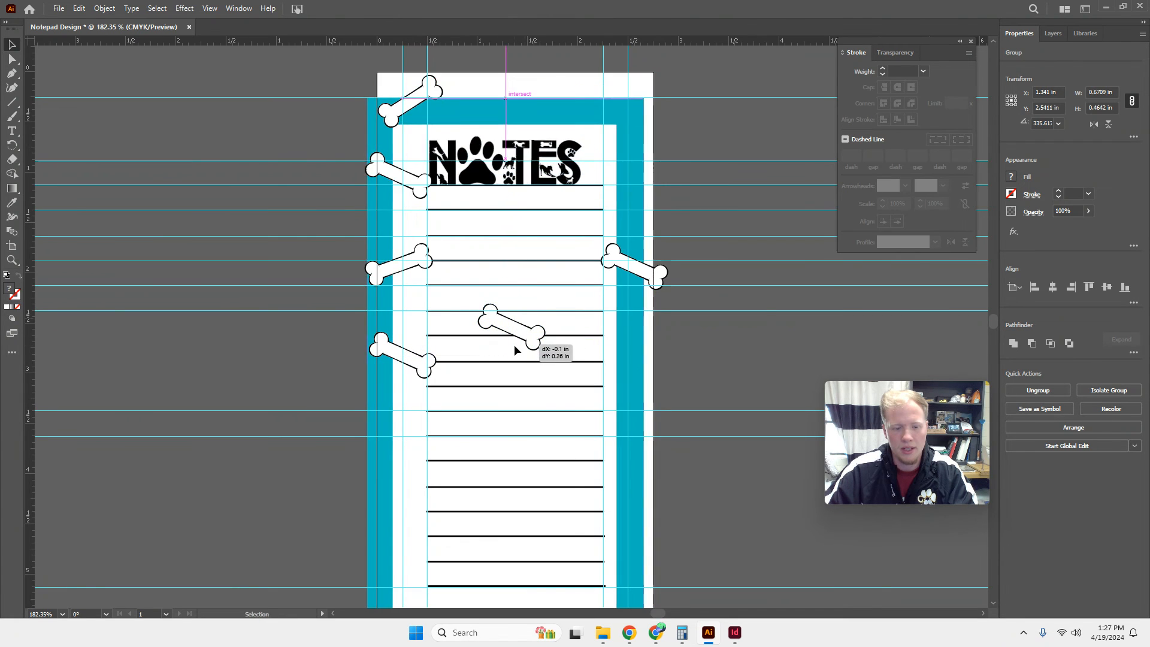
click(514, 344)
mouse_move(521, 329)
mouse_down()
mouse_move(474, 350)
mouse_move(406, 489)
mouse_move(412, 475)
mouse_up()
Inspect the objects in Layer 1, selecting the group with the teal border and NOTES title to check its contents.
click(1054, 34)
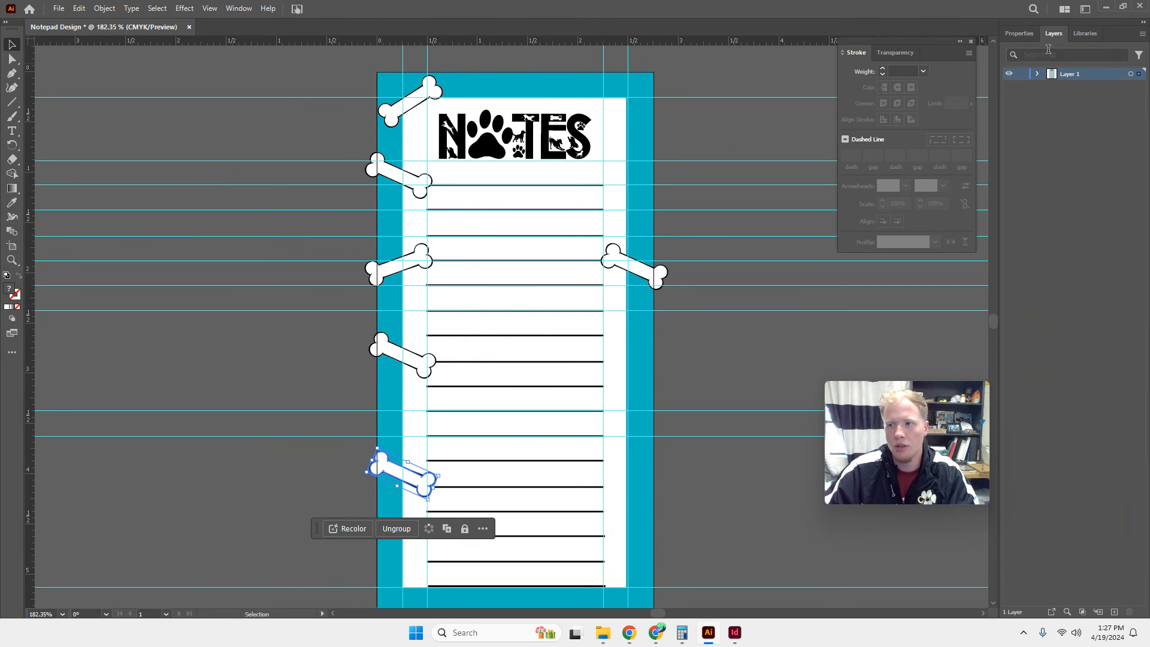
click(1038, 74)
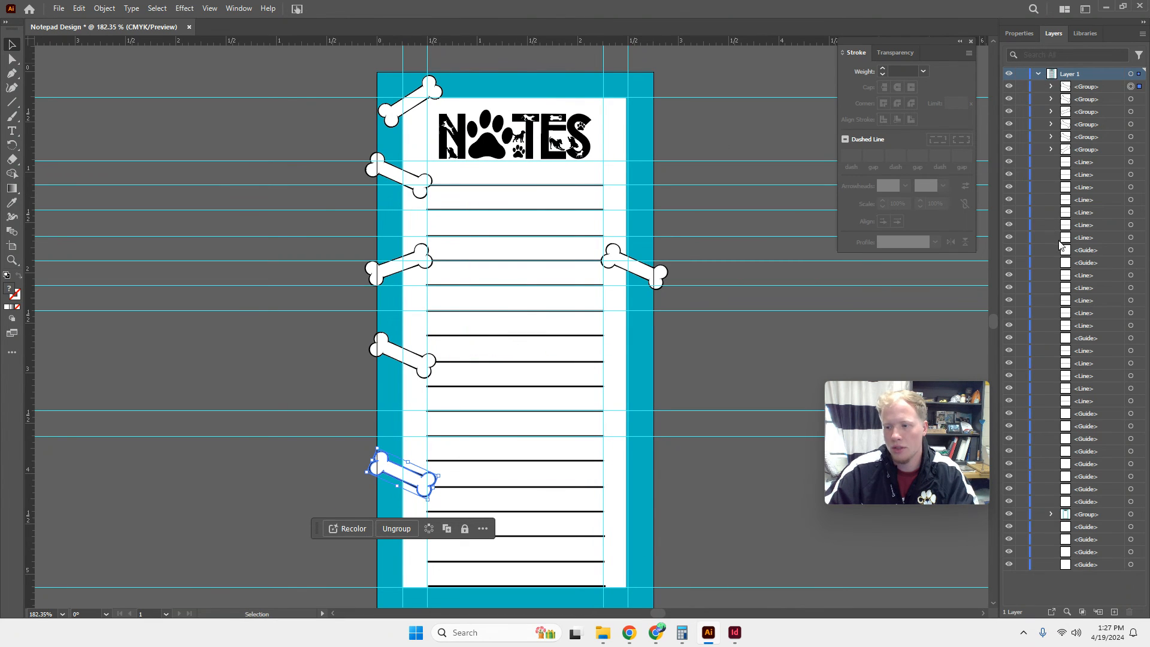
click(1140, 515)
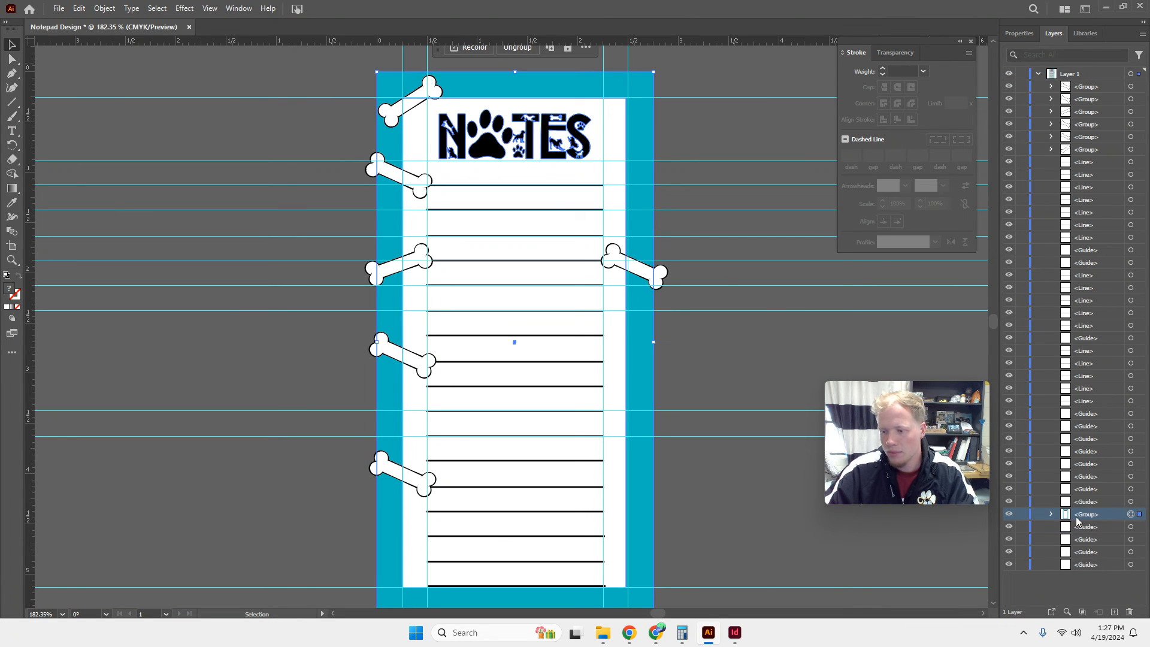
click(1053, 515)
click(1053, 515)
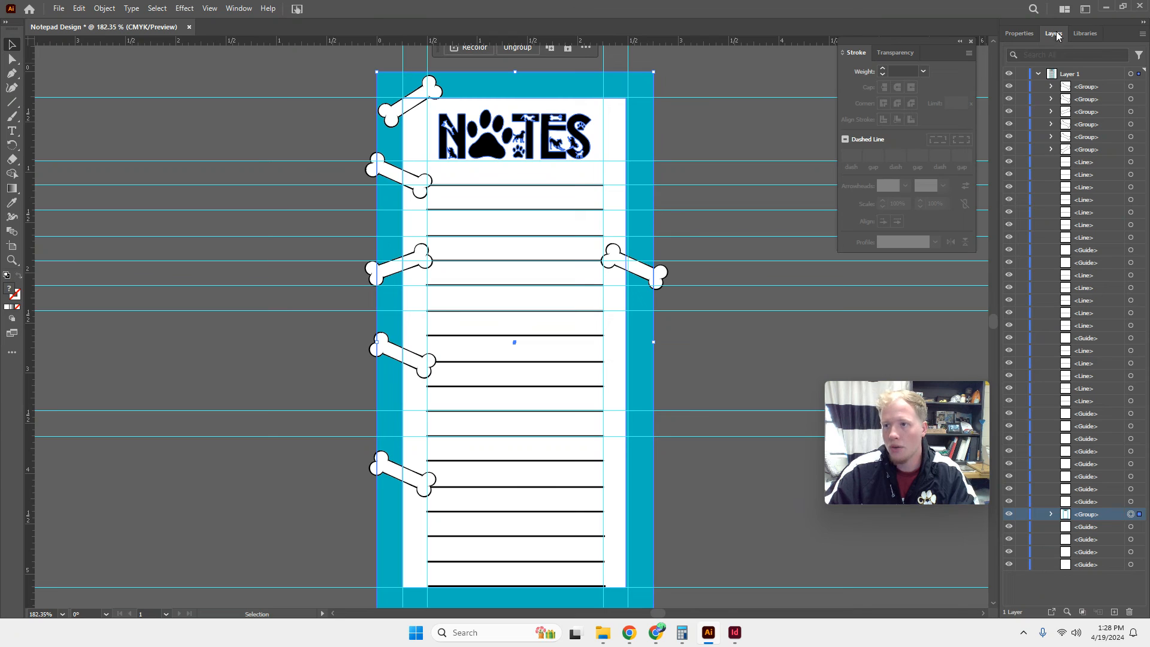
click(1019, 33)
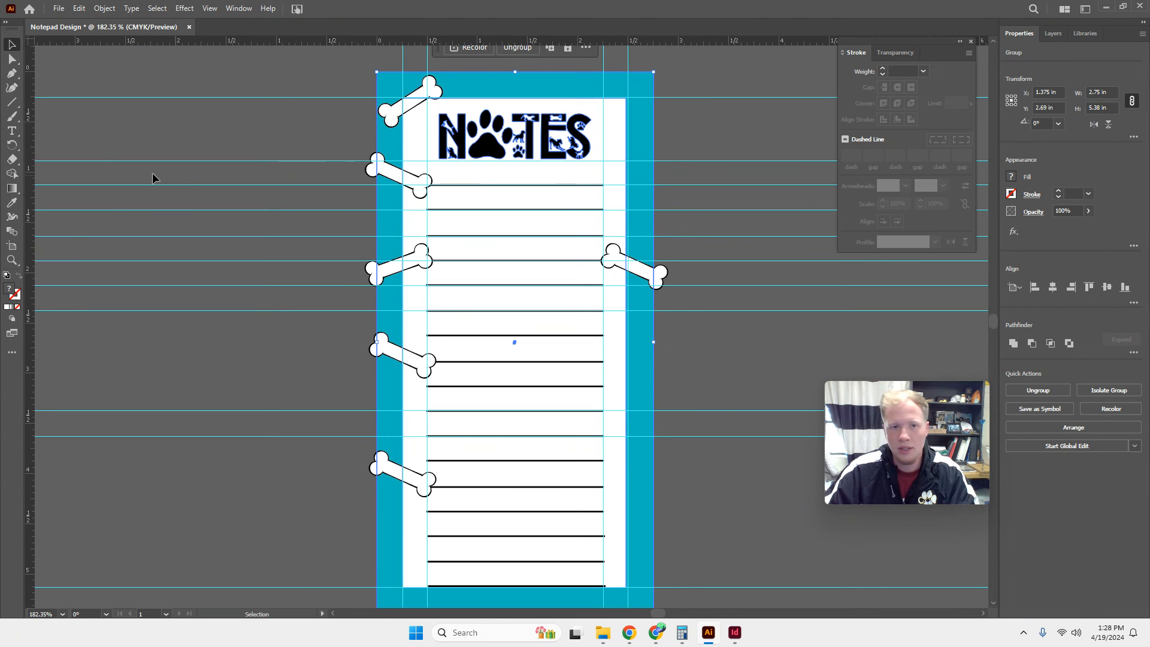
click(367, 326)
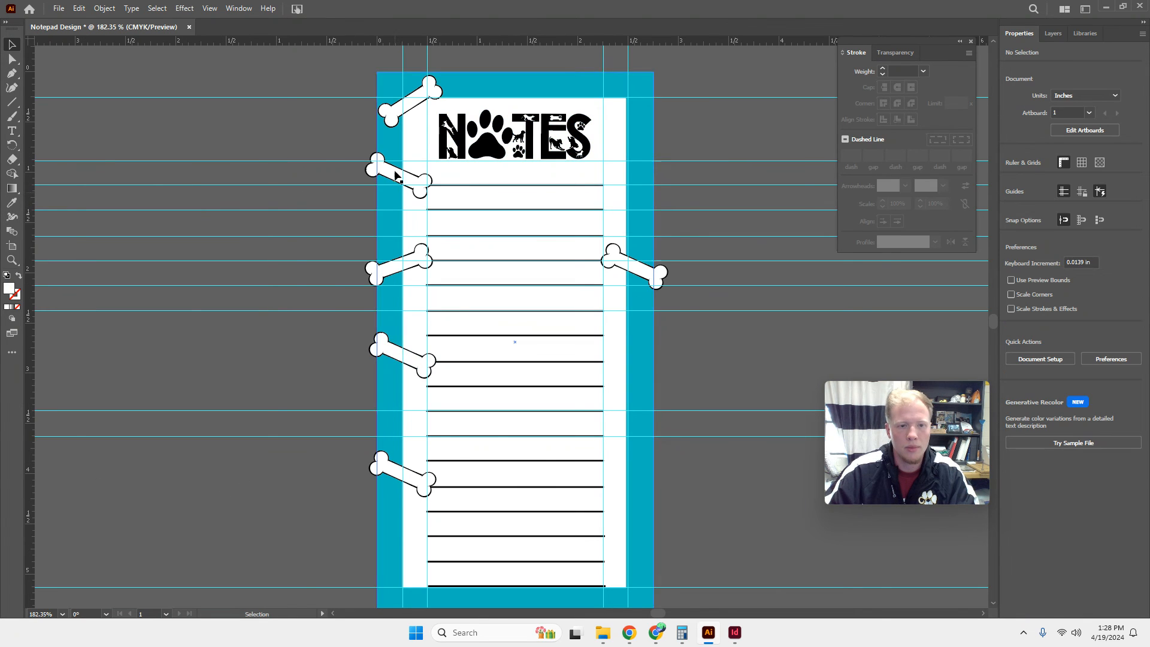
Alternate the lower left border bones by adding two copies of the corner bone, and move the spare bone outside the artboard's lower right.
click(389, 168)
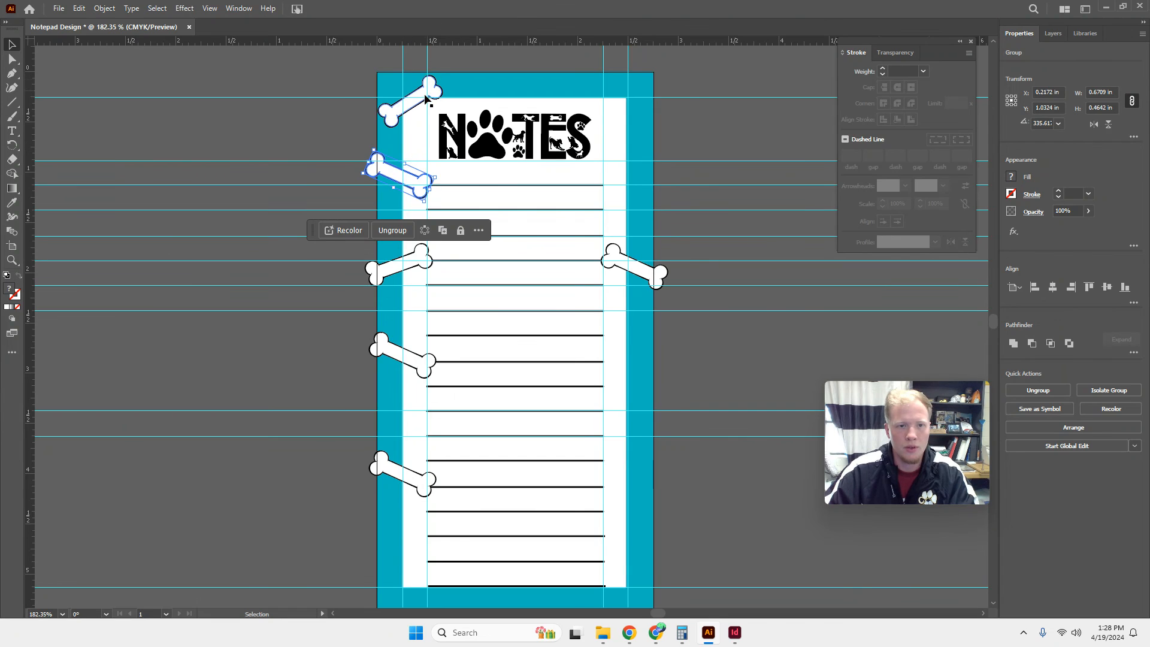
click(421, 100)
drag(421, 101, 410, 437)
drag(407, 478, 714, 539)
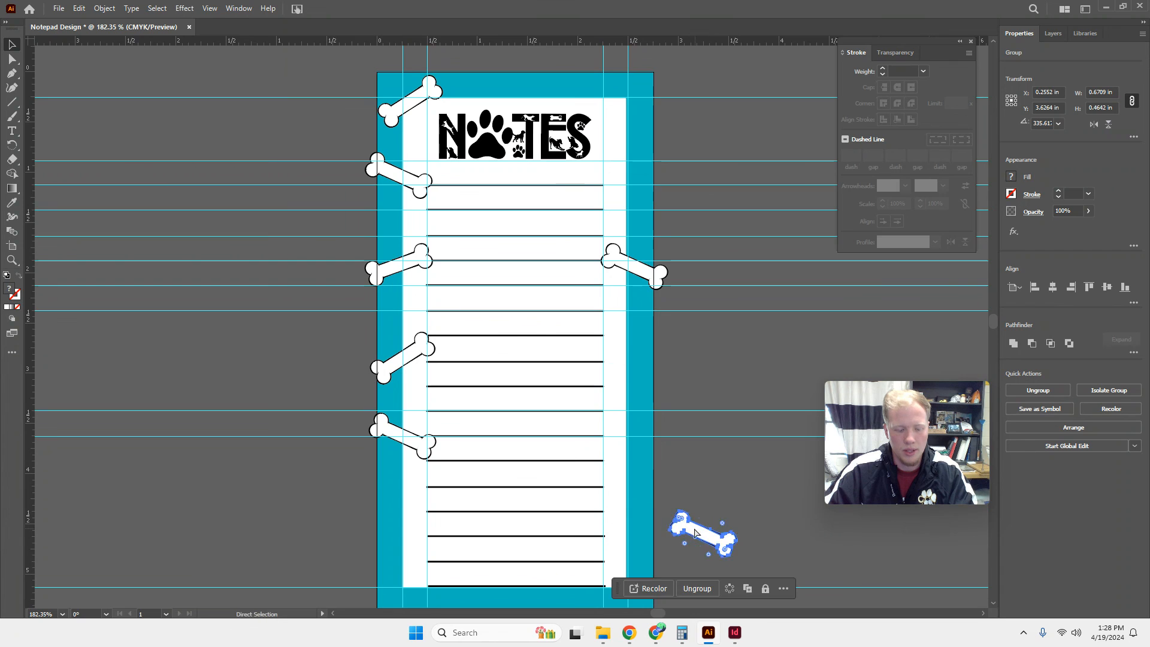
key(ctrl+v)
drag(519, 329, 409, 524)
scroll(539, 330, down, 2)
scroll(619, 294, up, 1)
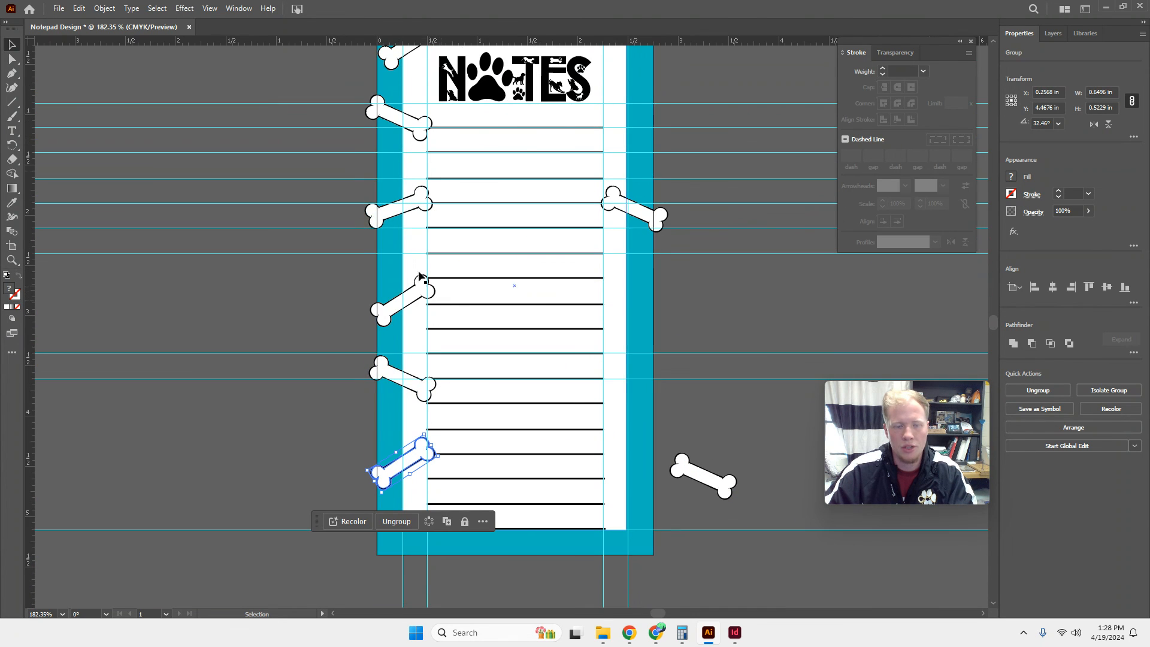
scroll(550, 234, down, 1)
scroll(553, 228, up, 3)
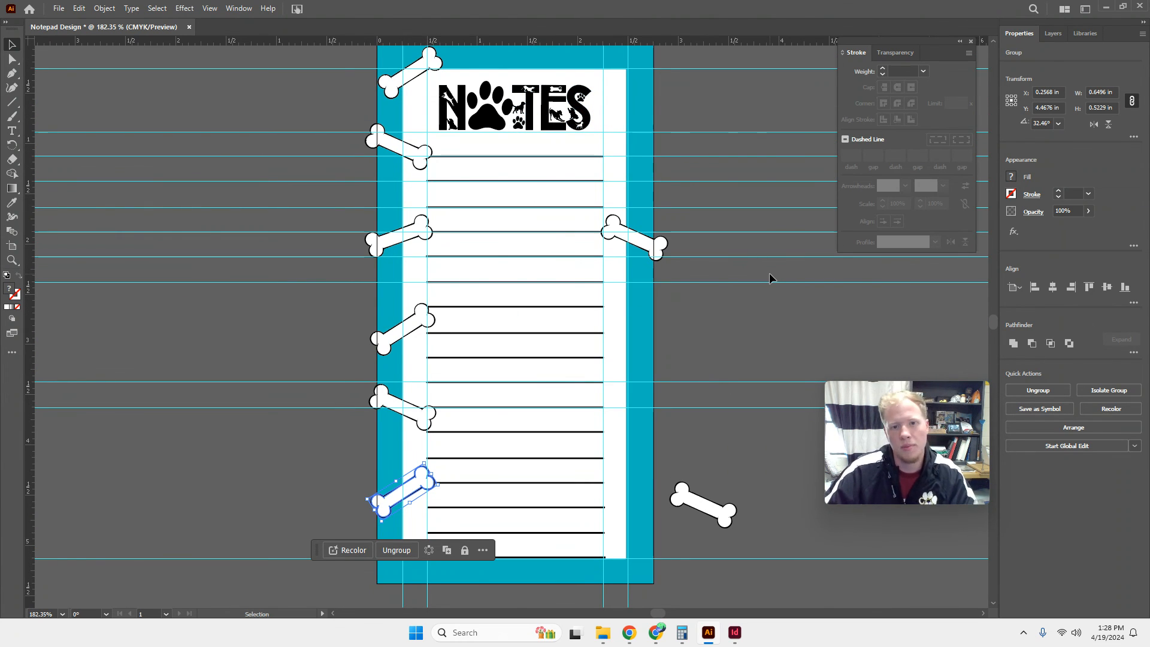
scroll(526, 287, up, 3)
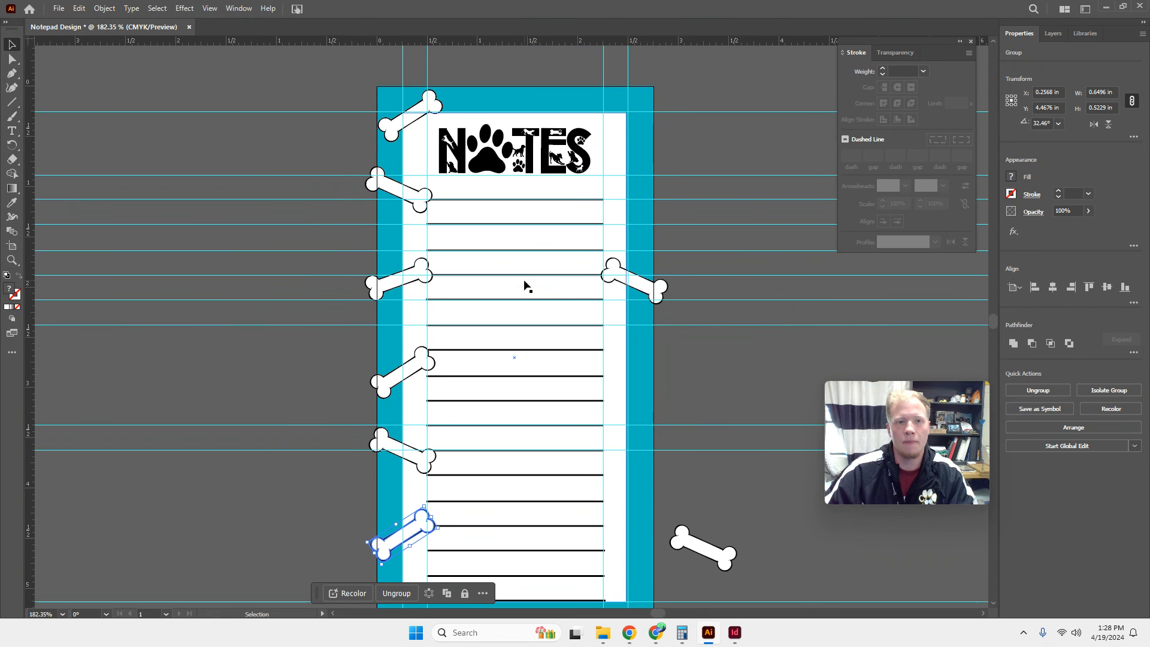
scroll(547, 249, down, 3)
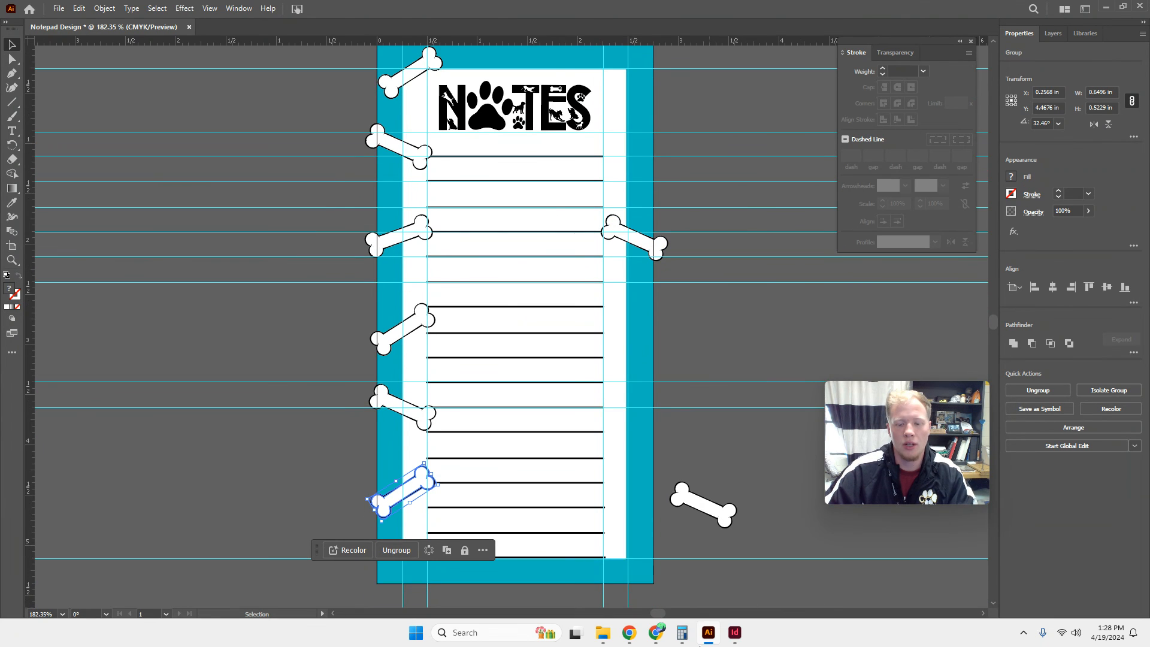
Switch to InDesign's Notepad sample and examine the stroke settings, including the start and end shapes available for lines.
mouse_move(705, 643)
click(736, 630)
scroll(686, 250, up, 3)
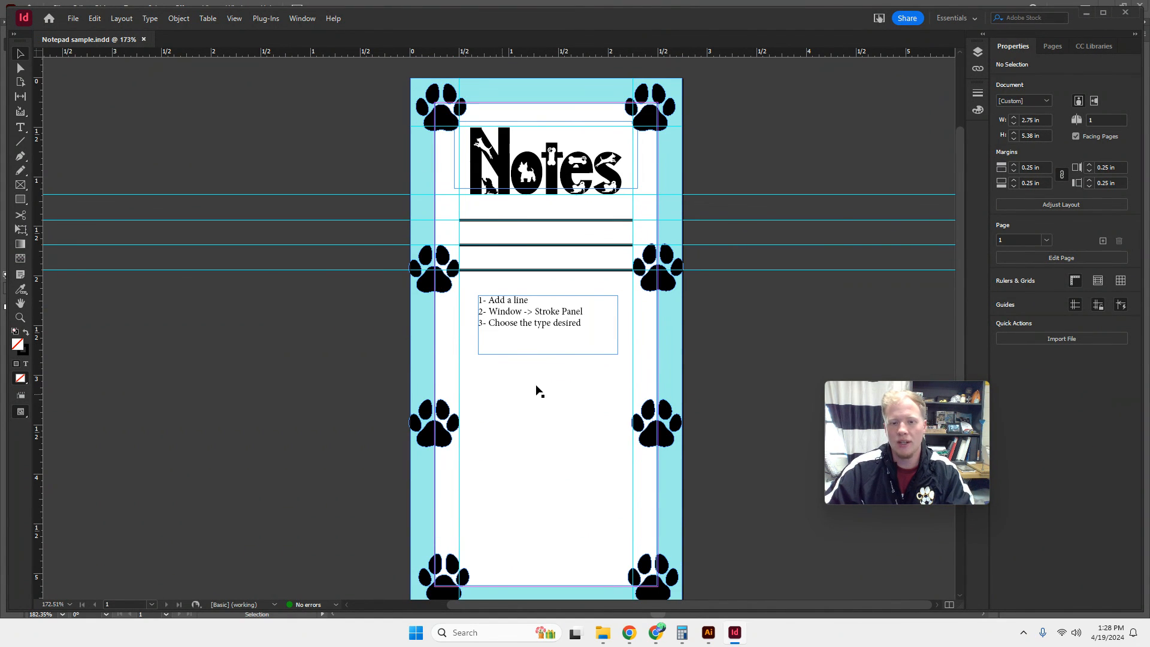
click(291, 22)
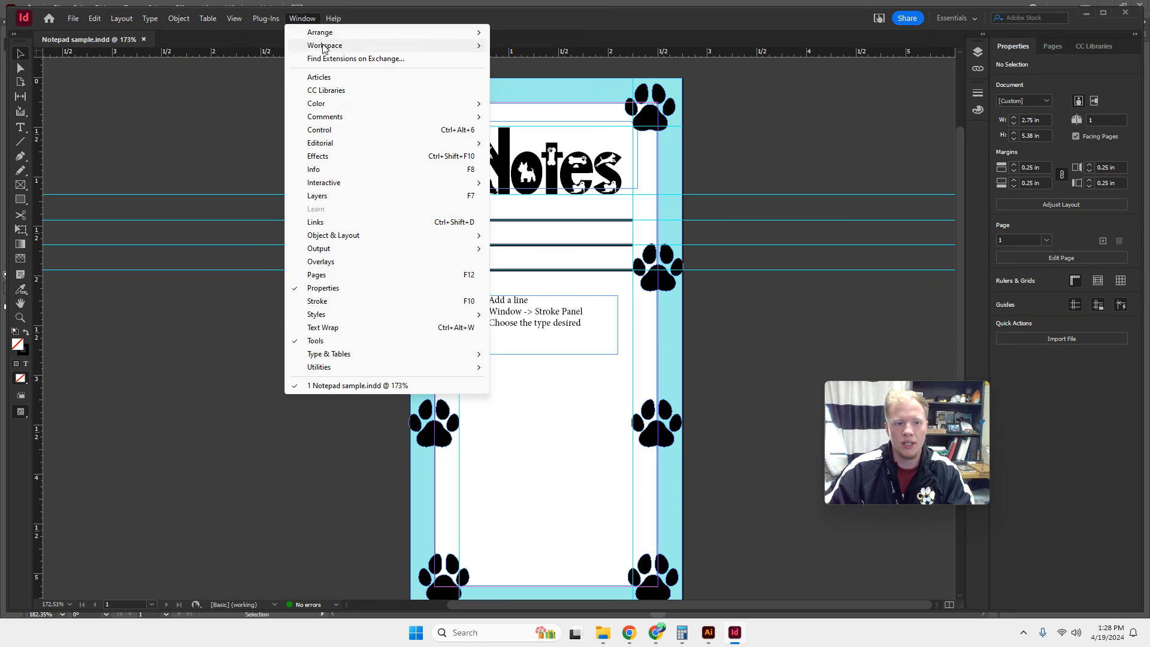
click(319, 301)
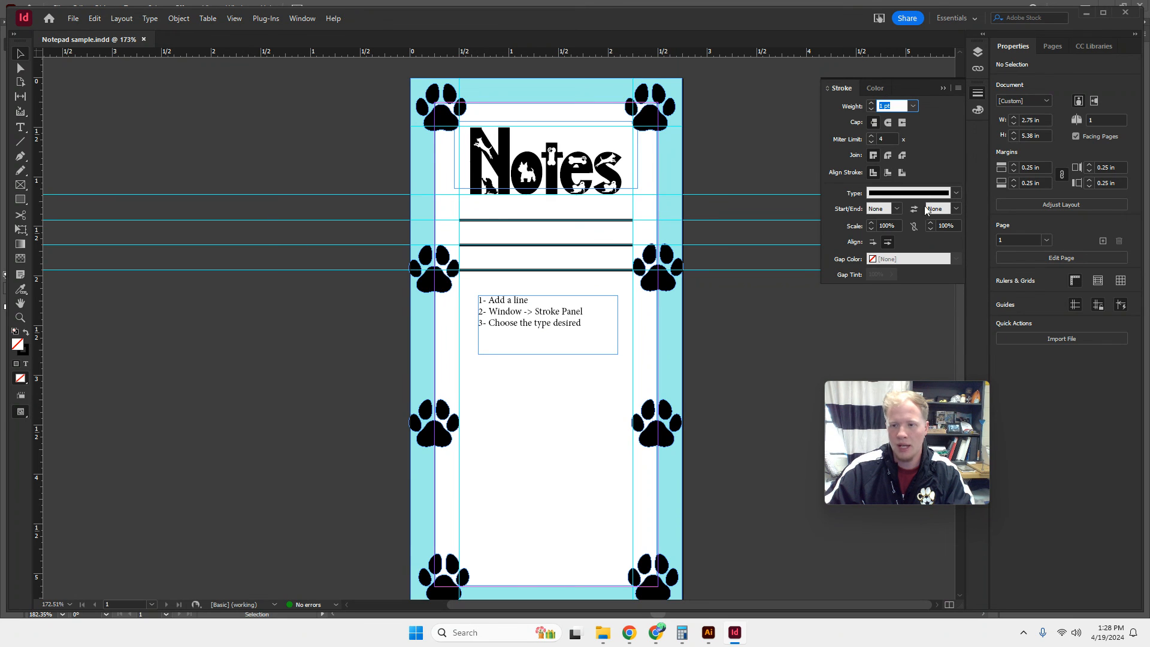
click(895, 209)
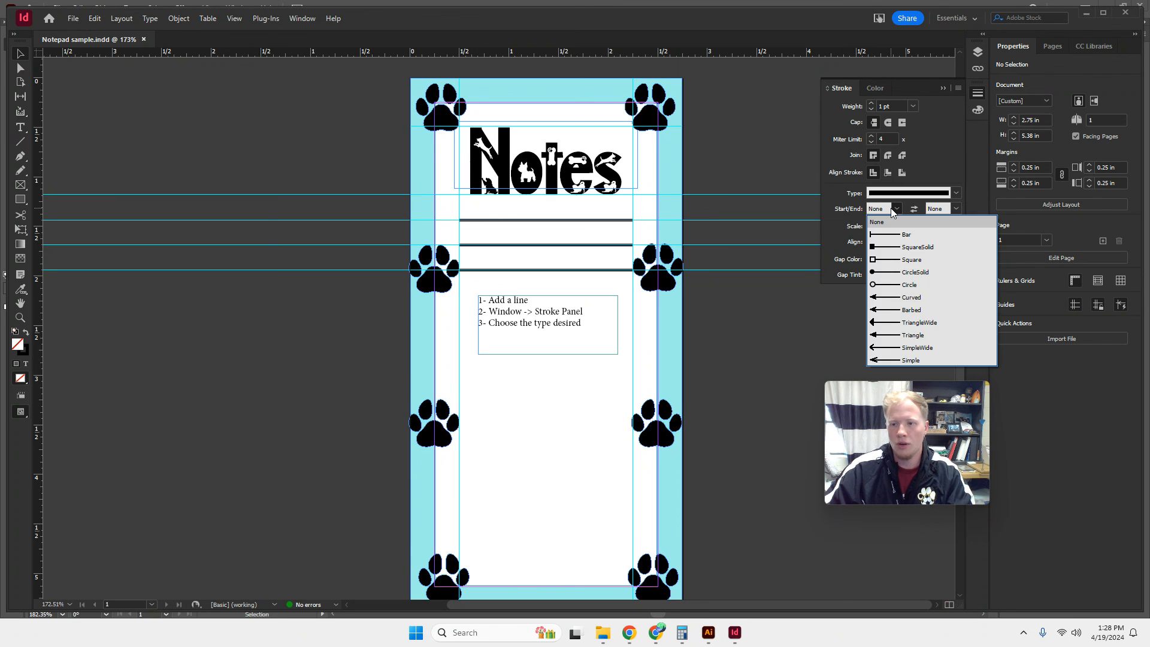
click(941, 209)
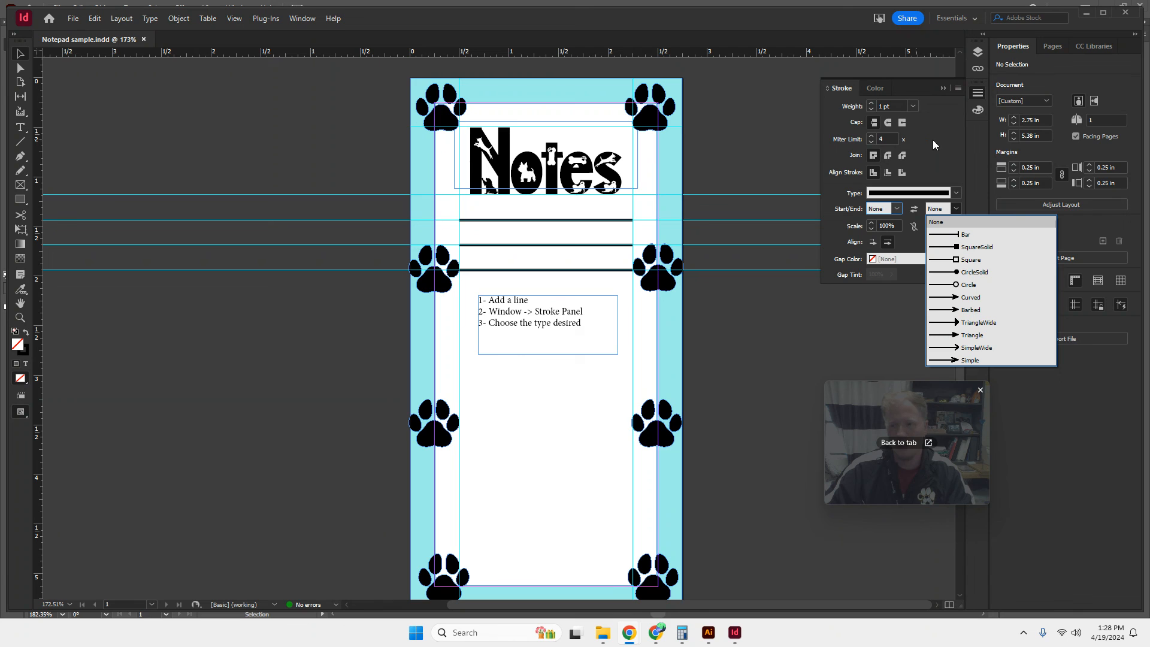
click(945, 154)
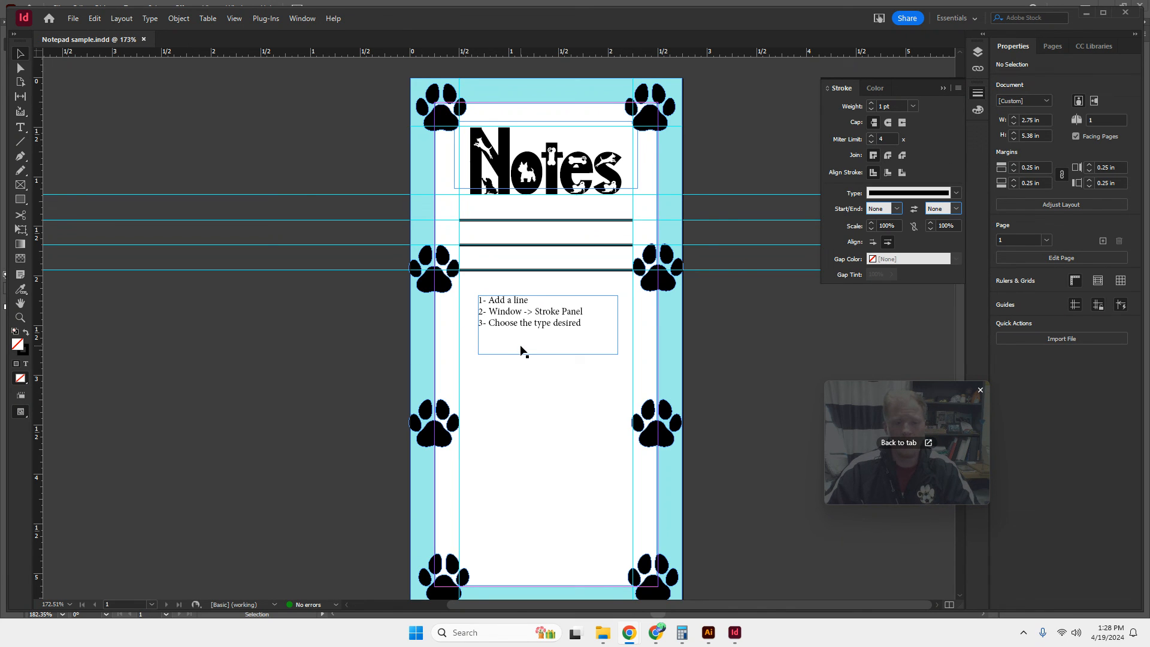
Switch to the Desktop Publication site in Chrome, review the Day 3 and Day 4 design instructions, and return to Illustrator.
click(710, 635)
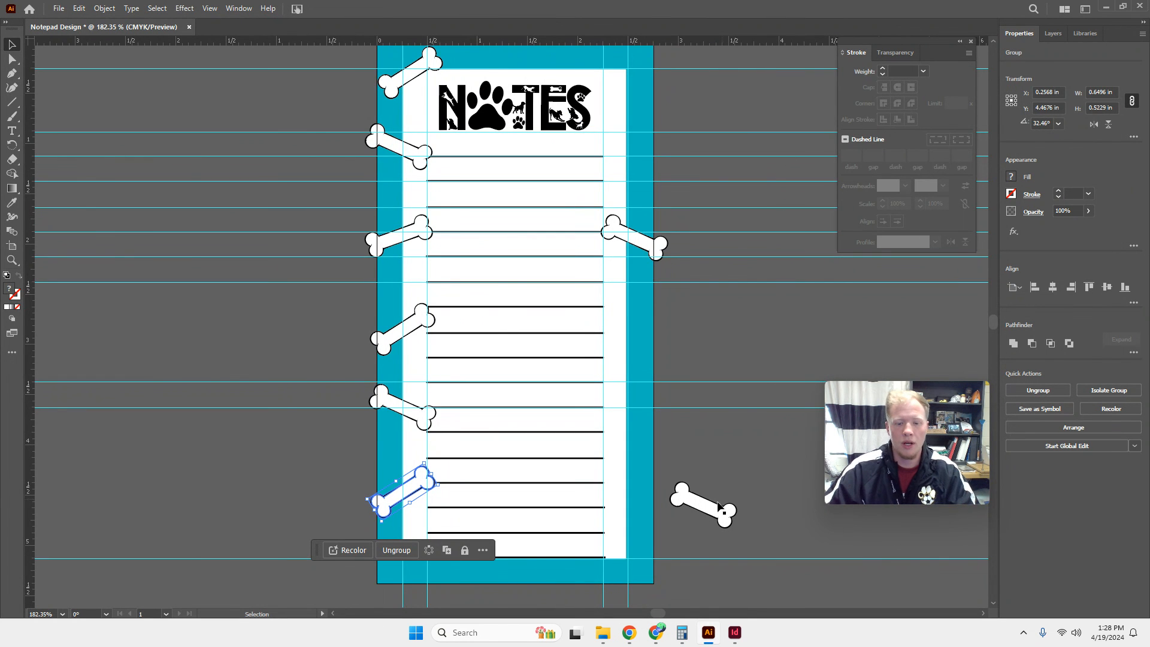
click(652, 639)
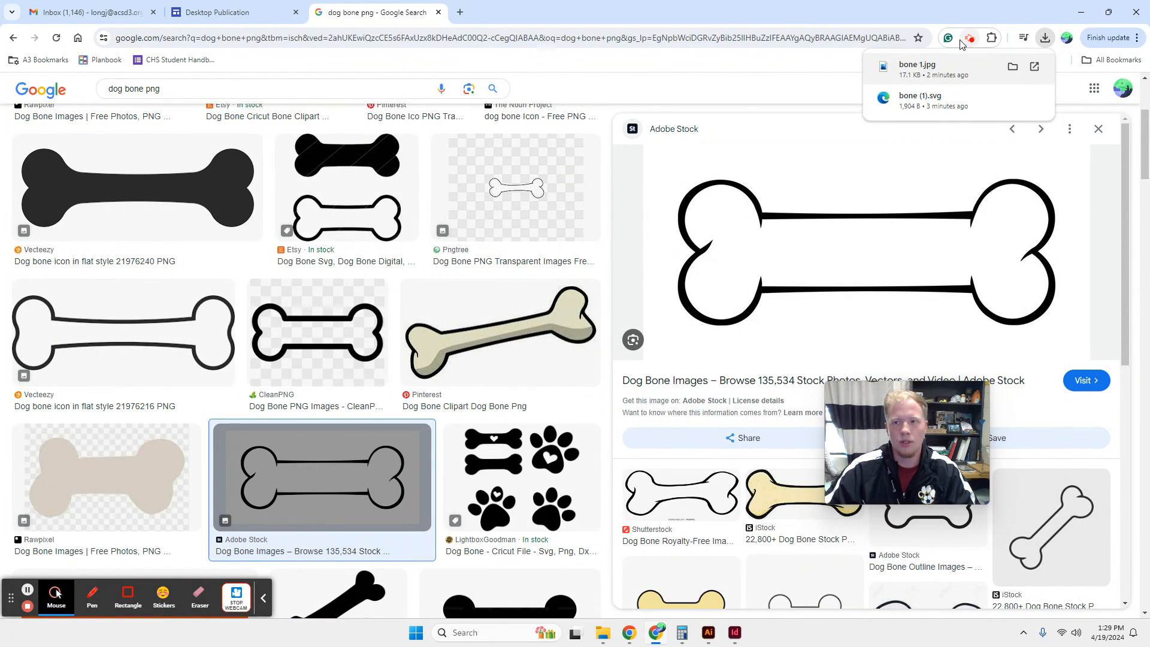
click(236, 14)
scroll(568, 393, down, 6)
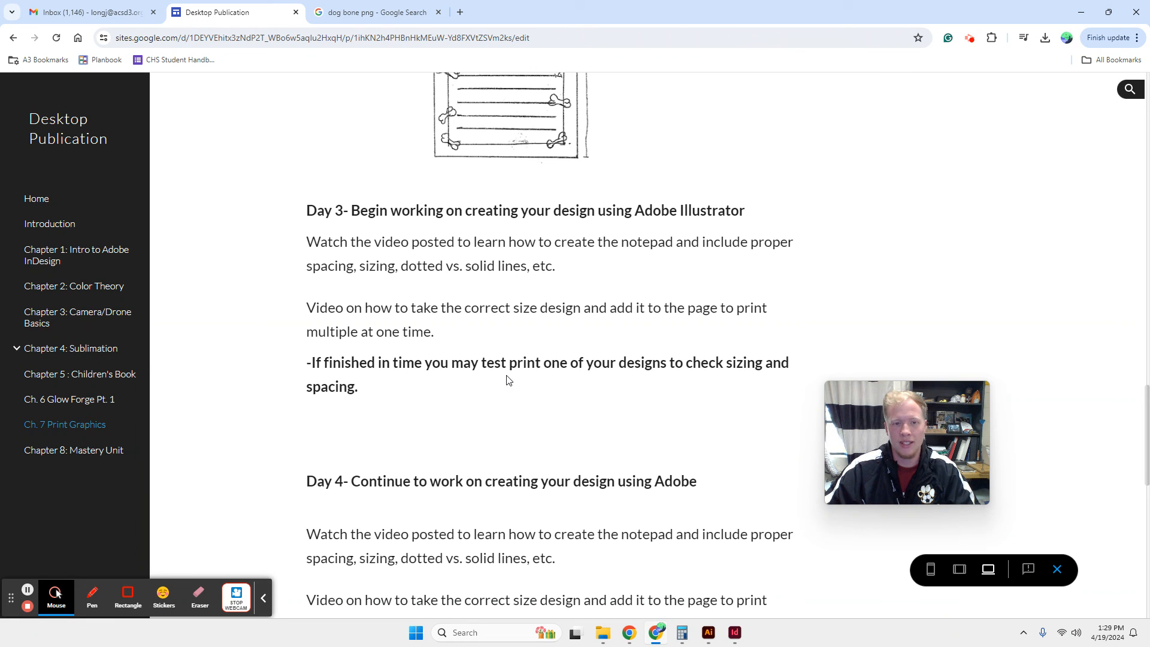
click(713, 636)
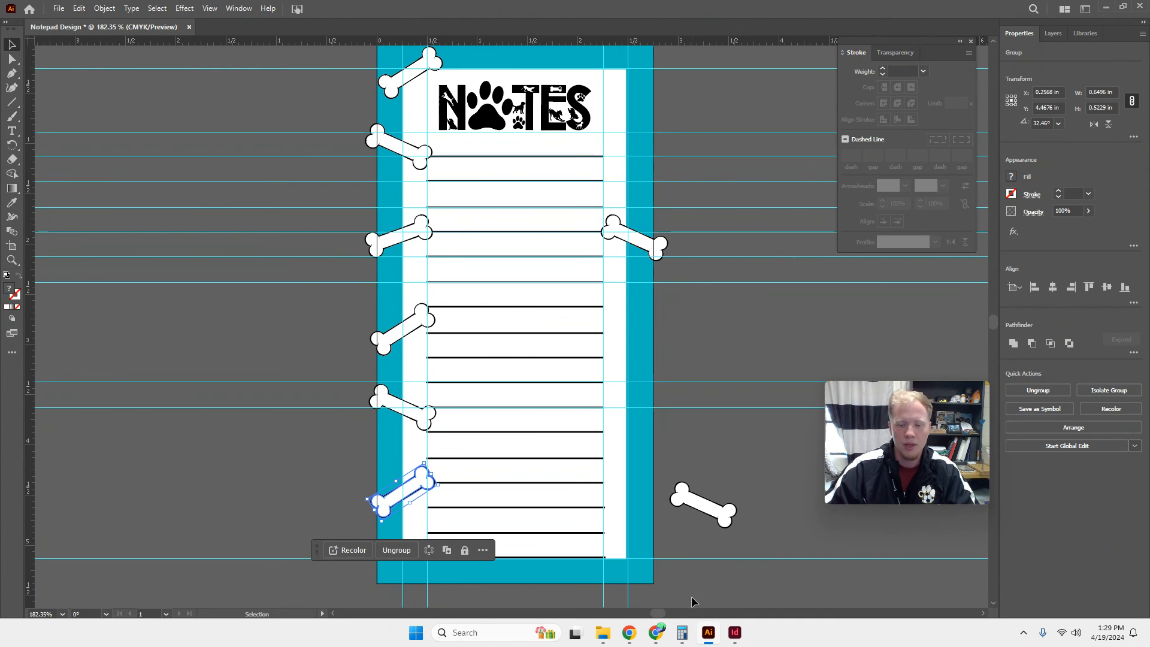
click(656, 632)
click(971, 38)
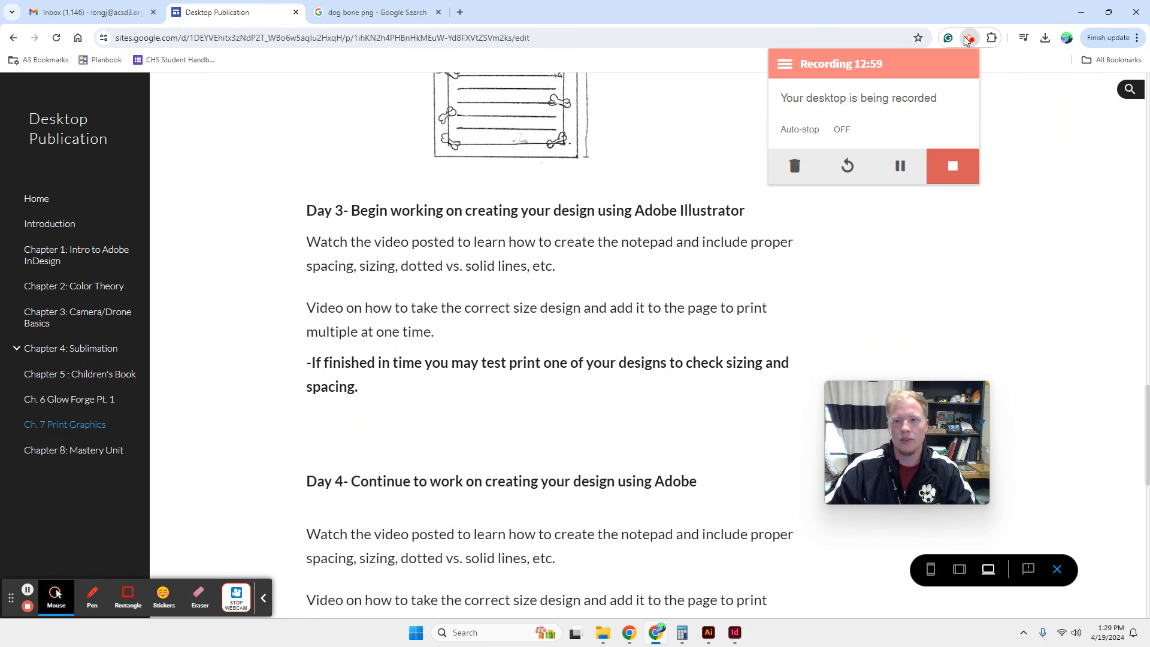